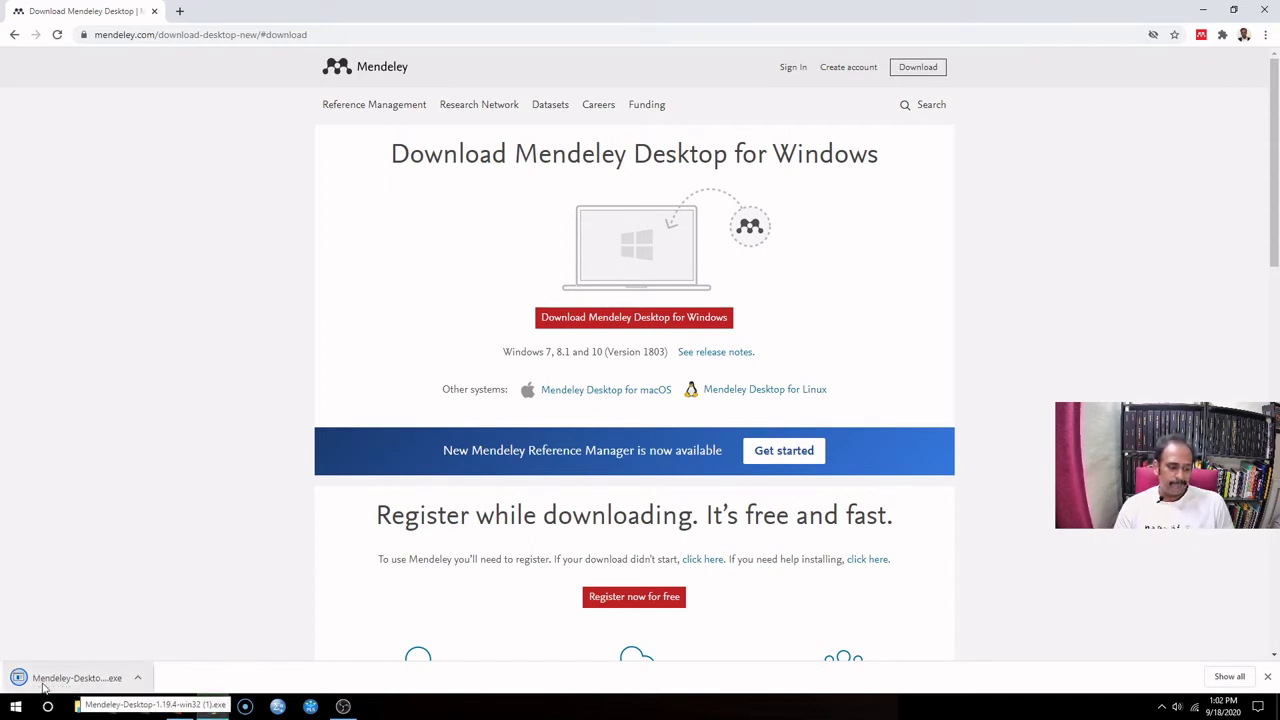
- Install Mendeley Desktop from the downloaded installer, accepting the license and keeping the default destination and Start Menu folders, and launch it on finishing
{"action": "left_click", "coordinate": [57, 679]}
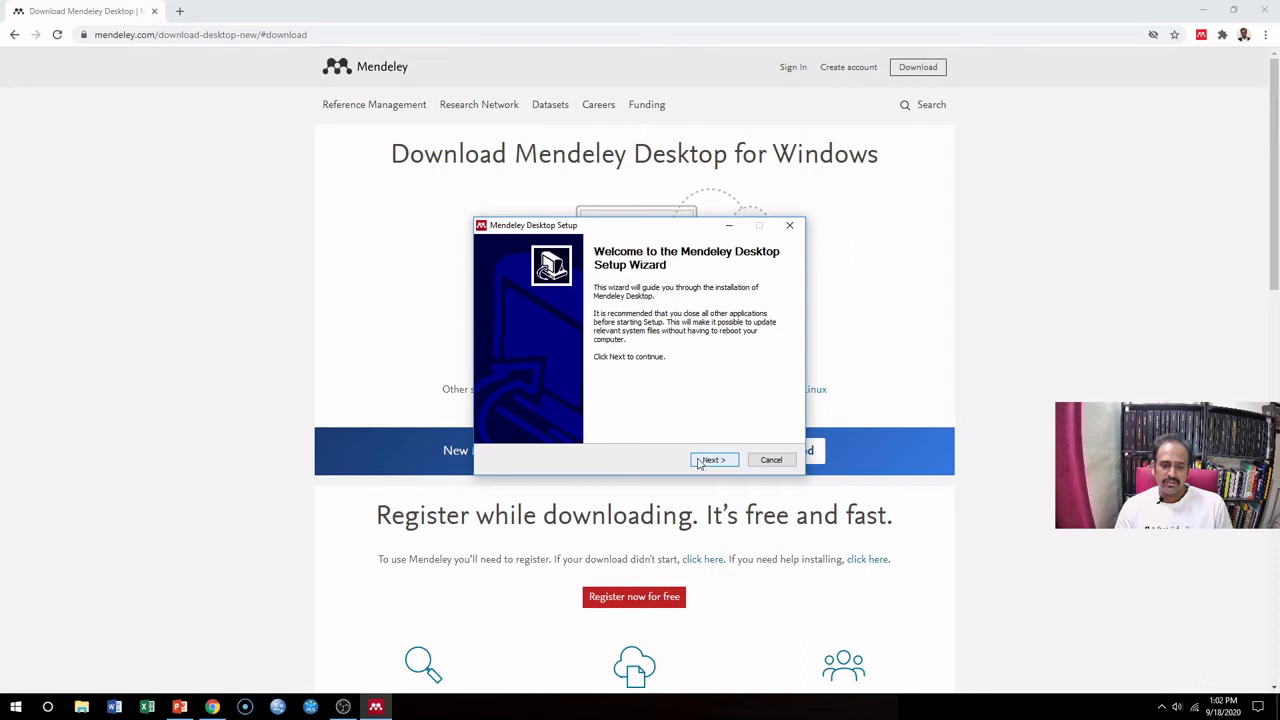
{"action": "left_click", "coordinate": [704, 460]}
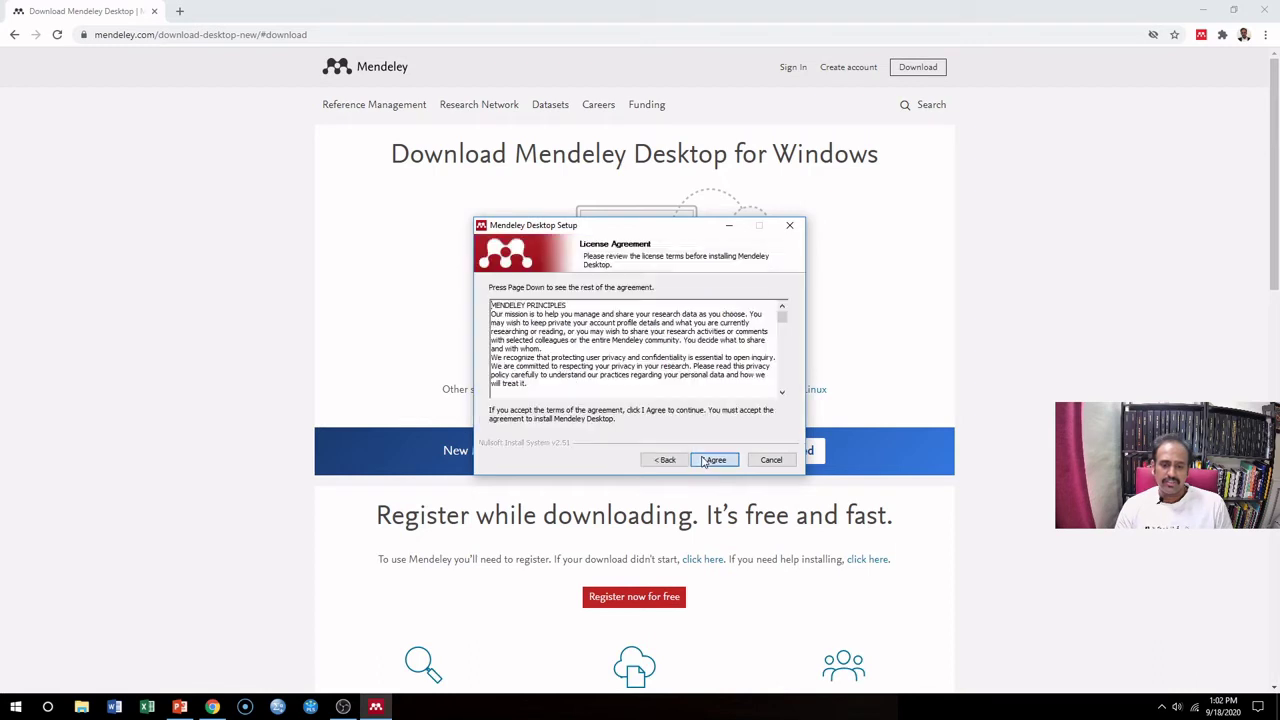
{"action": "left_click", "coordinate": [713, 460]}
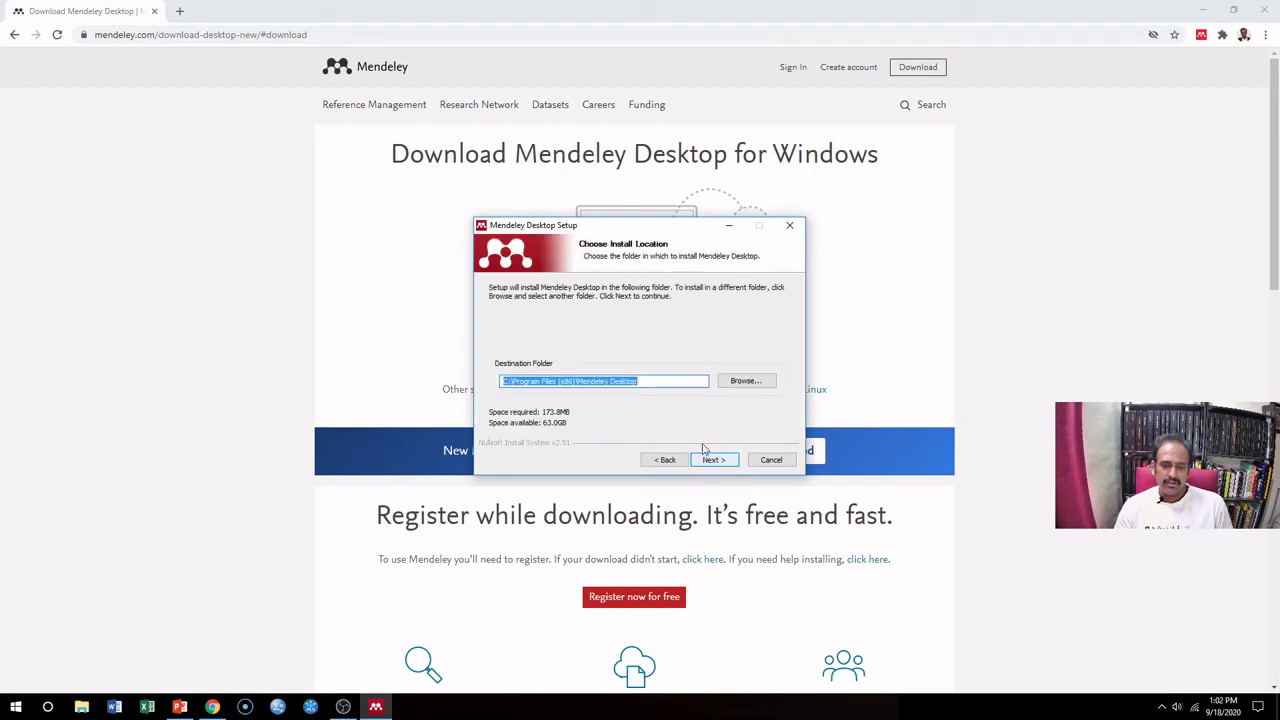
{"action": "left_click", "coordinate": [713, 461]}
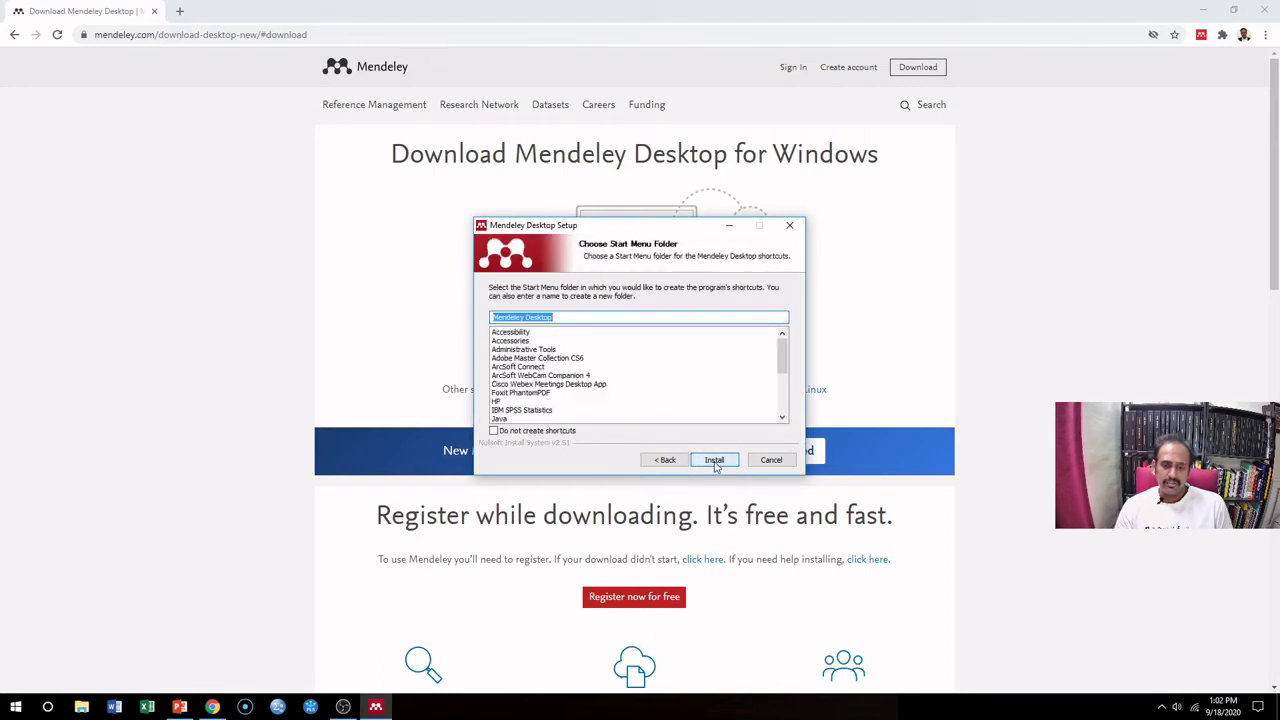
{"action": "left_click", "coordinate": [727, 461]}
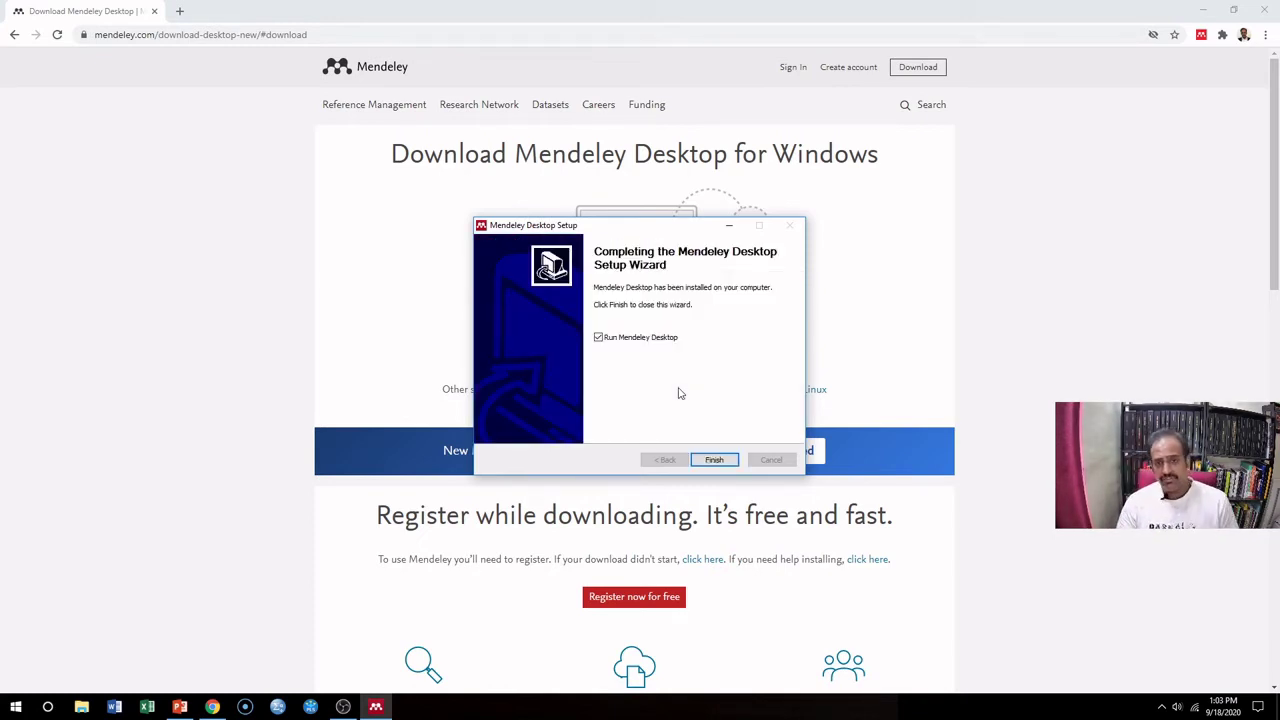
{"action": "left_click", "coordinate": [716, 459]}
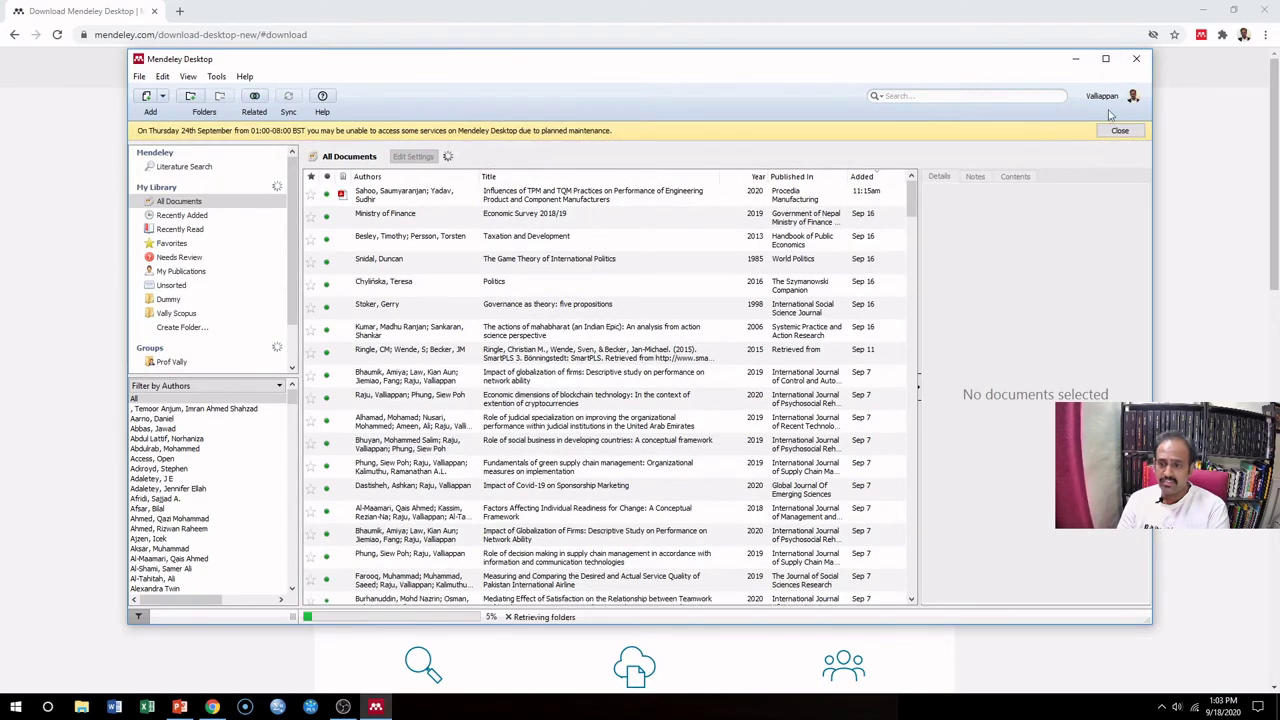
- Maximize the Mendeley Desktop window and look through the whole All Documents list, returning to its first entries
{"action": "left_click", "coordinate": [1105, 59]}
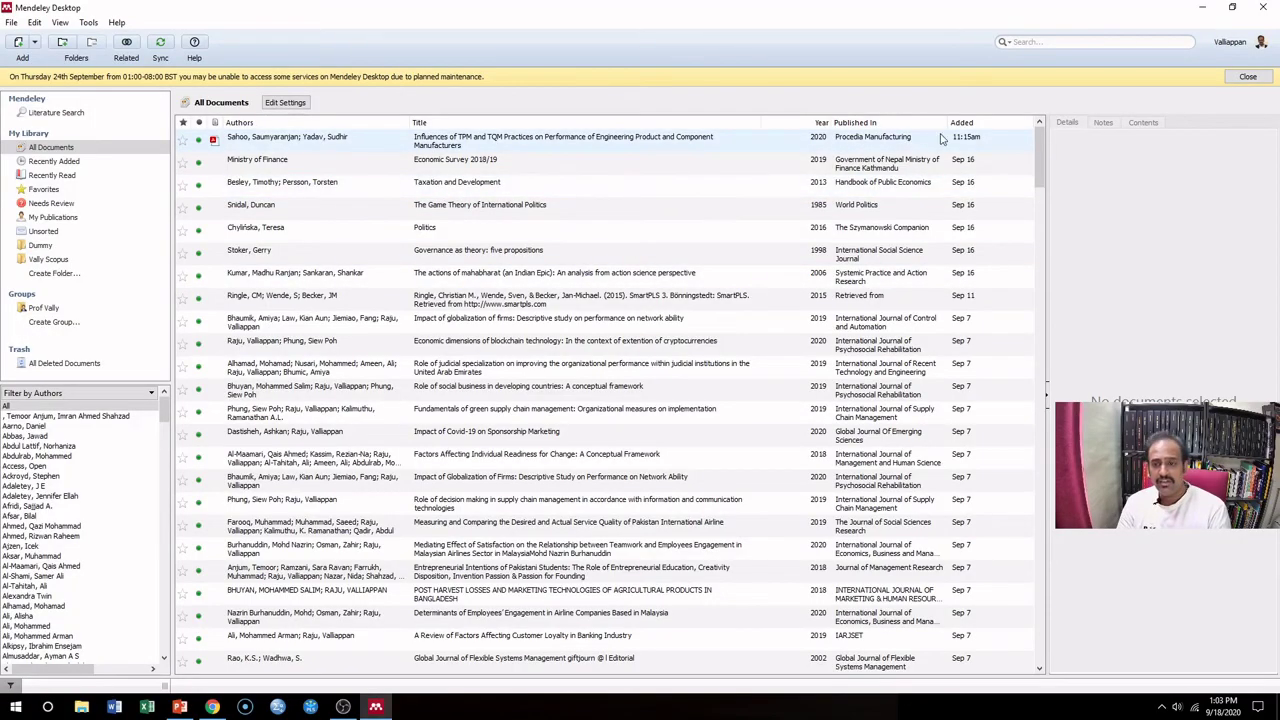
{"action": "scroll", "coordinate": [743, 385], "scroll_direction": "down", "scroll_amount": 5}
{"action": "scroll", "coordinate": [743, 385], "scroll_direction": "down", "scroll_amount": 15}
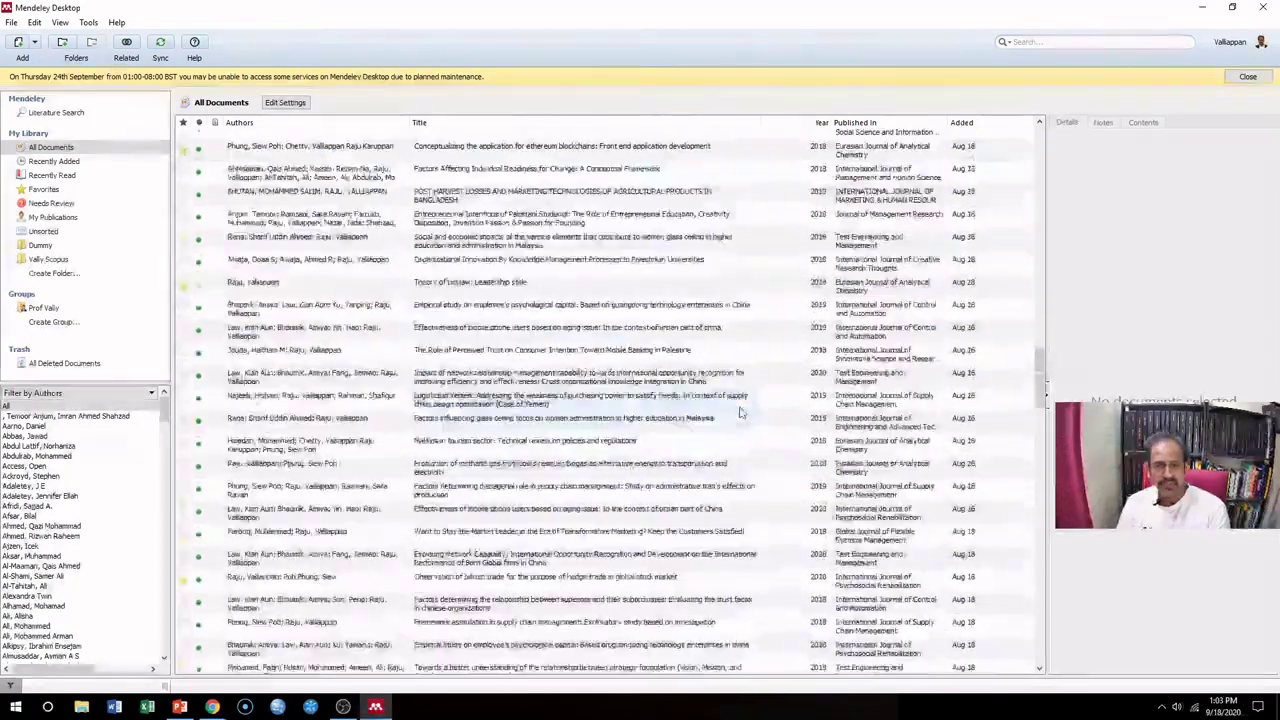
{"action": "scroll", "coordinate": [738, 412], "scroll_direction": "down", "scroll_amount": 10}
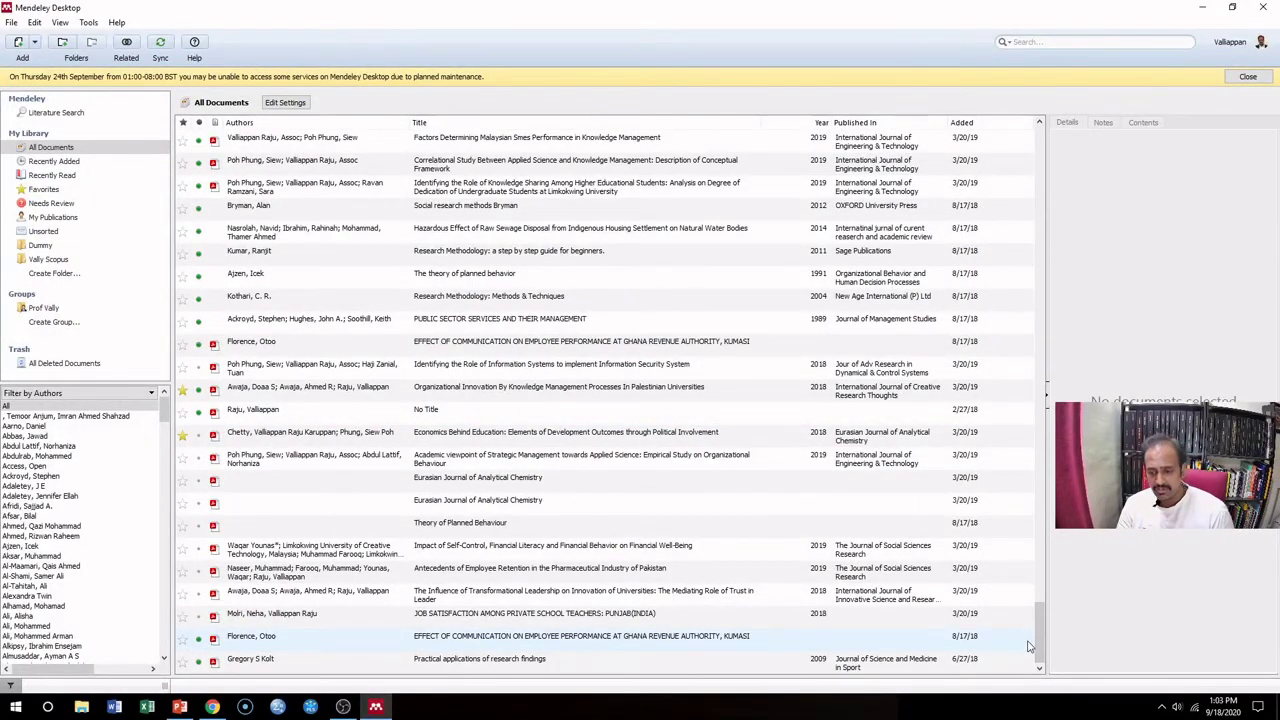
{"action": "left_click", "coordinate": [1038, 420]}
{"action": "left_click_drag", "start_coordinate": [1038, 420], "coordinate": [1040, 140]}
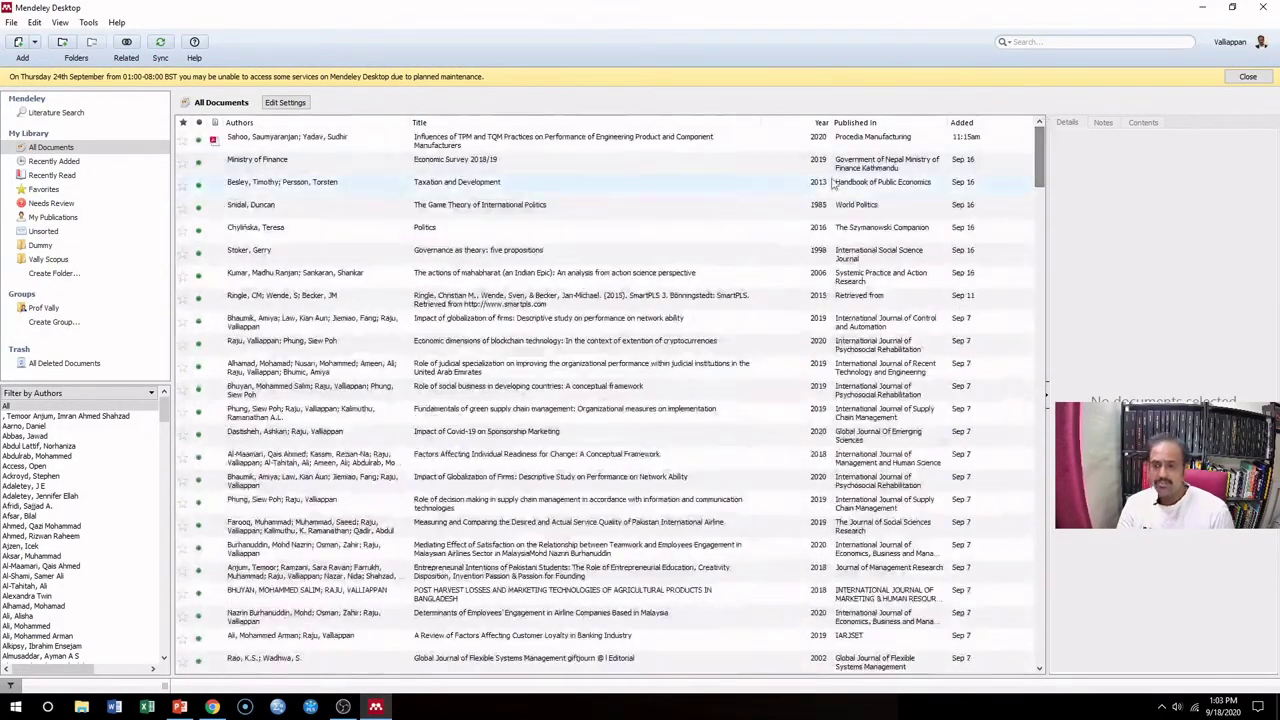
- Minimize Mendeley Desktop, switch to Chrome and open sciencedirect.com in a new tab
{"action": "left_click", "coordinate": [1200, 9]}
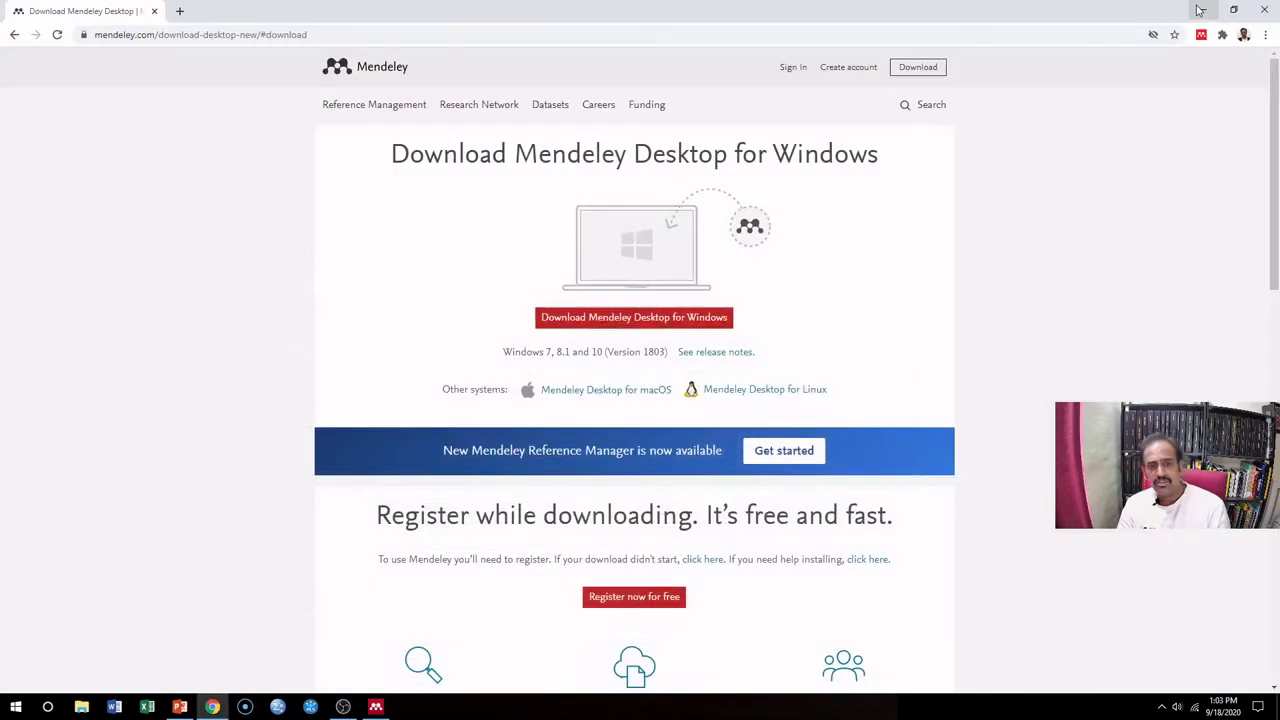
{"action": "left_click", "coordinate": [180, 12]}
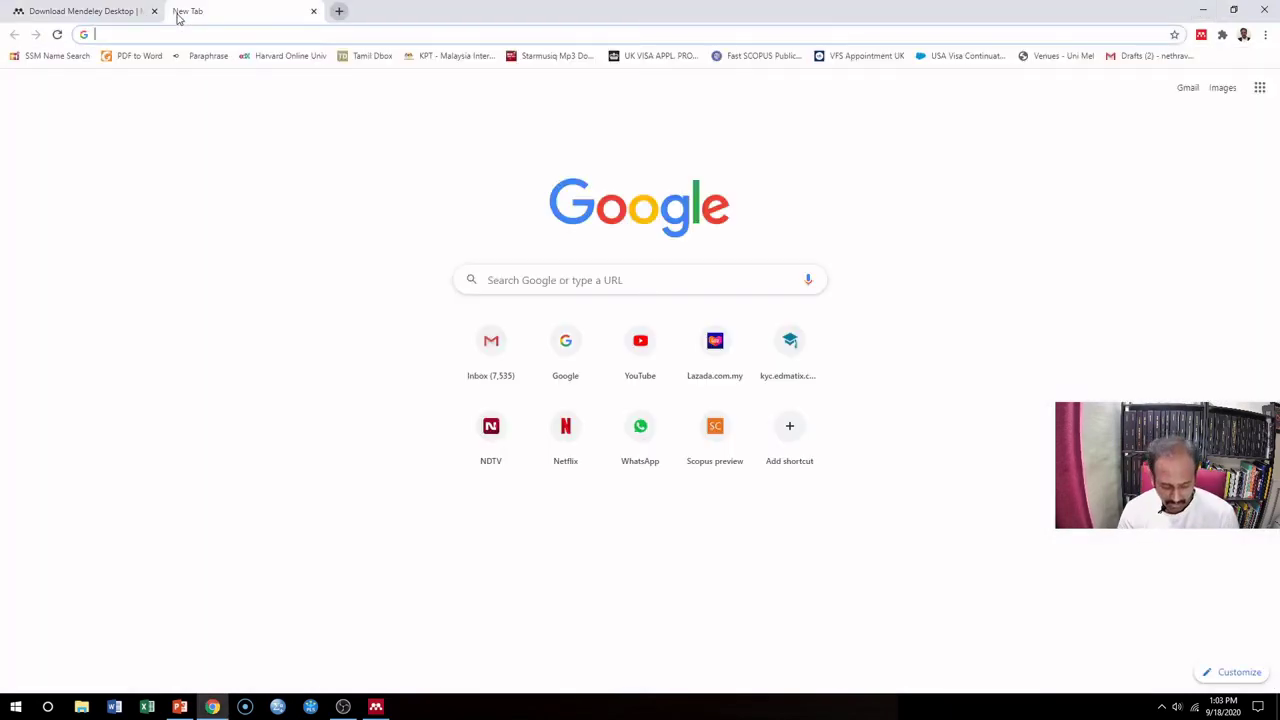
{"action": "type", "text": "sco"}
{"action": "key", "text": "BackSpace"}
{"action": "key", "text": "BackSpace"}
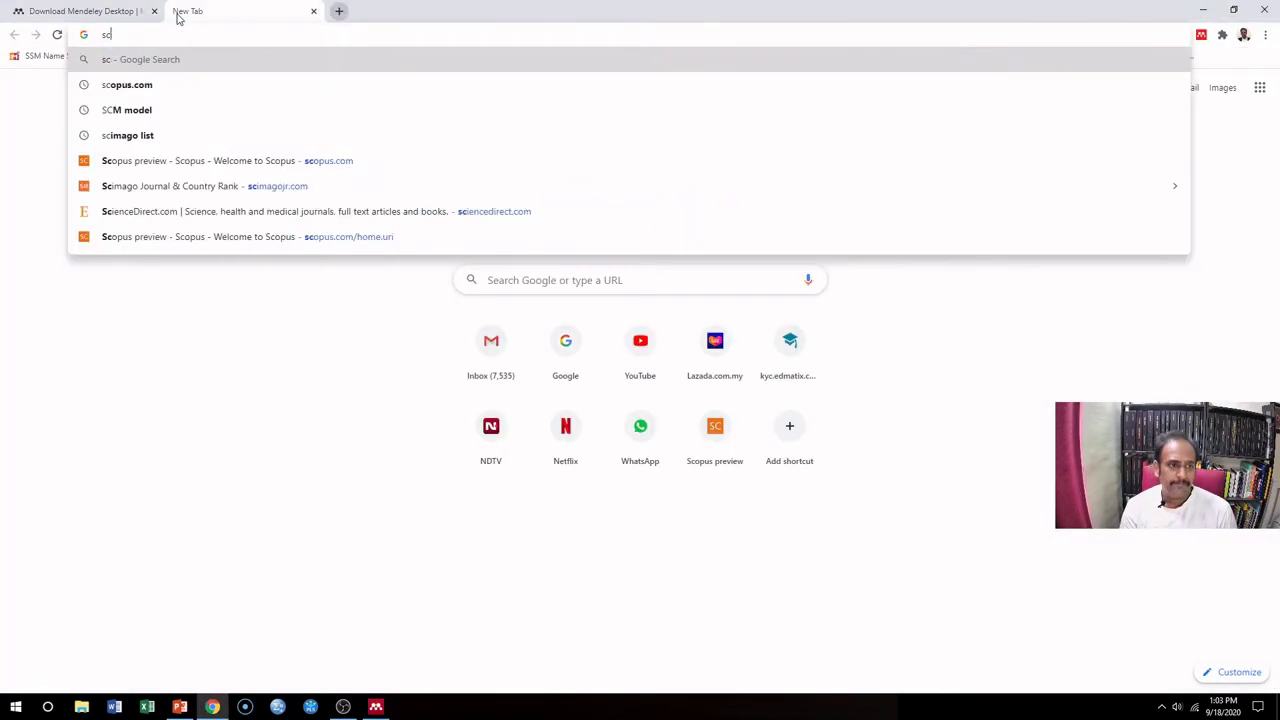
{"action": "type", "text": "ience"}
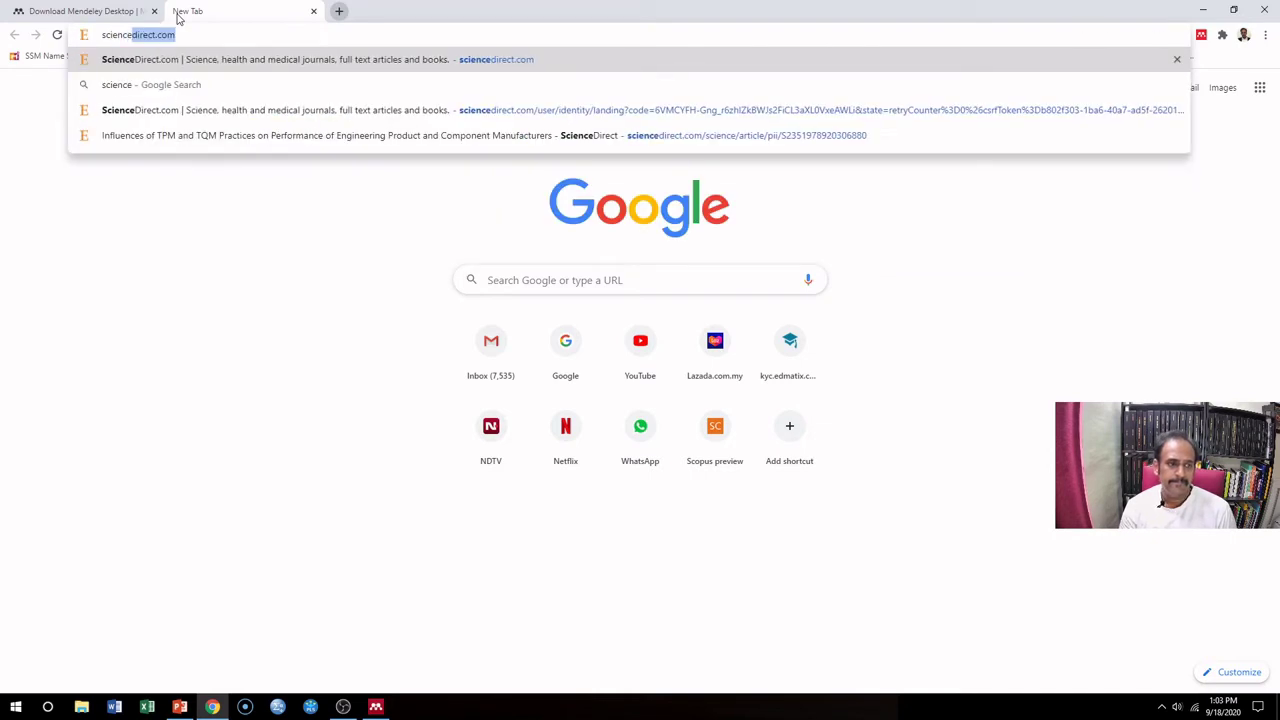
{"action": "key", "text": "Return"}
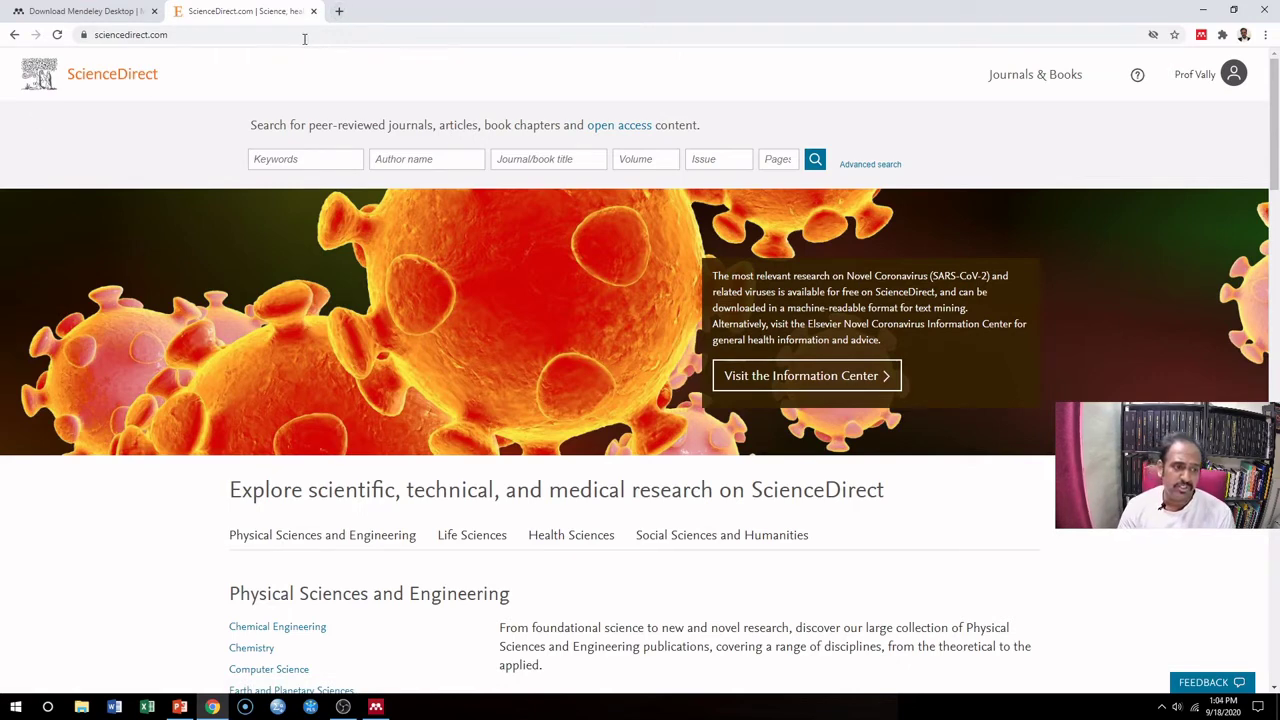
- Search ScienceDirect for articles with the keywords "Organizational Behaviour"
{"action": "left_click", "coordinate": [314, 161]}
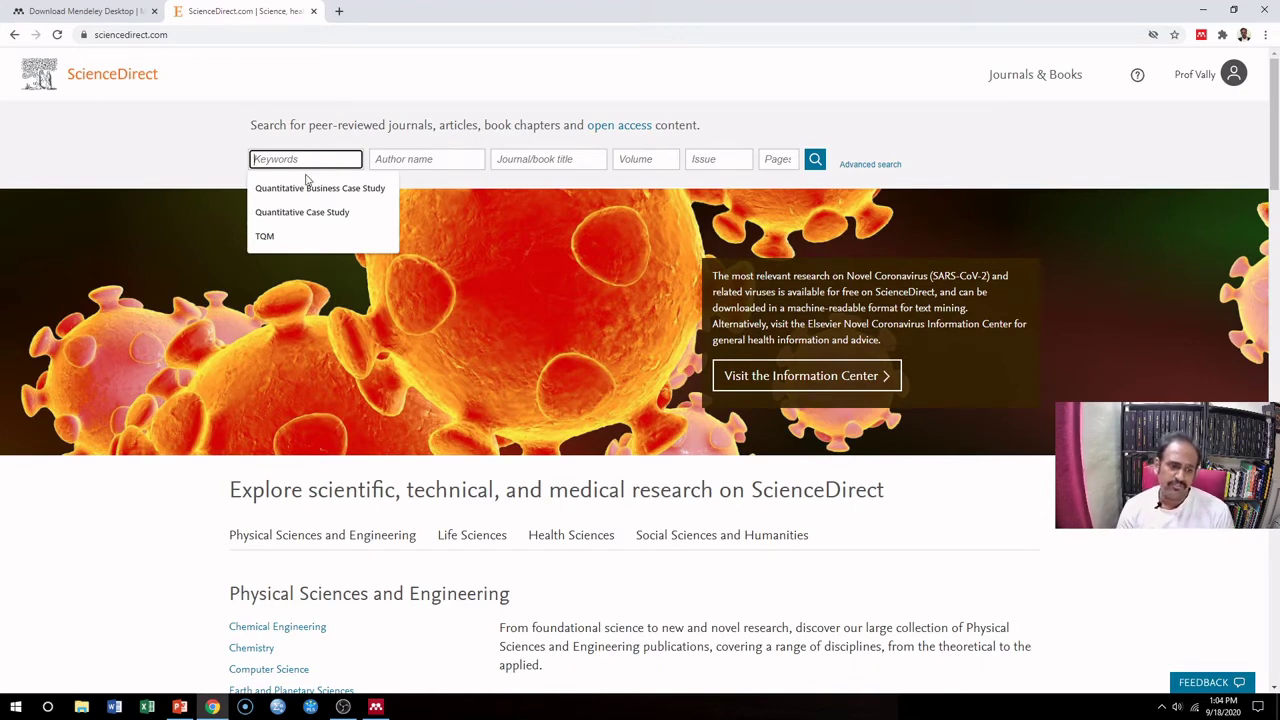
{"action": "type", "text": "Org"}
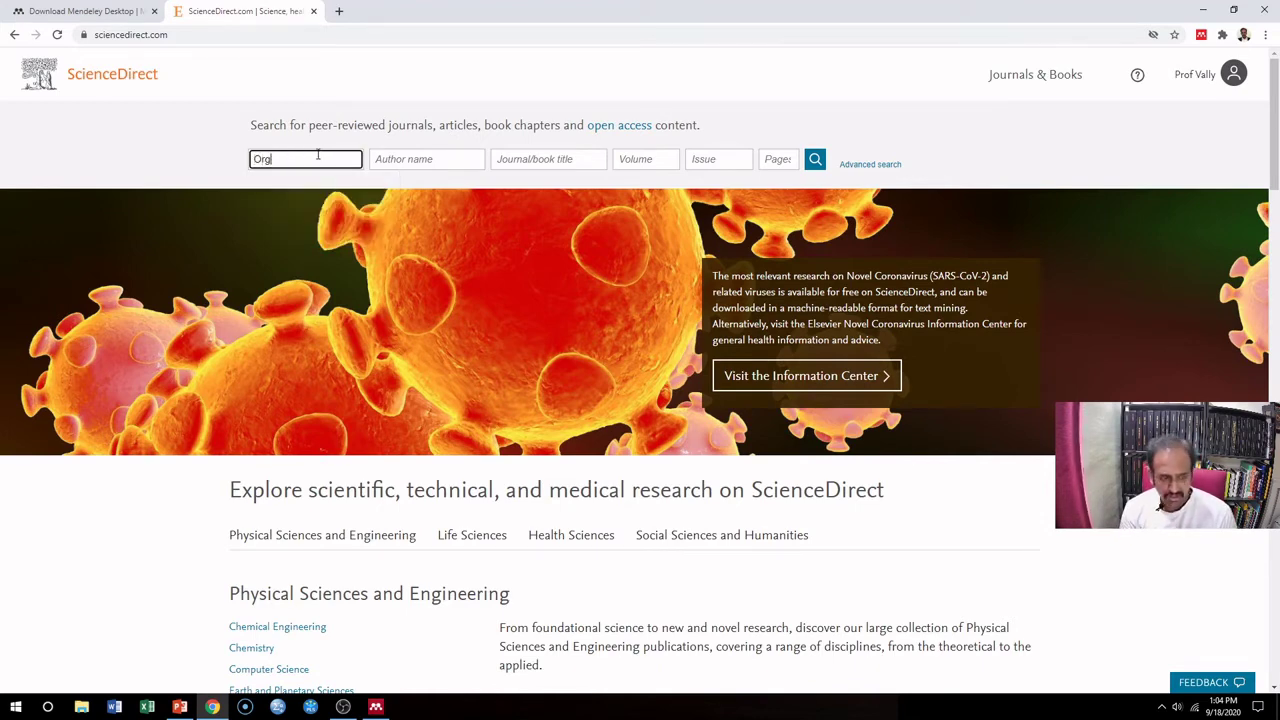
{"action": "type", "text": "anizational"}
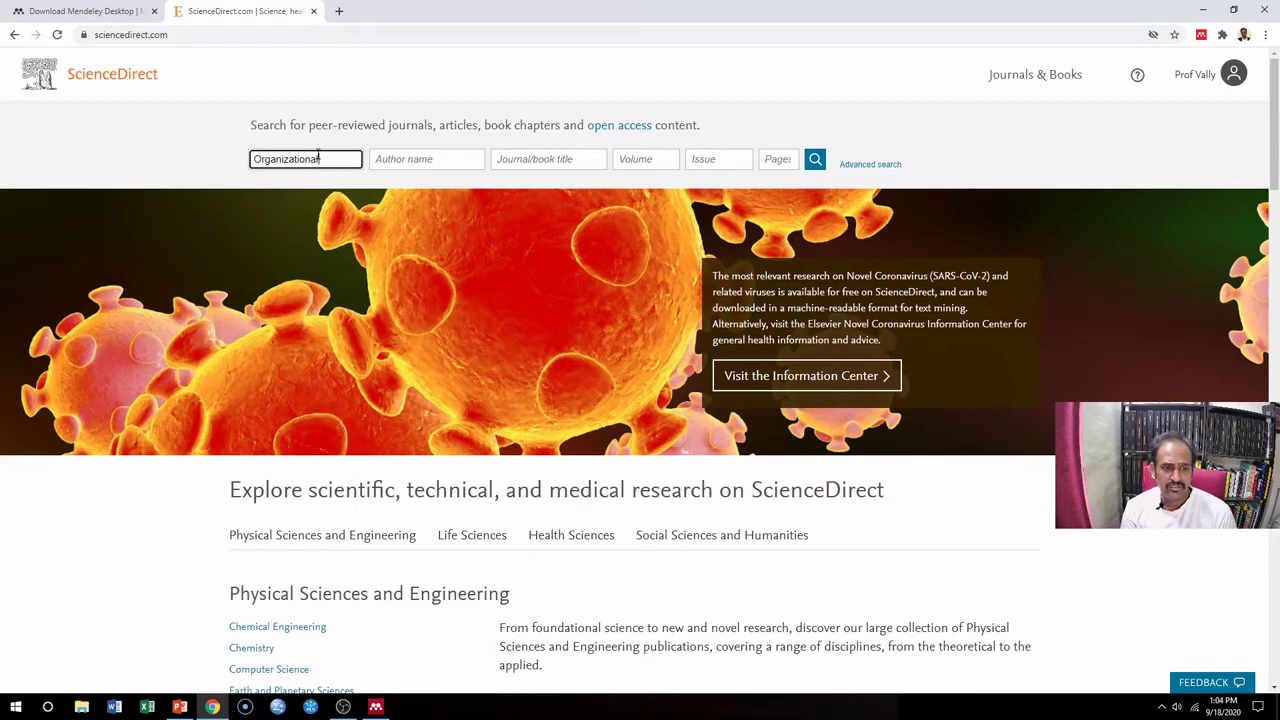
{"action": "type", "text": " Behaviour"}
{"action": "key", "text": "Return"}
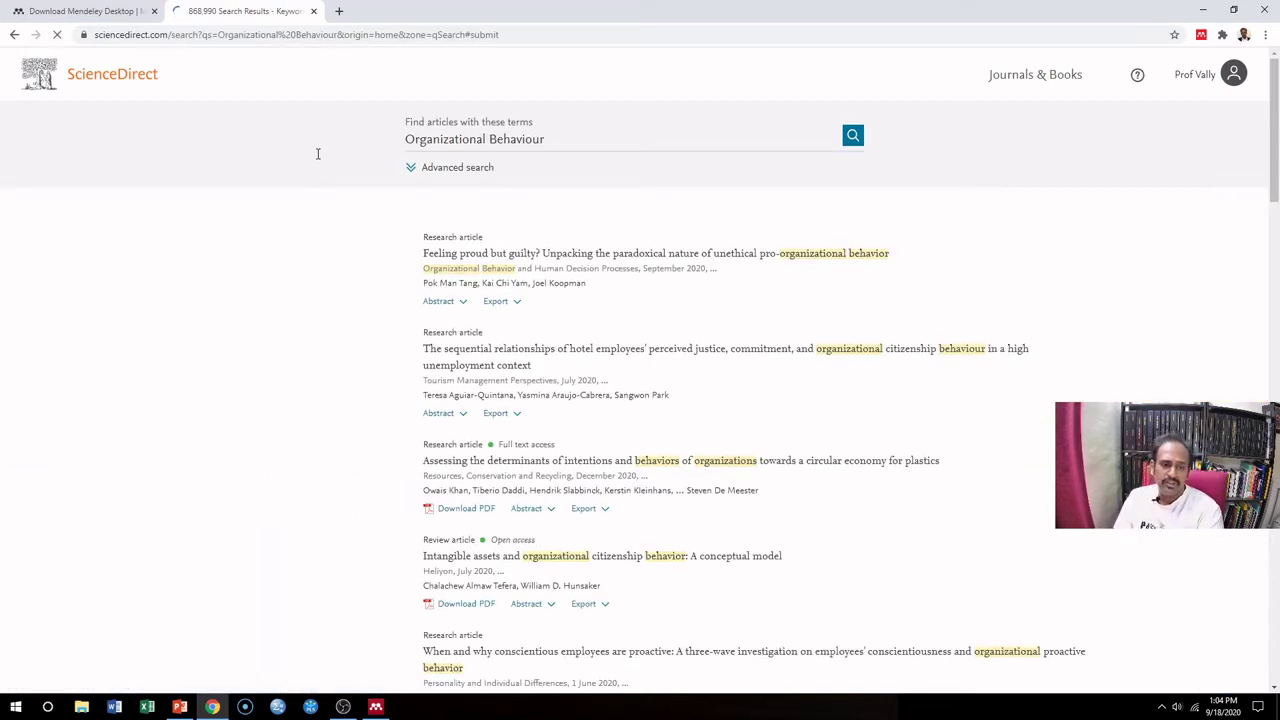
- Open the article "Intangible assets and organizational citizenship behavior: A conceptual model" from the results and skim its abstract and introduction
{"action": "scroll", "coordinate": [317, 160], "scroll_direction": "down", "scroll_amount": 1}
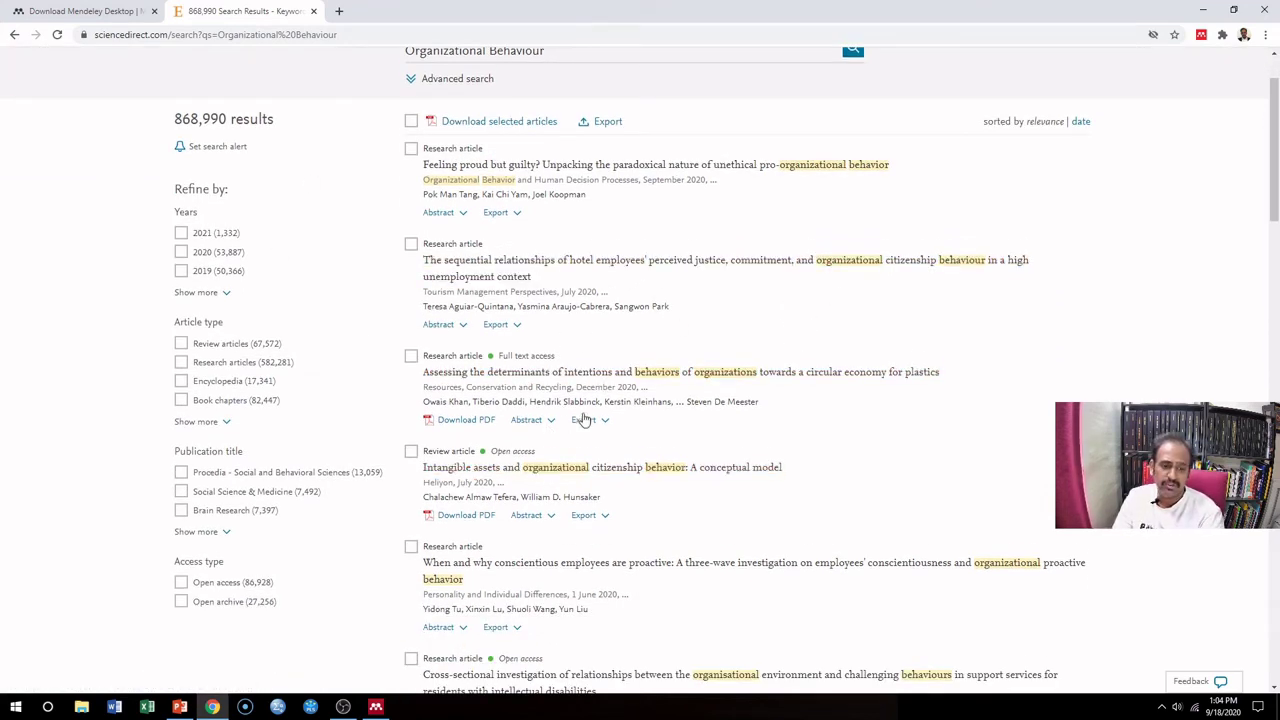
{"action": "scroll", "coordinate": [582, 420], "scroll_direction": "down", "scroll_amount": 1}
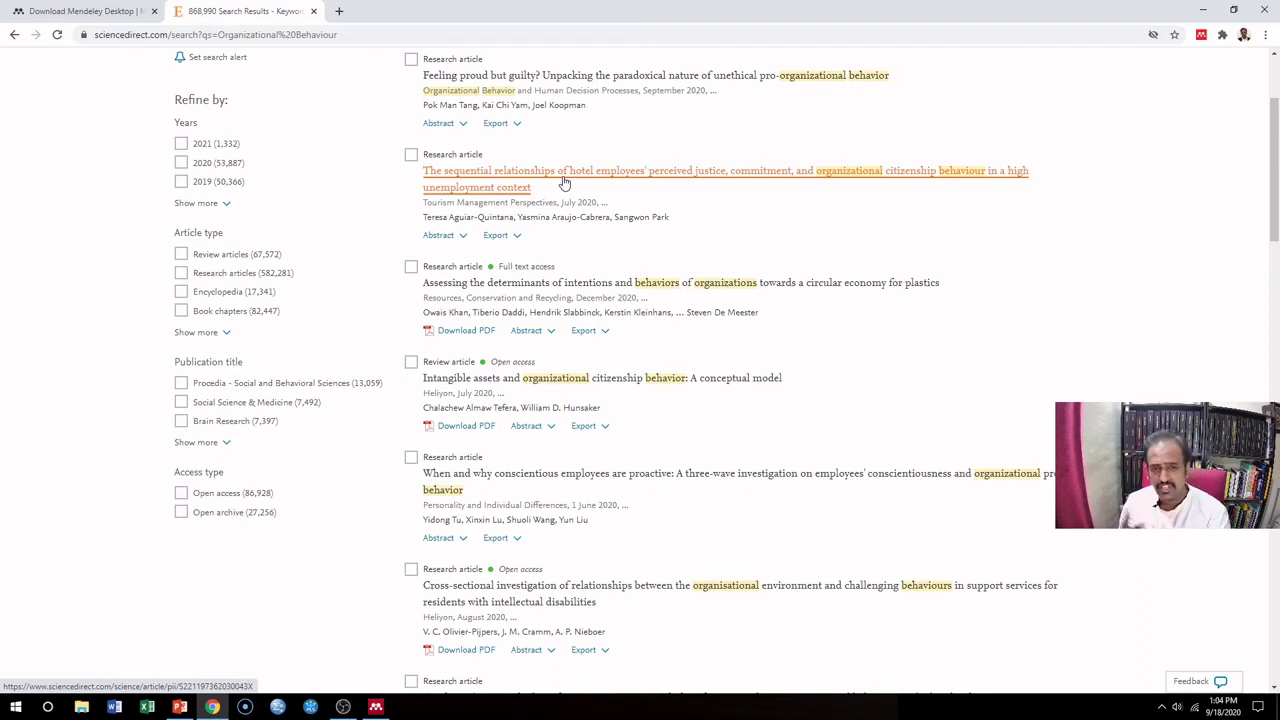
{"action": "left_click", "coordinate": [501, 384]}
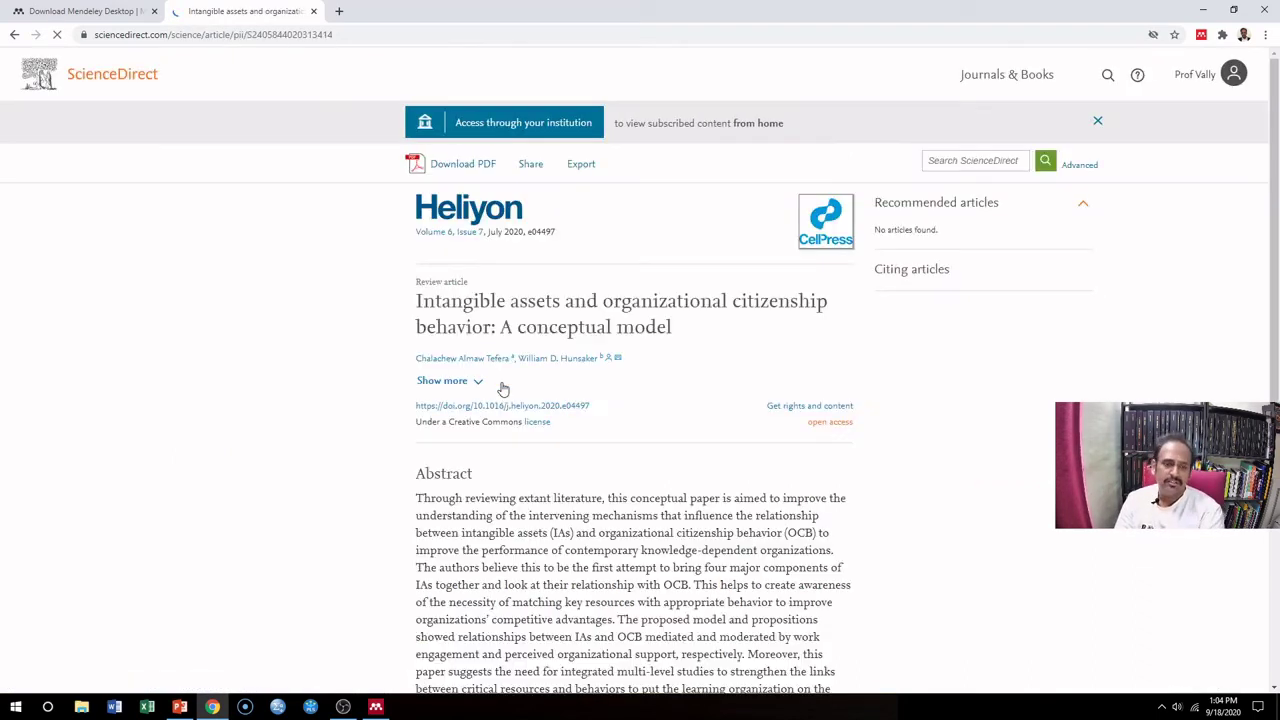
{"action": "scroll", "coordinate": [1112, 548], "scroll_direction": "down", "scroll_amount": 5}
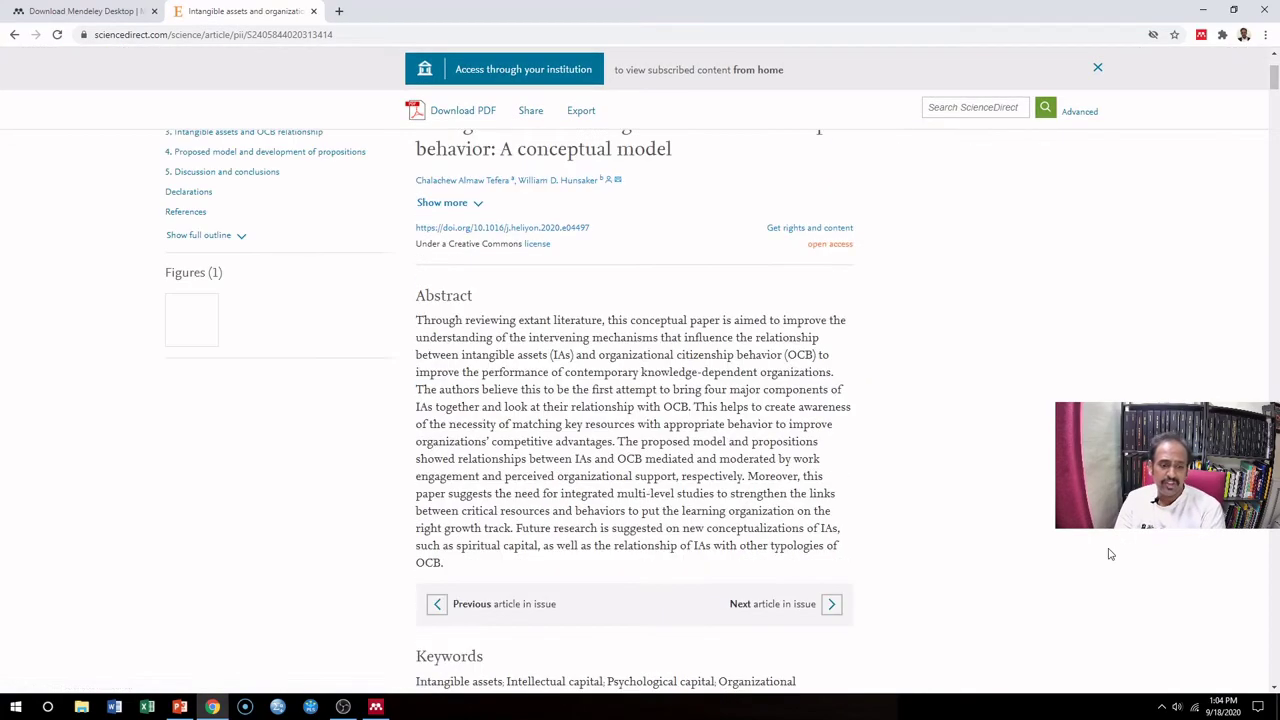
{"action": "scroll", "coordinate": [848, 614], "scroll_direction": "down", "scroll_amount": 10}
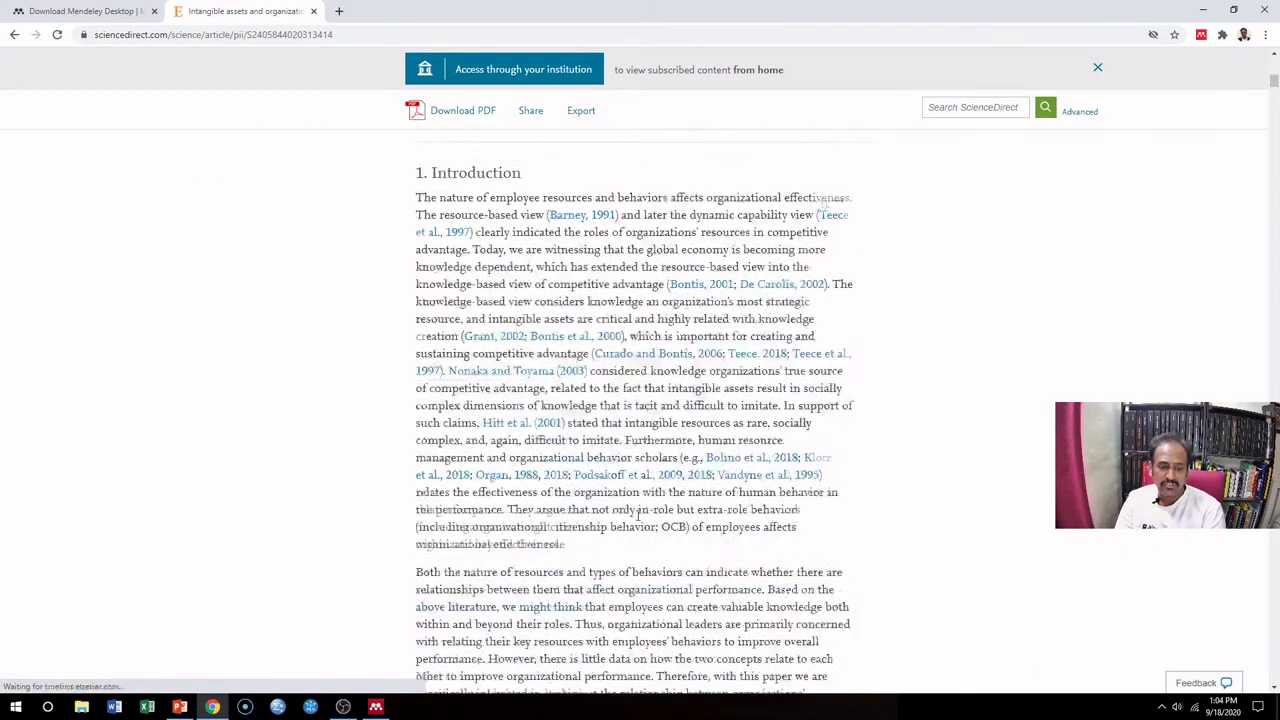
{"action": "scroll", "coordinate": [493, 473], "scroll_direction": "up", "scroll_amount": 15}
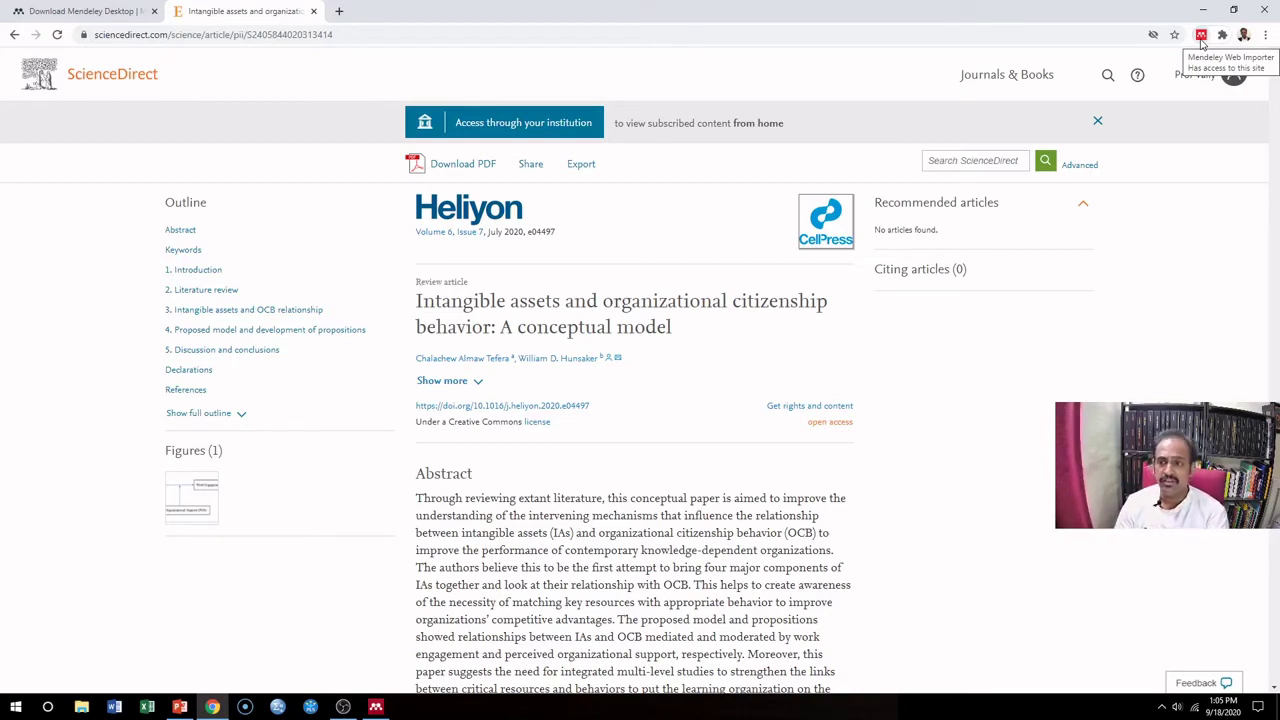
- Open the Mendeley Web Importer for this article and review the detected references against the citations in the introduction
{"action": "left_click", "coordinate": [1201, 36]}
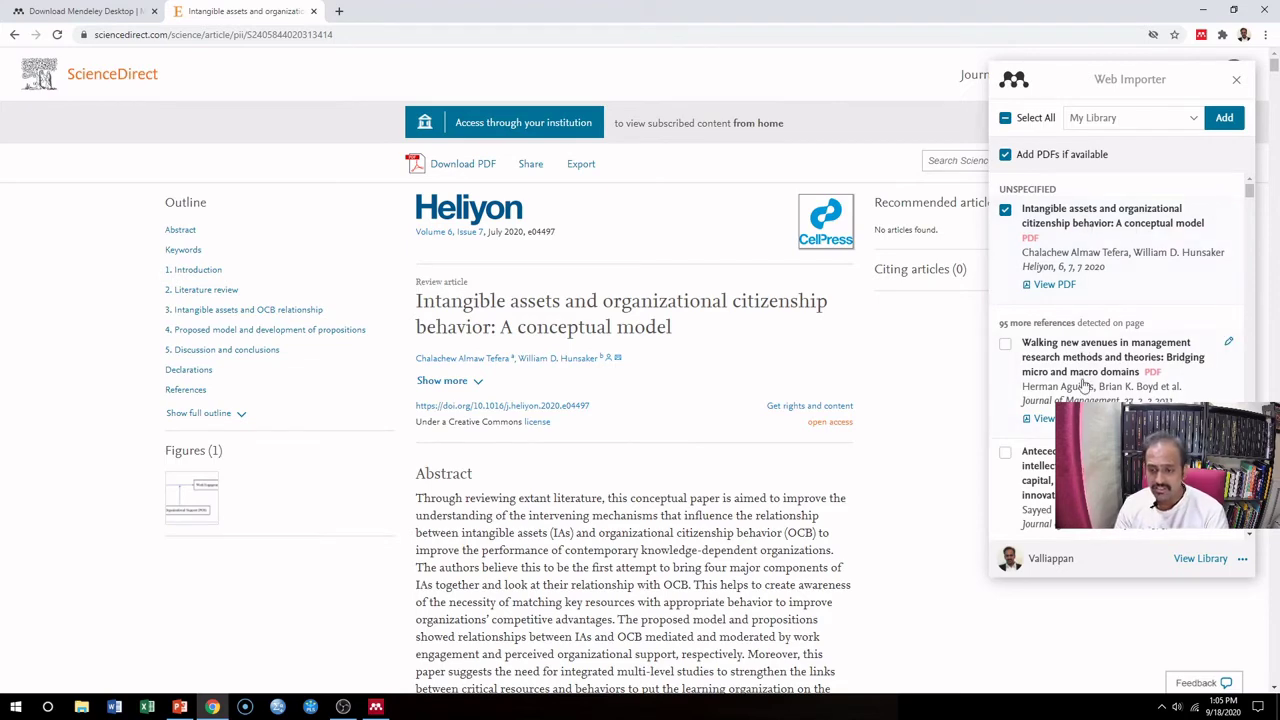
{"action": "scroll", "coordinate": [1100, 349], "scroll_direction": "down", "scroll_amount": 2}
{"action": "scroll", "coordinate": [1100, 349], "scroll_direction": "down", "scroll_amount": 2}
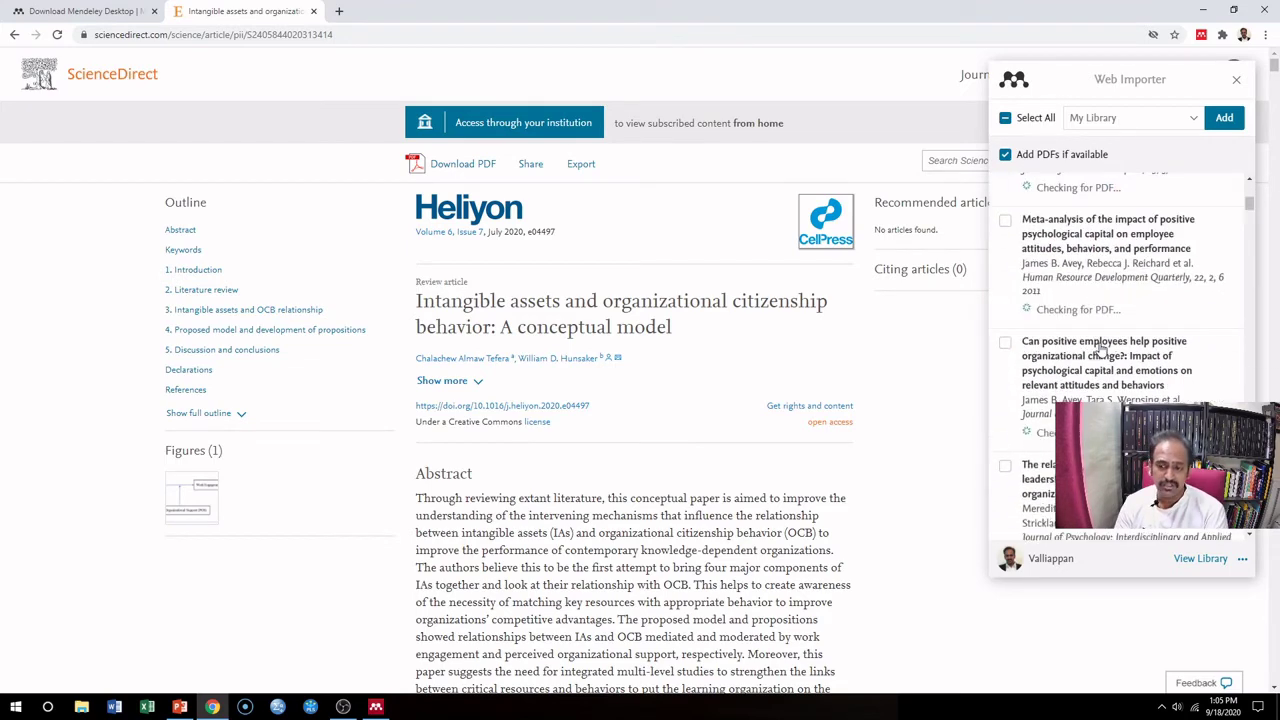
{"action": "scroll", "coordinate": [1100, 349], "scroll_direction": "up", "scroll_amount": 4}
{"action": "scroll", "coordinate": [585, 533], "scroll_direction": "down", "scroll_amount": 1}
{"action": "scroll", "coordinate": [585, 533], "scroll_direction": "down", "scroll_amount": 7}
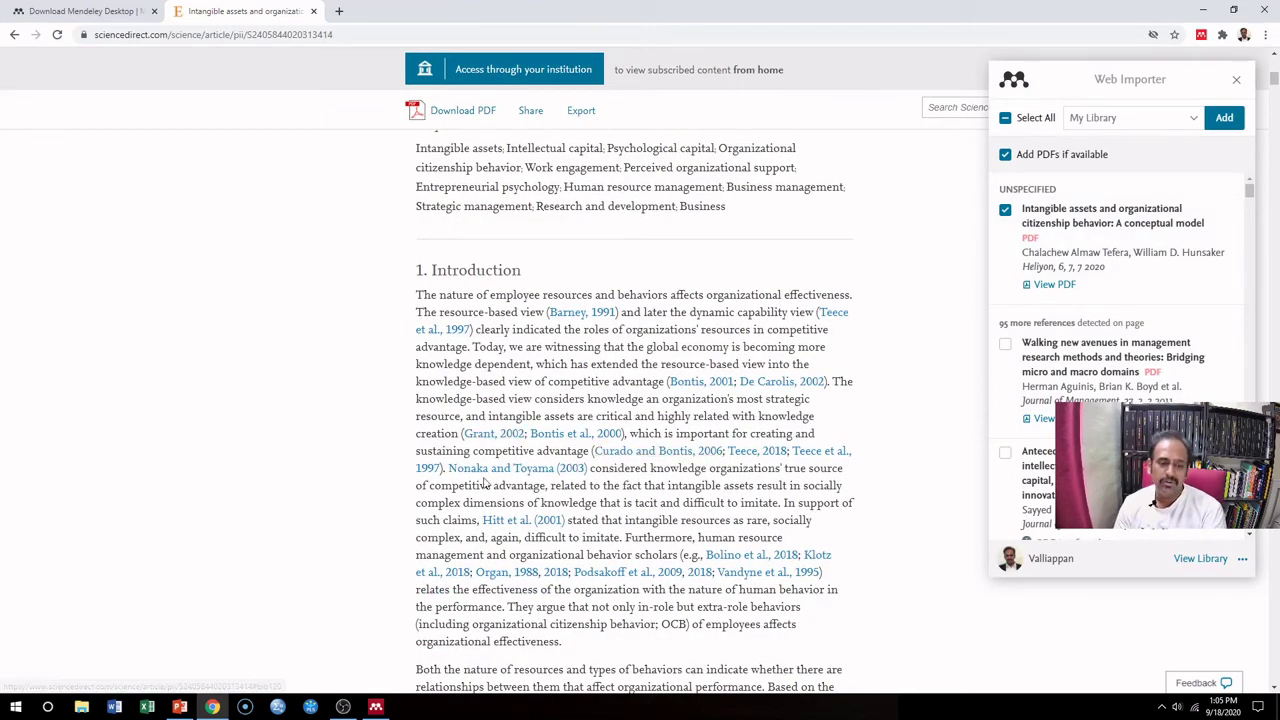
{"action": "scroll", "coordinate": [1228, 340], "scroll_direction": "down", "scroll_amount": 2}
{"action": "scroll", "coordinate": [1120, 350], "scroll_direction": "up", "scroll_amount": 2}
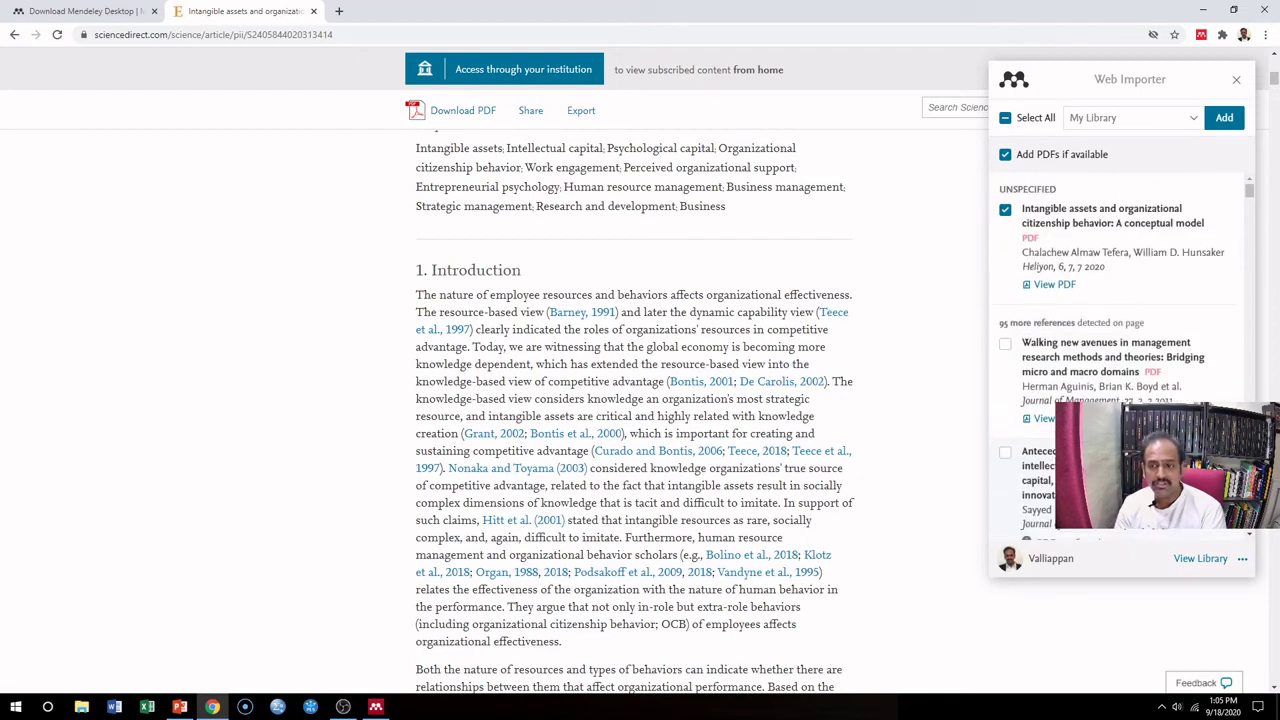
- Open the article's reference details in the Web Importer, review its publication fields and add it to My Library
{"action": "left_click", "coordinate": [1117, 240]}
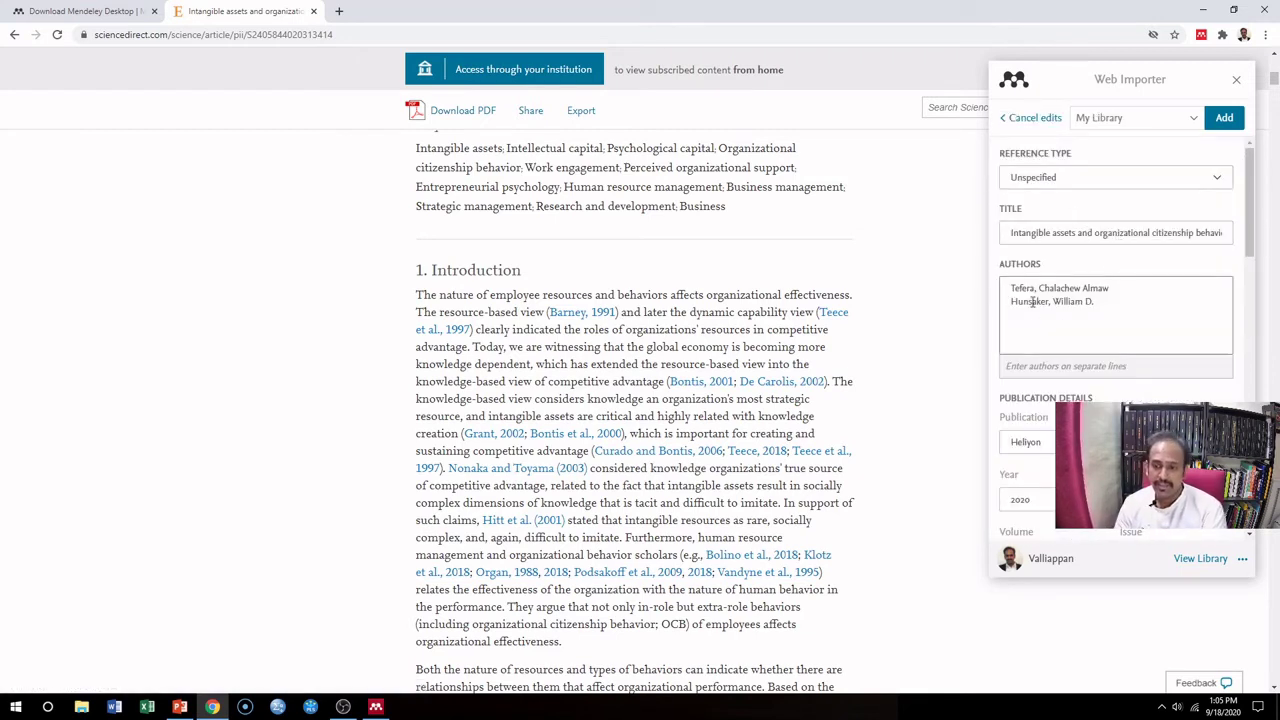
{"action": "scroll", "coordinate": [1040, 300], "scroll_direction": "up", "scroll_amount": 10}
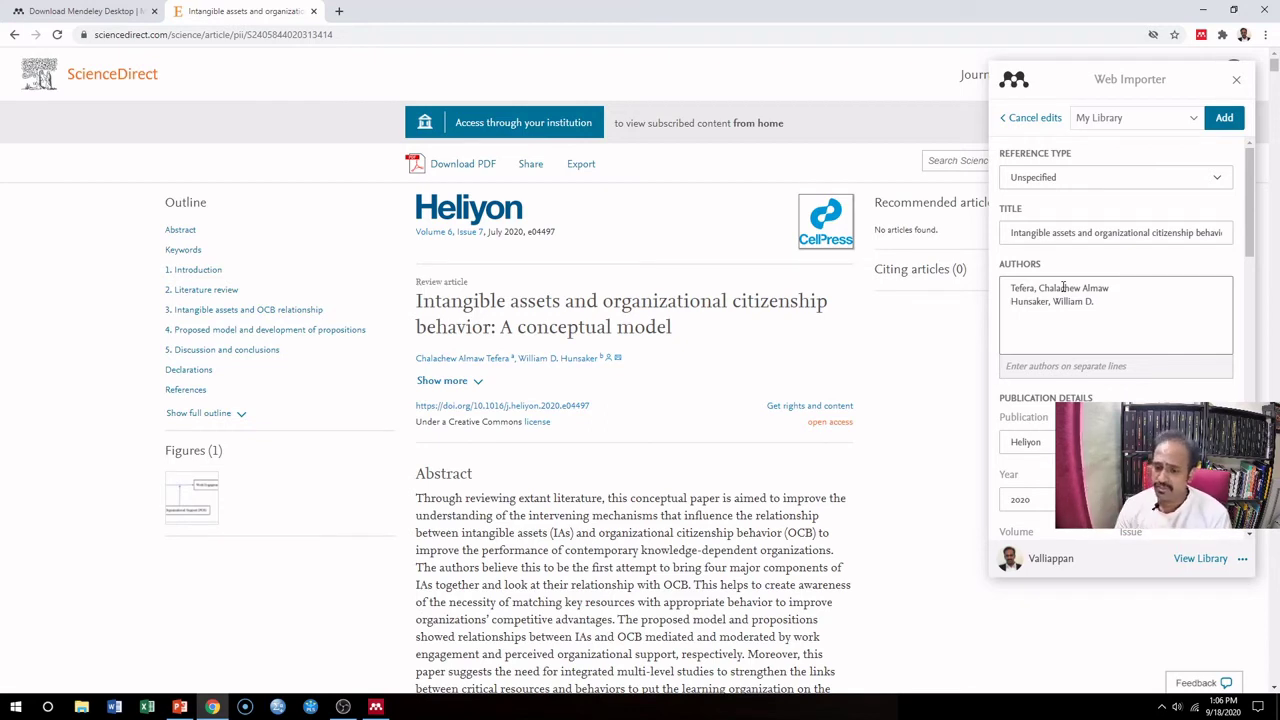
{"action": "scroll", "coordinate": [1065, 330], "scroll_direction": "down", "scroll_amount": 1}
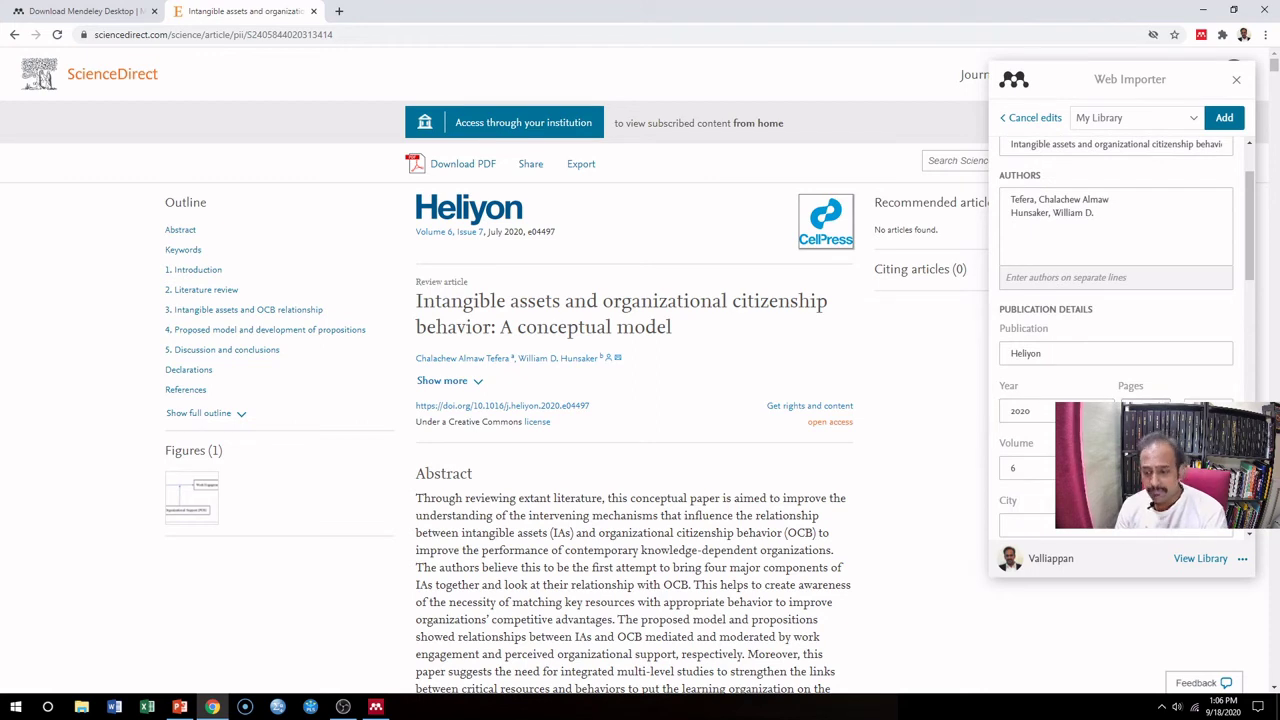
{"action": "scroll", "coordinate": [1020, 262], "scroll_direction": "down", "scroll_amount": 2}
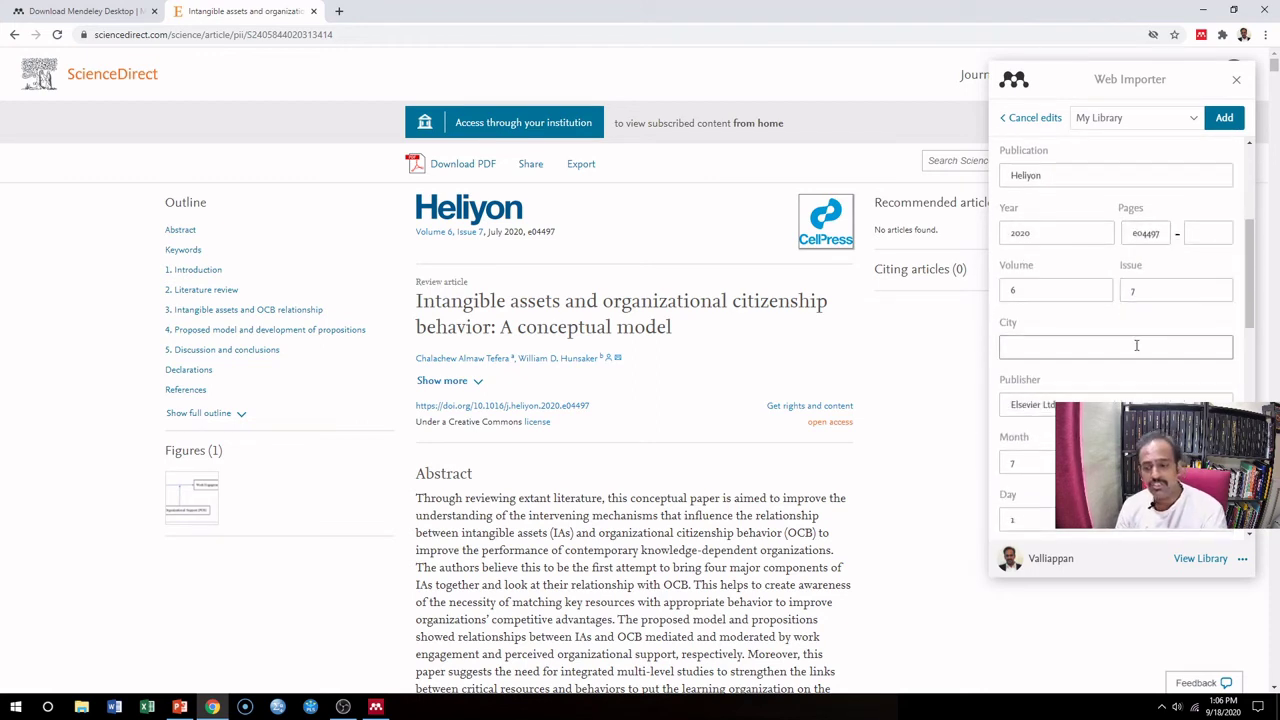
{"action": "scroll", "coordinate": [1136, 345], "scroll_direction": "down", "scroll_amount": 6}
{"action": "scroll", "coordinate": [1135, 348], "scroll_direction": "up", "scroll_amount": 8}
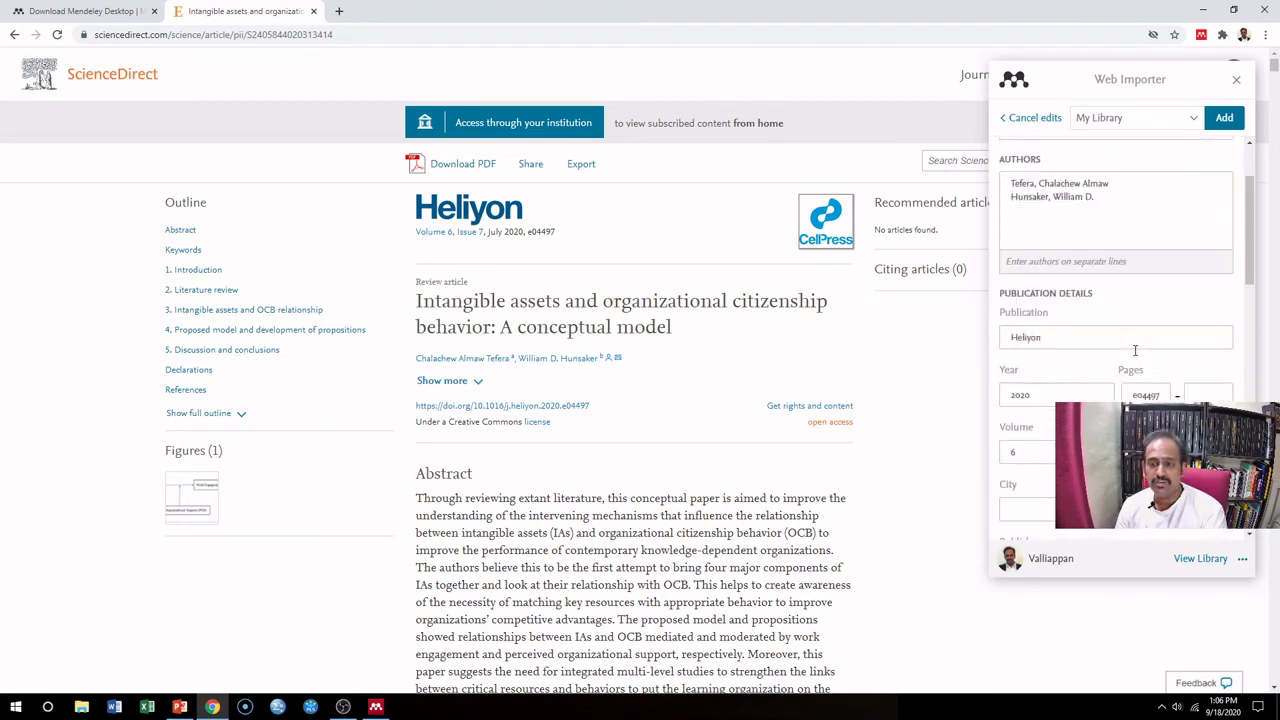
{"action": "scroll", "coordinate": [1135, 350], "scroll_direction": "up", "scroll_amount": 2}
{"action": "left_click", "coordinate": [1224, 117]}
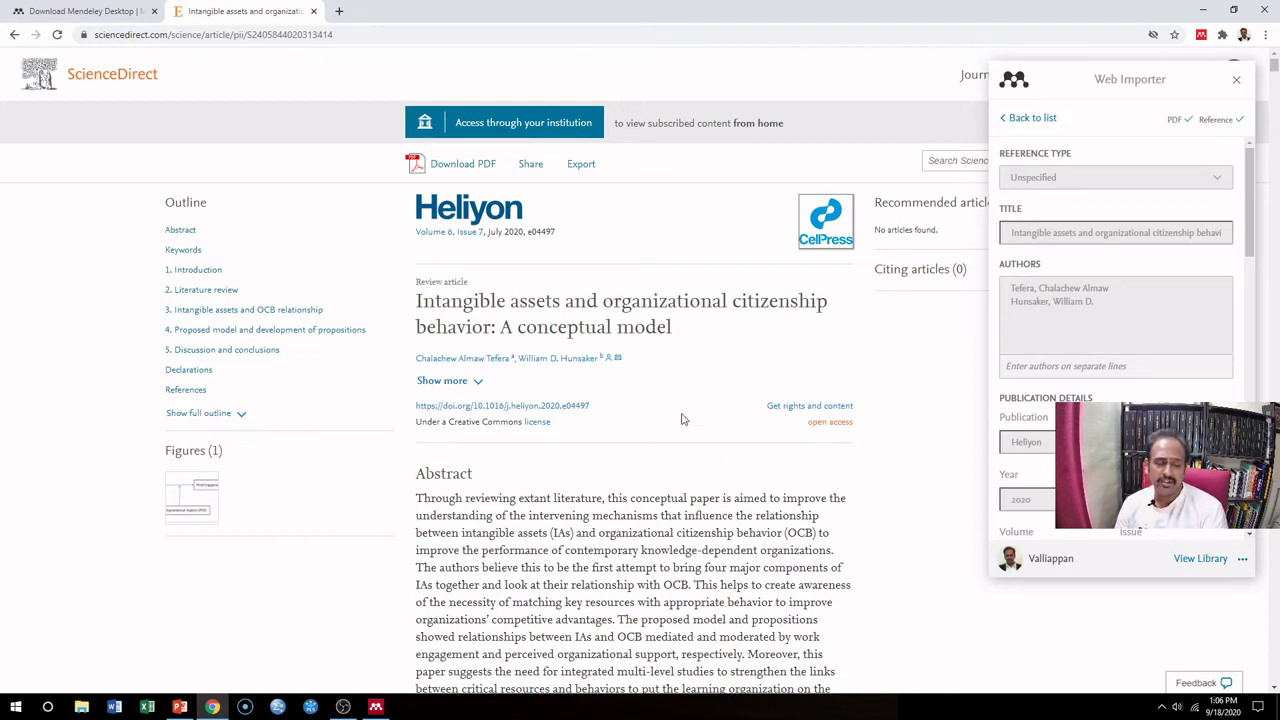
- Close the Web Importer, switch to Mendeley Desktop and sync the library, checking Recently Added and All Documents for the imported article
{"action": "left_click", "coordinate": [1236, 79]}
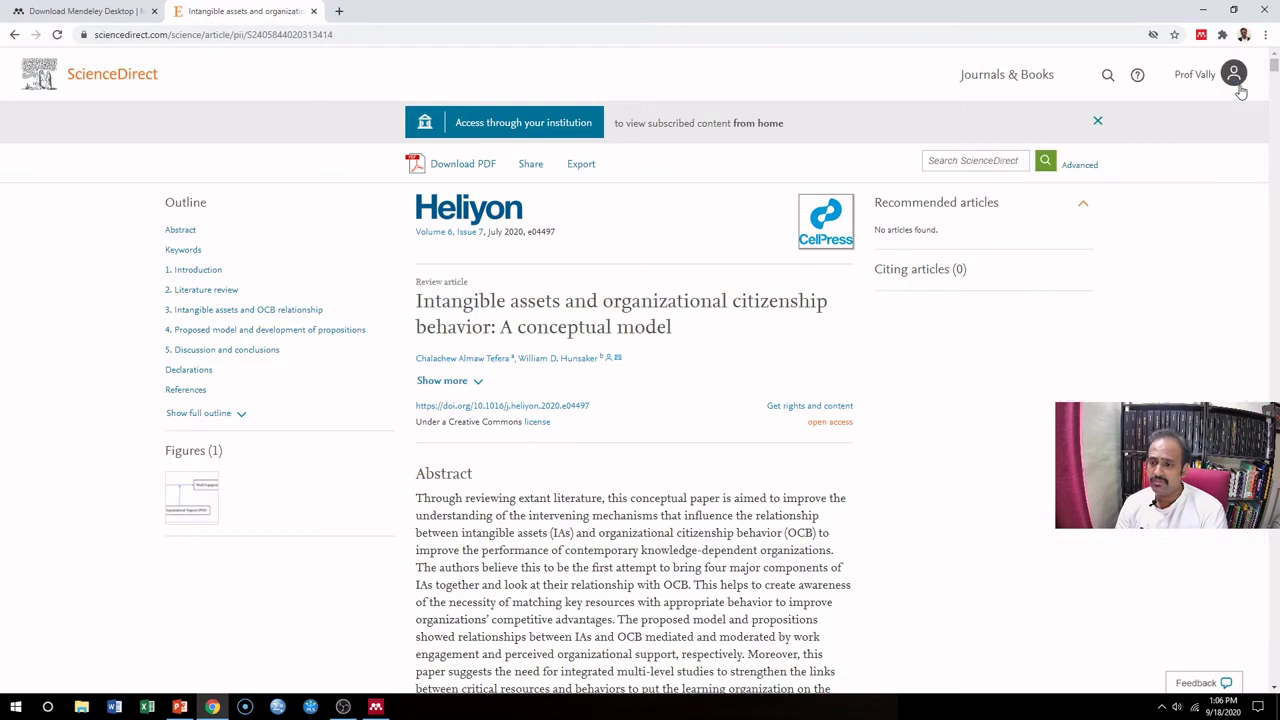
{"action": "left_click", "coordinate": [376, 707]}
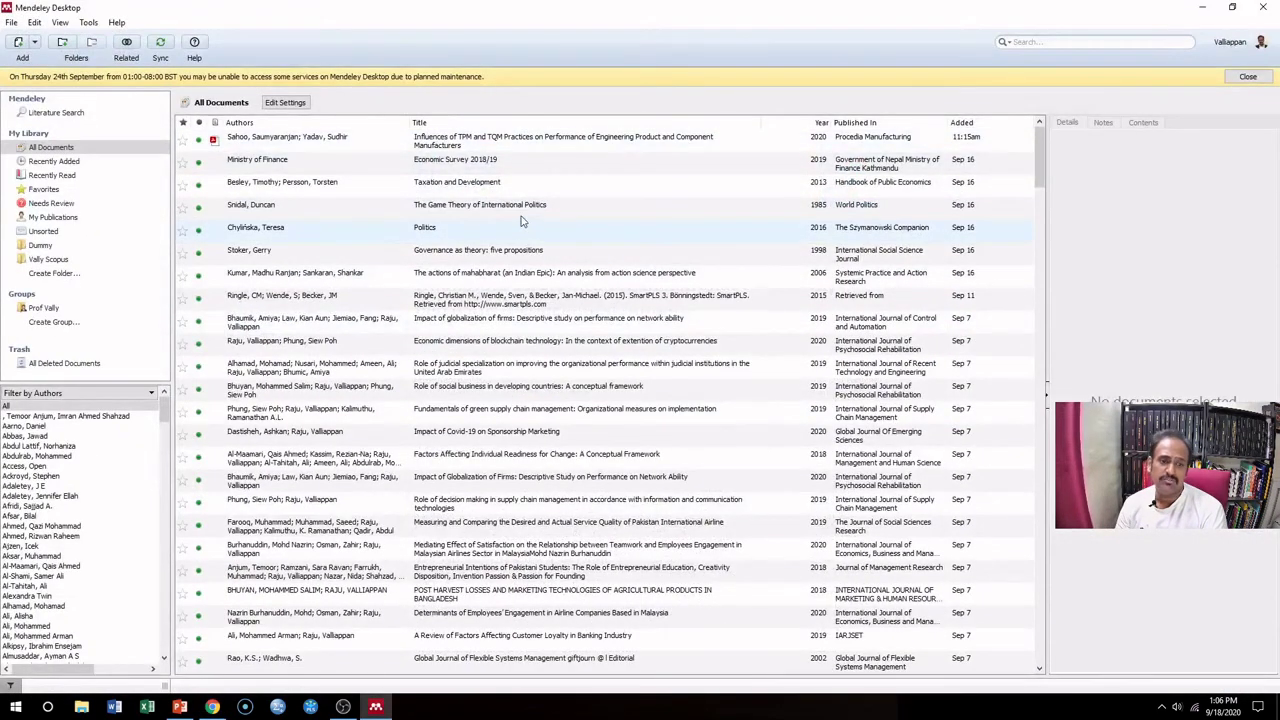
{"action": "left_click", "coordinate": [160, 43]}
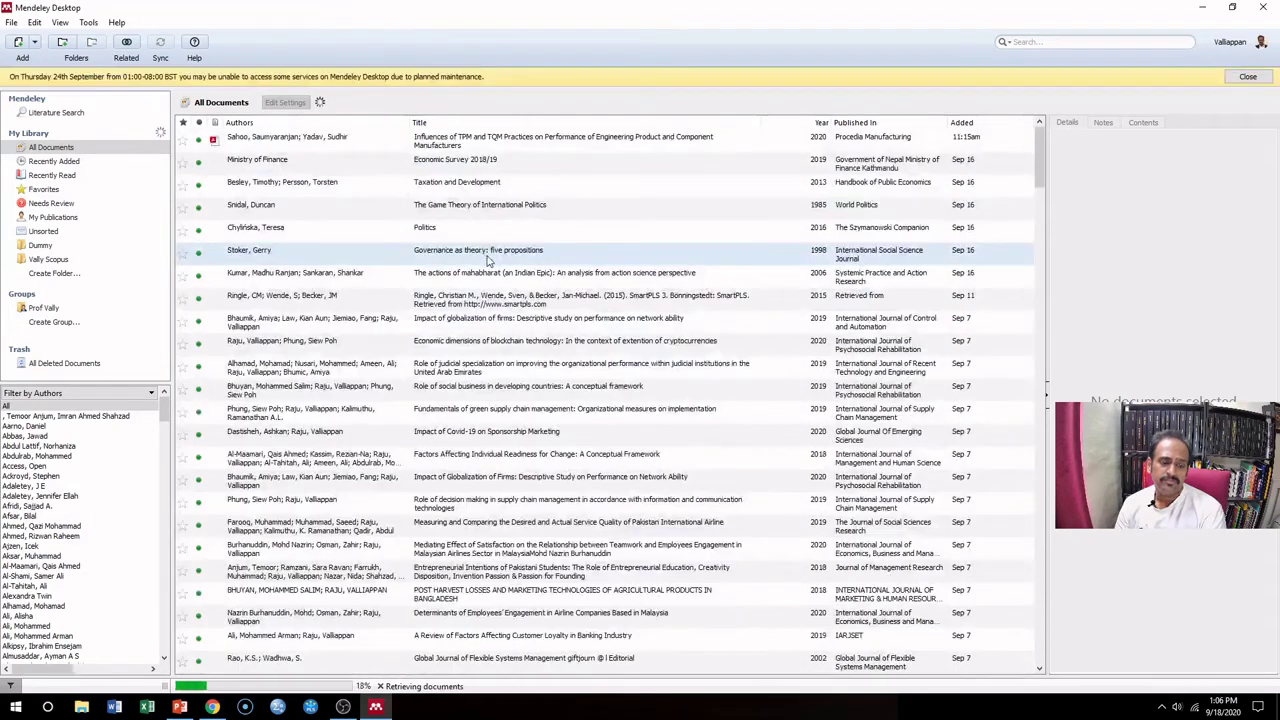
{"action": "left_click", "coordinate": [48, 162]}
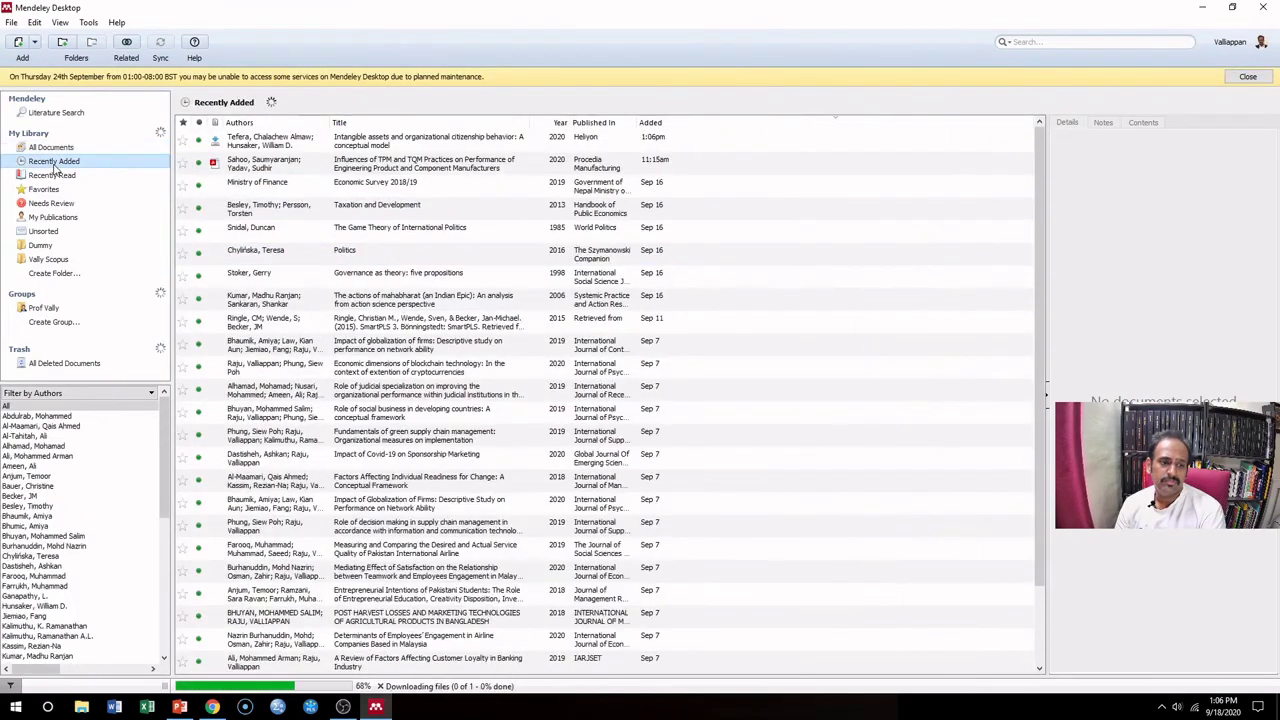
{"action": "left_click", "coordinate": [48, 149]}
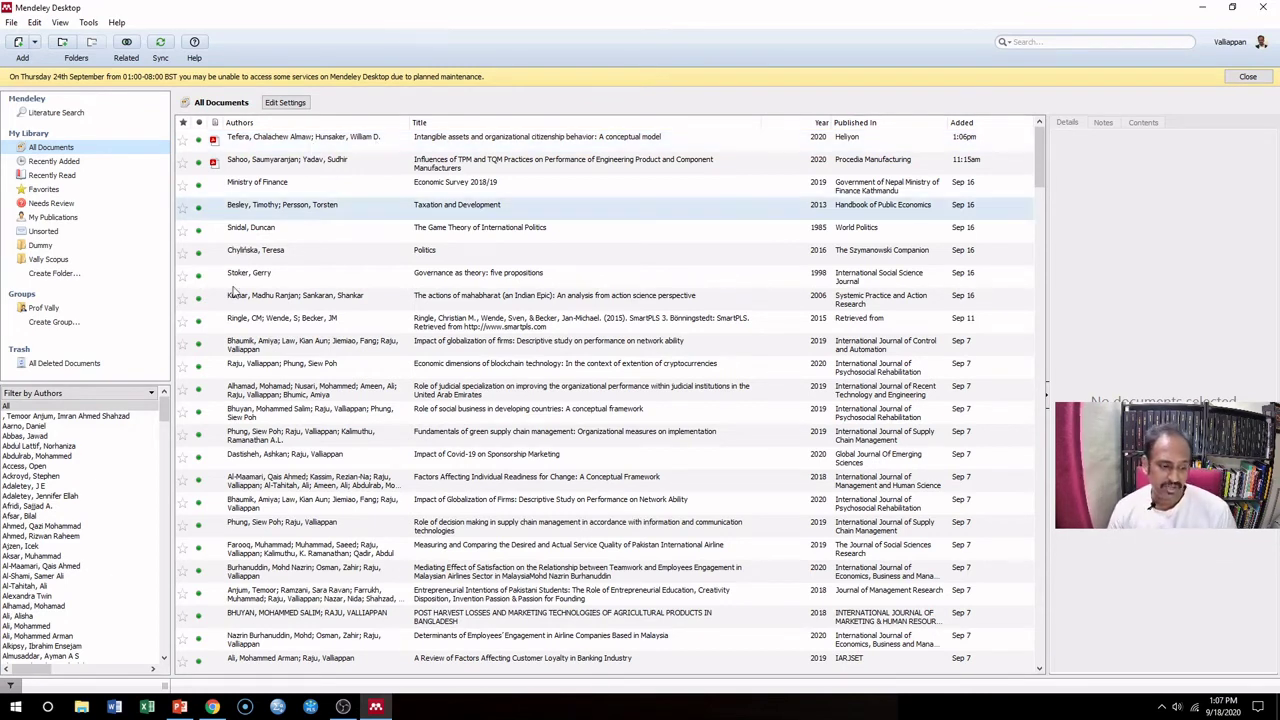
- Create a blank document in Word and check its reference tools for Mendeley citation commands
{"action": "left_click", "coordinate": [113, 707]}
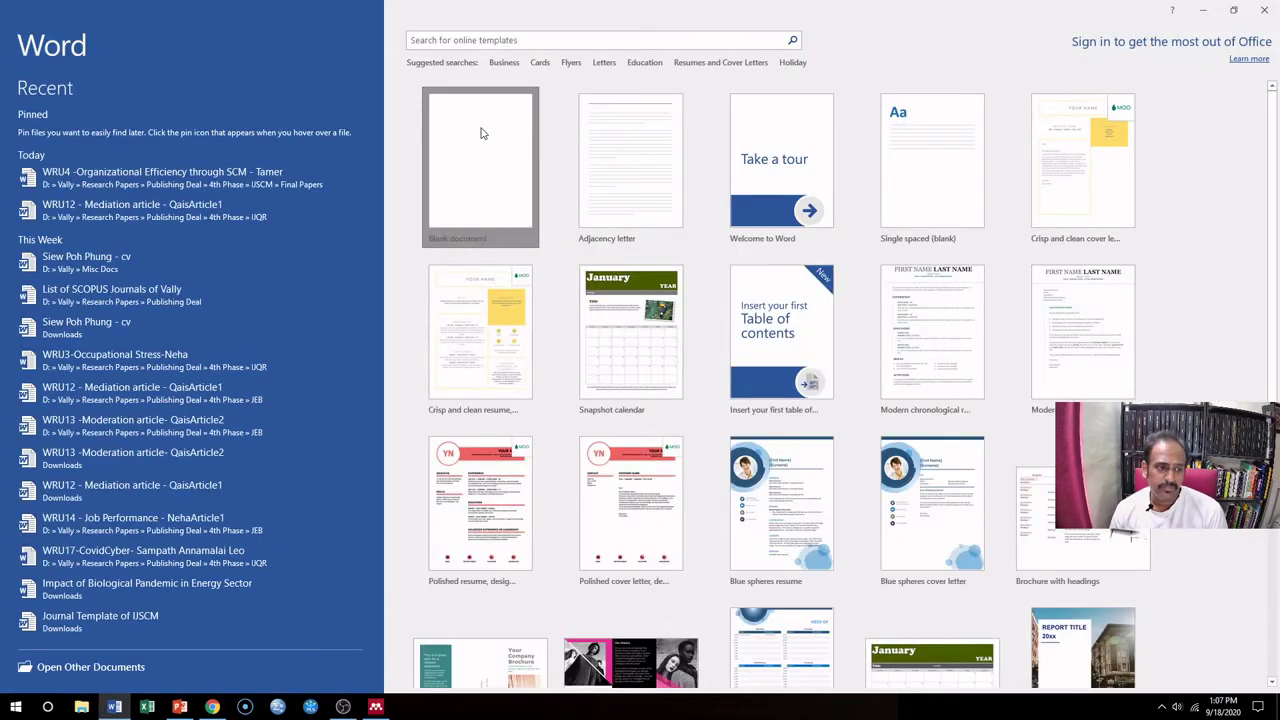
{"action": "left_click", "coordinate": [481, 133]}
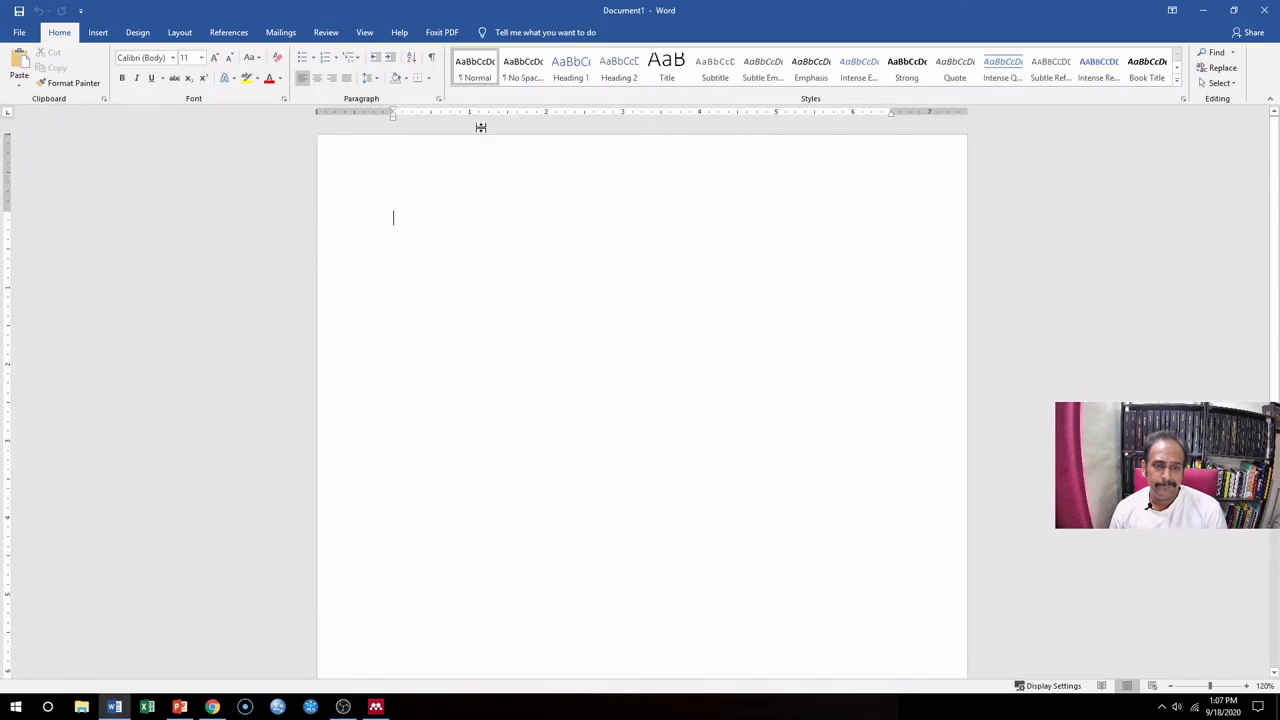
{"action": "left_click", "coordinate": [222, 33]}
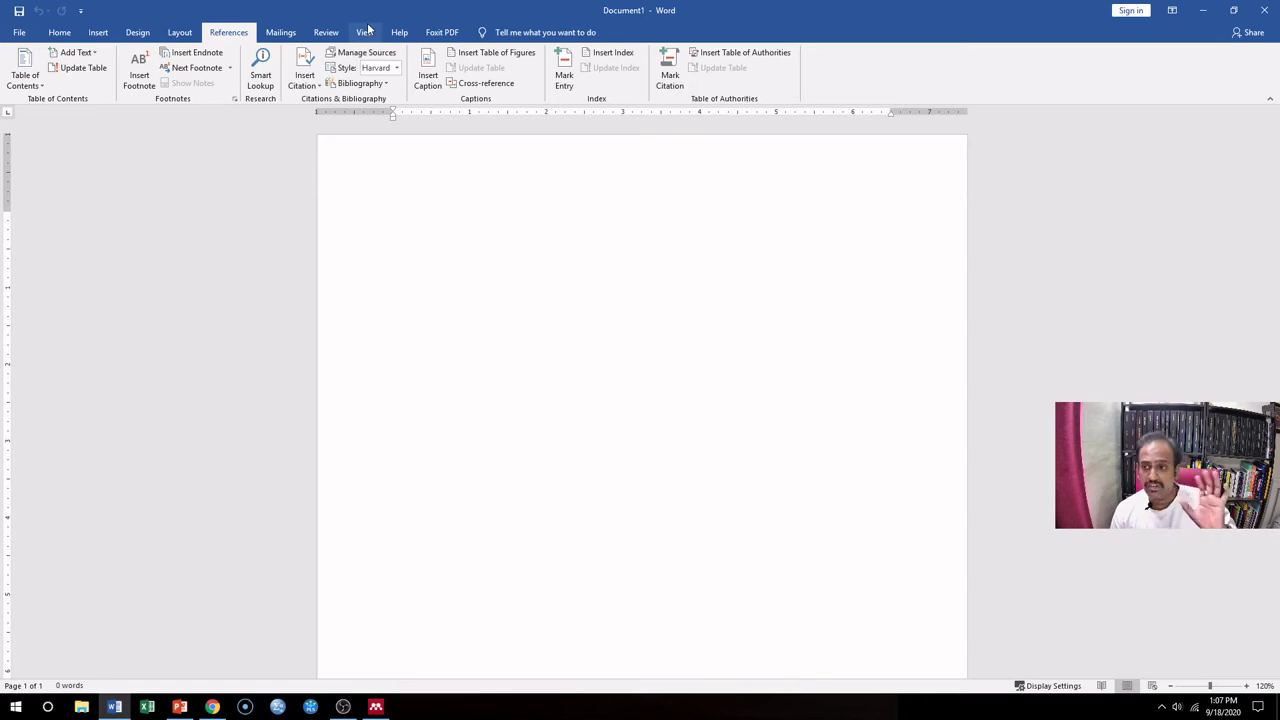
- Switch to Mendeley Desktop and install its MS Word citation plugin, closing the installation notice and minimizing the program
{"action": "left_click", "coordinate": [375, 707]}
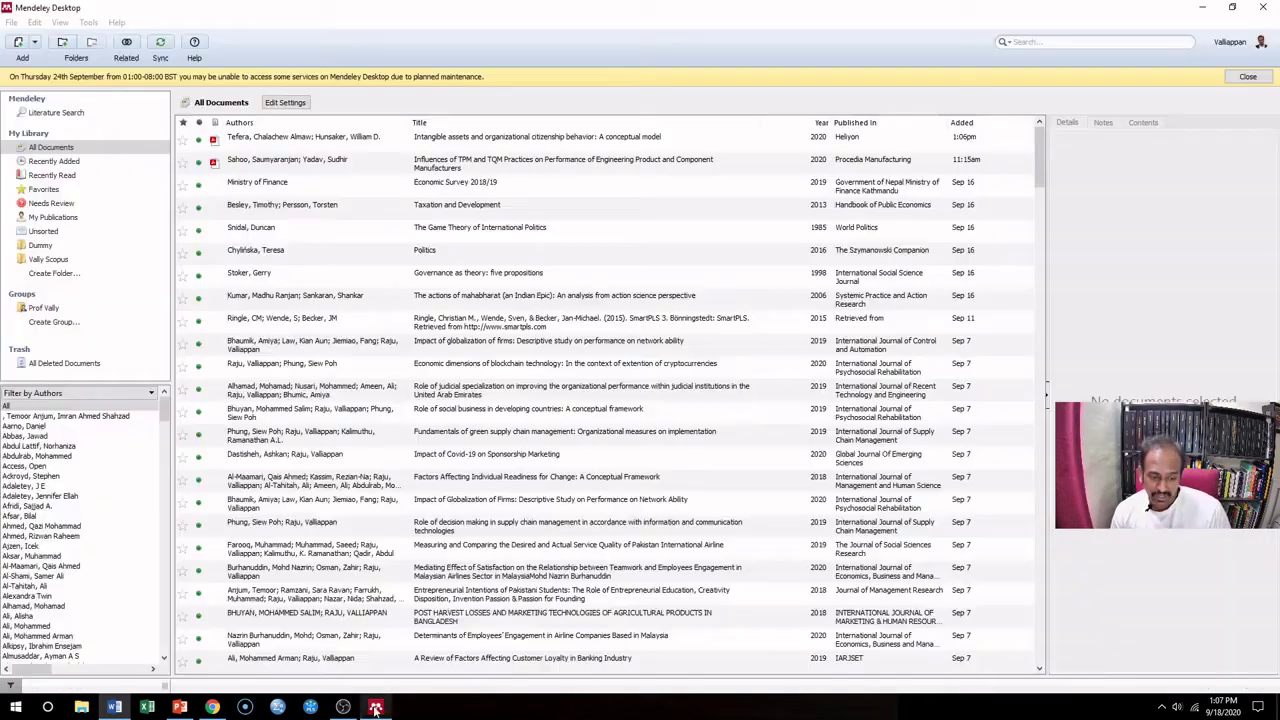
{"action": "left_click", "coordinate": [88, 23]}
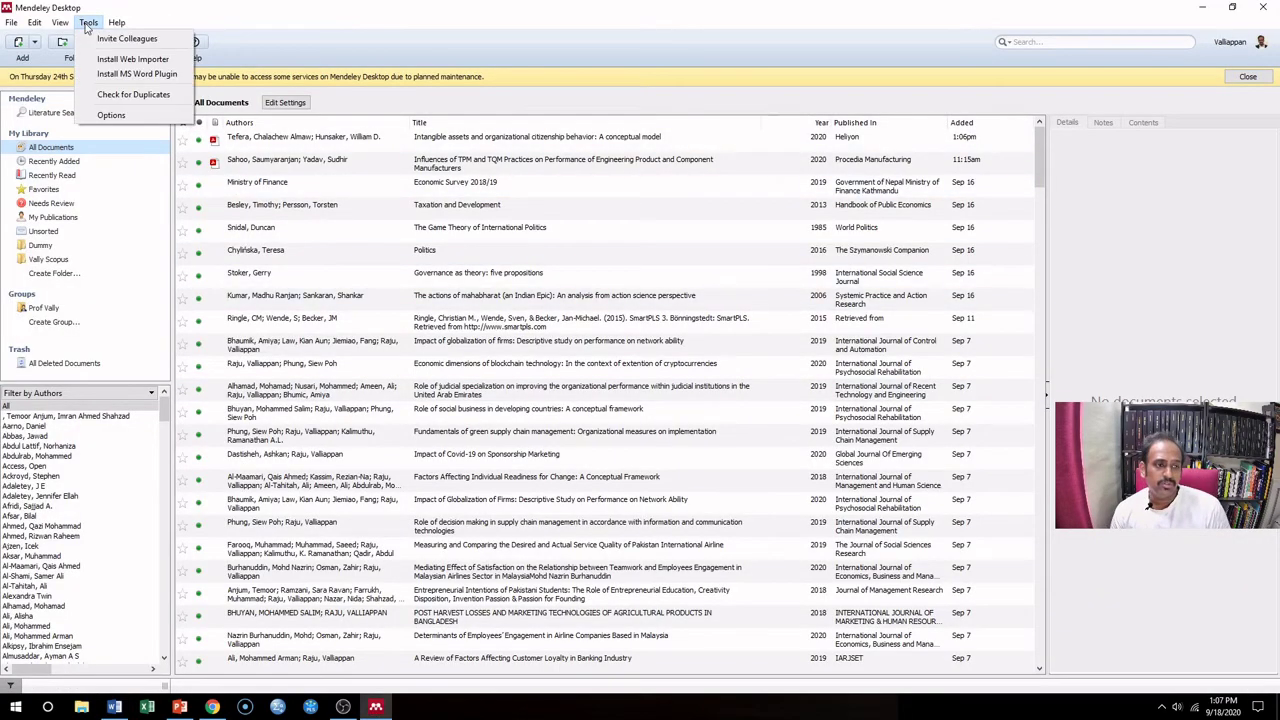
{"action": "left_click", "coordinate": [150, 75]}
{"action": "left_click", "coordinate": [690, 378]}
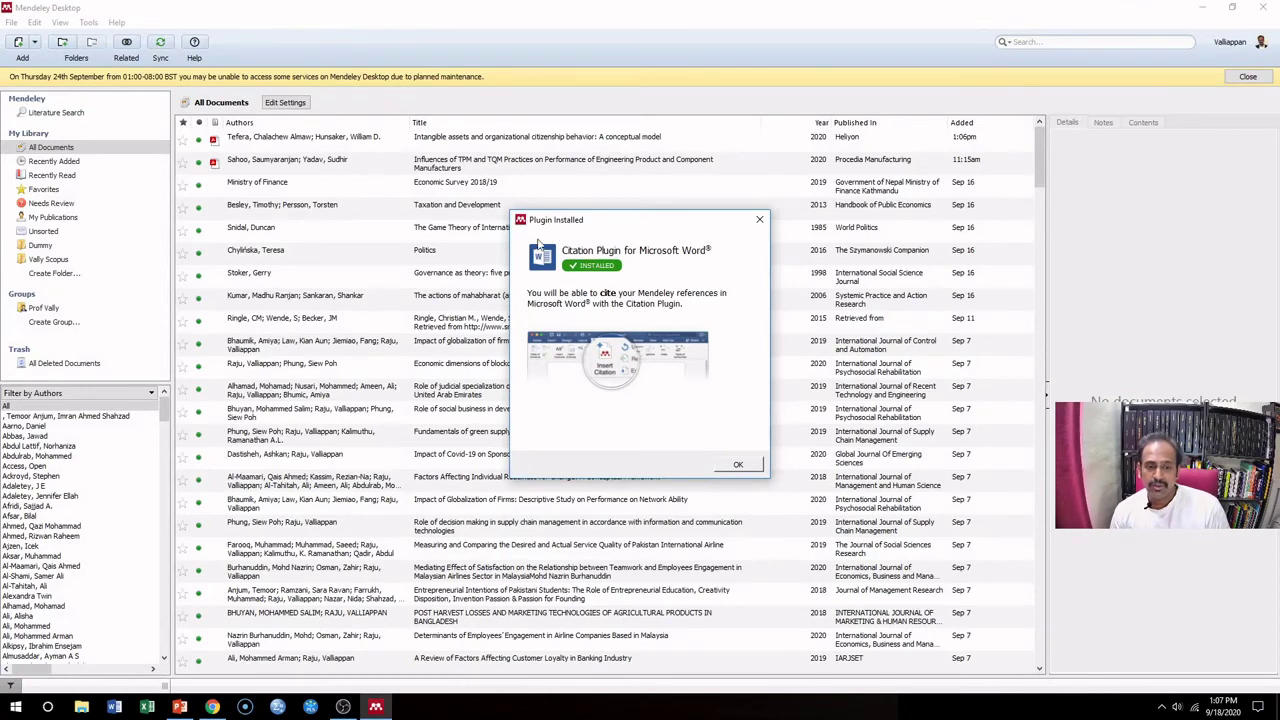
{"action": "left_click", "coordinate": [737, 466]}
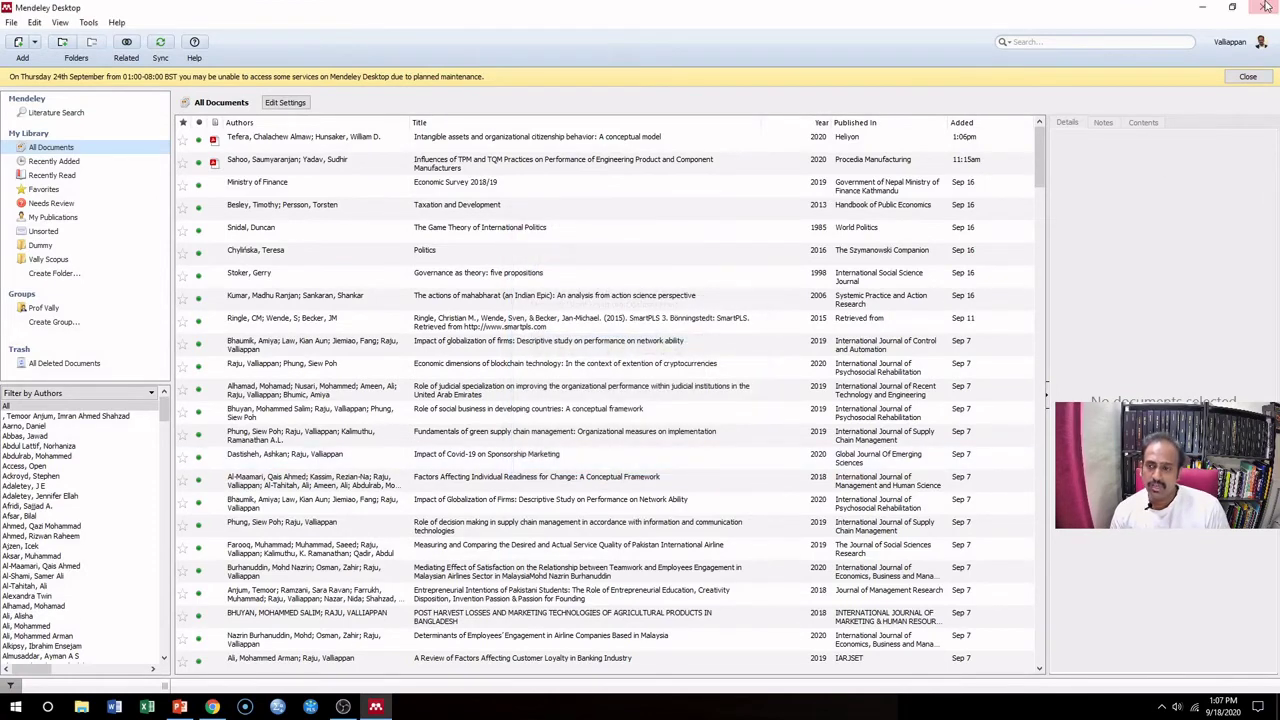
{"action": "left_click", "coordinate": [1203, 8]}
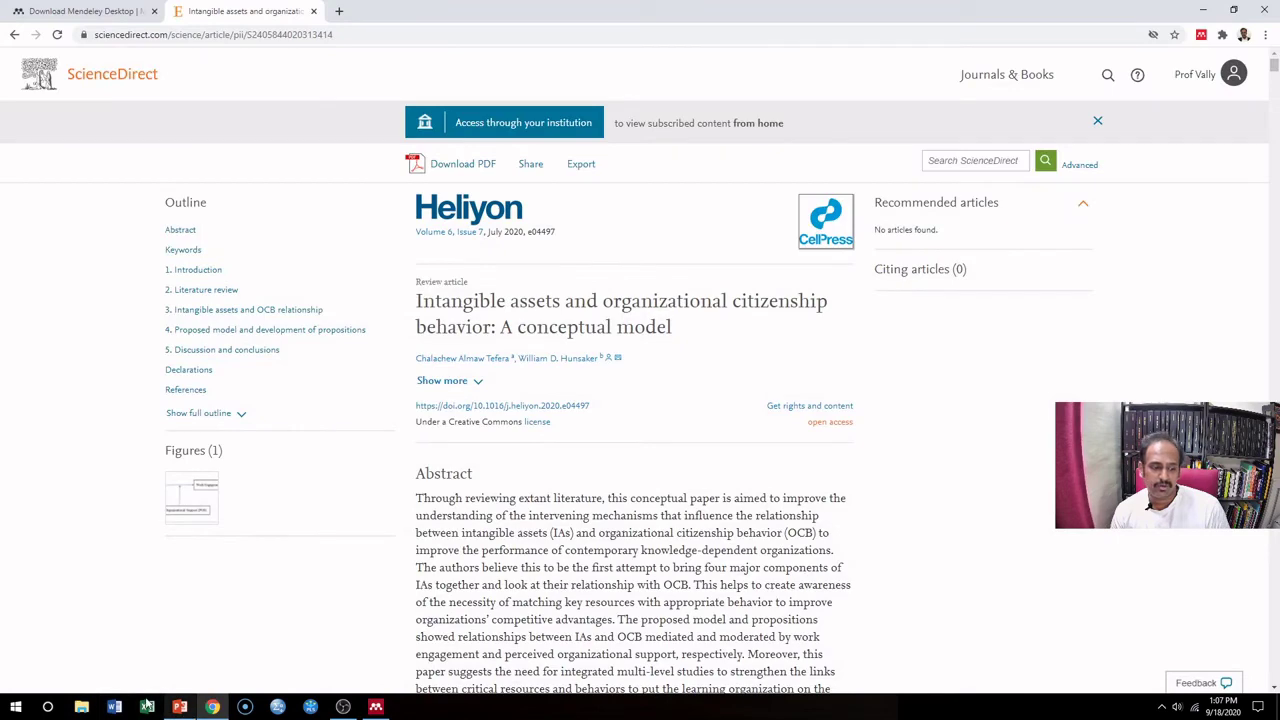
- Create a new blank document in Word and enter placeholder text on two lines: "Sdfgsdfgsdfg" and "Efgwewertwertert ewrwertwert"
{"action": "left_click", "coordinate": [114, 707]}
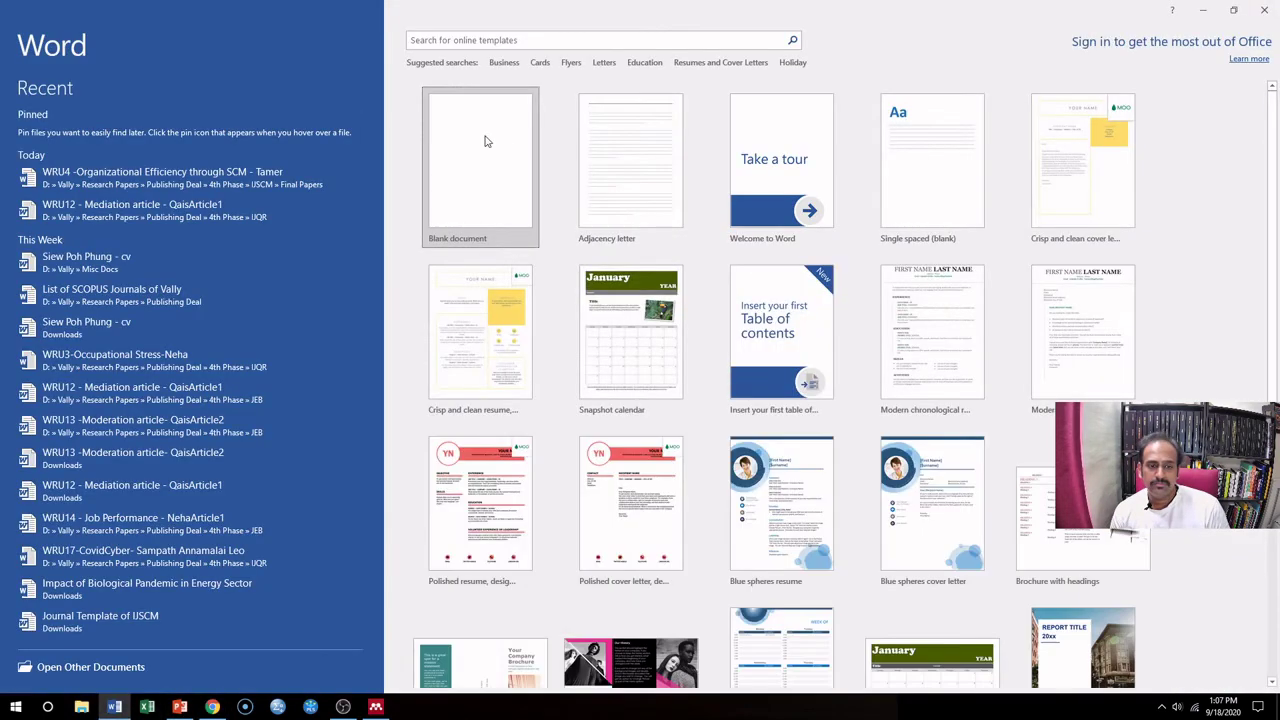
{"action": "left_click", "coordinate": [486, 137]}
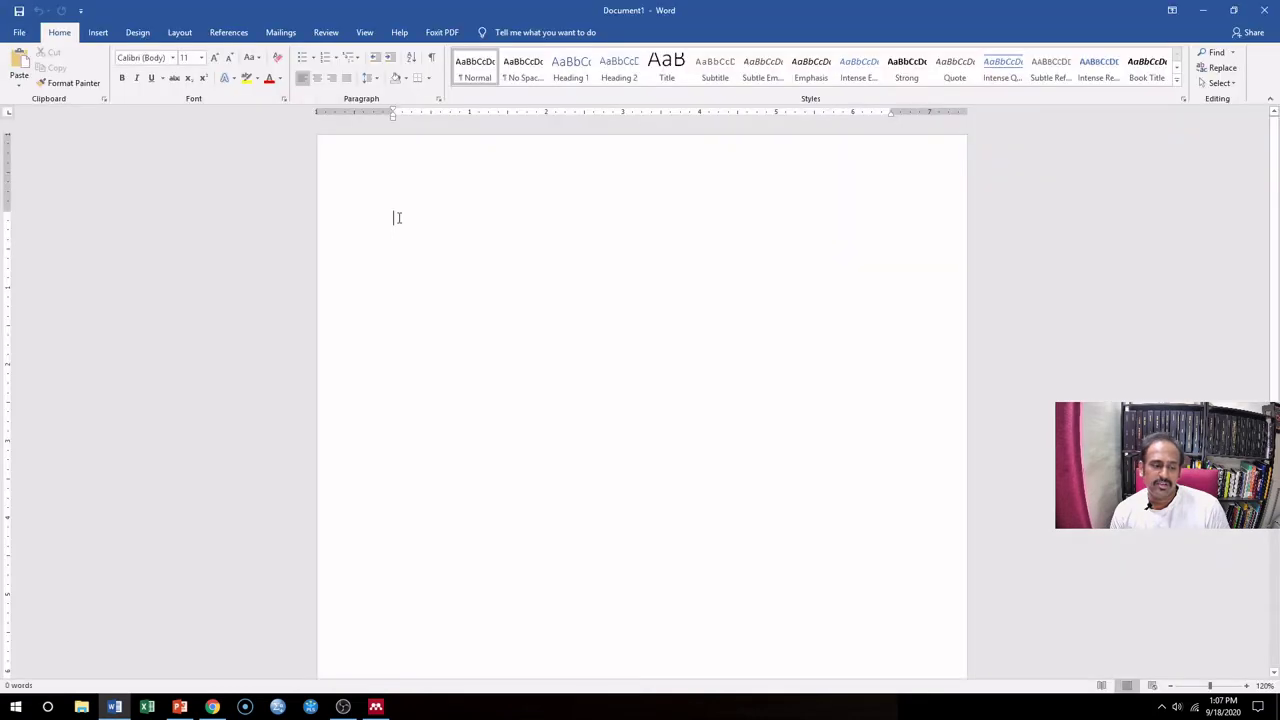
{"action": "left_click", "coordinate": [226, 32]}
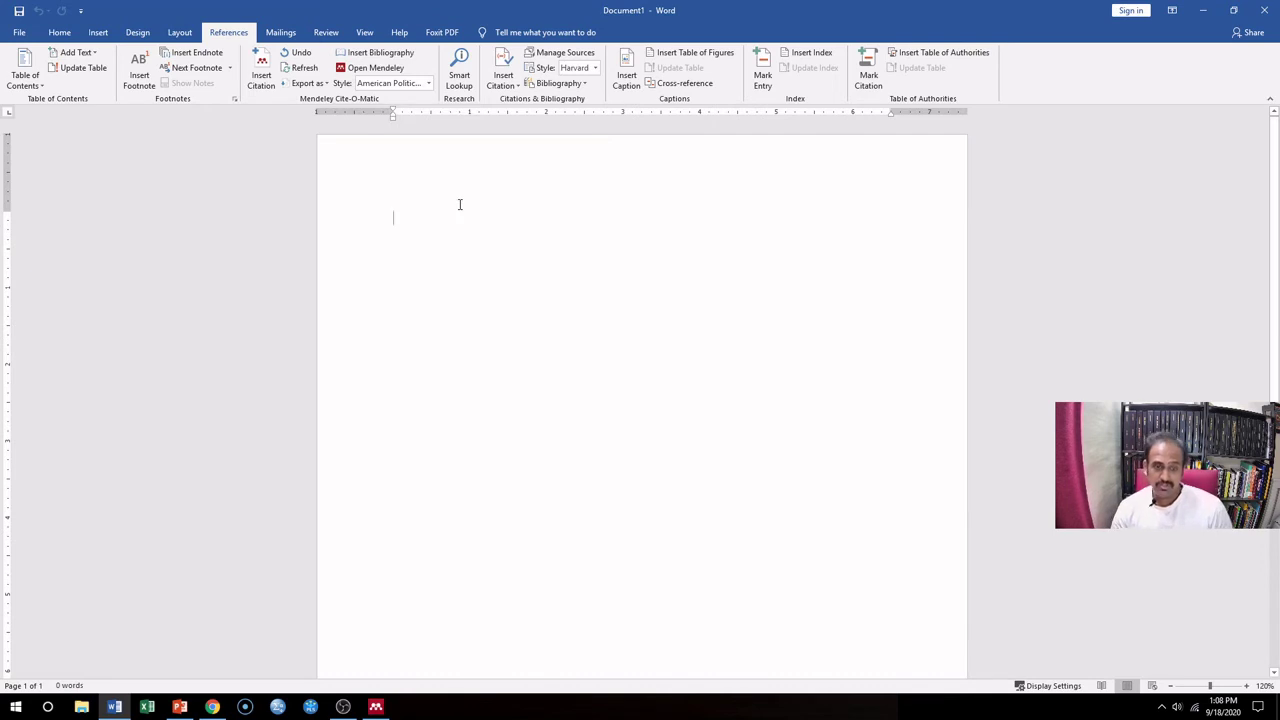
{"action": "type", "text": "sdfgsdfgsdfg"}
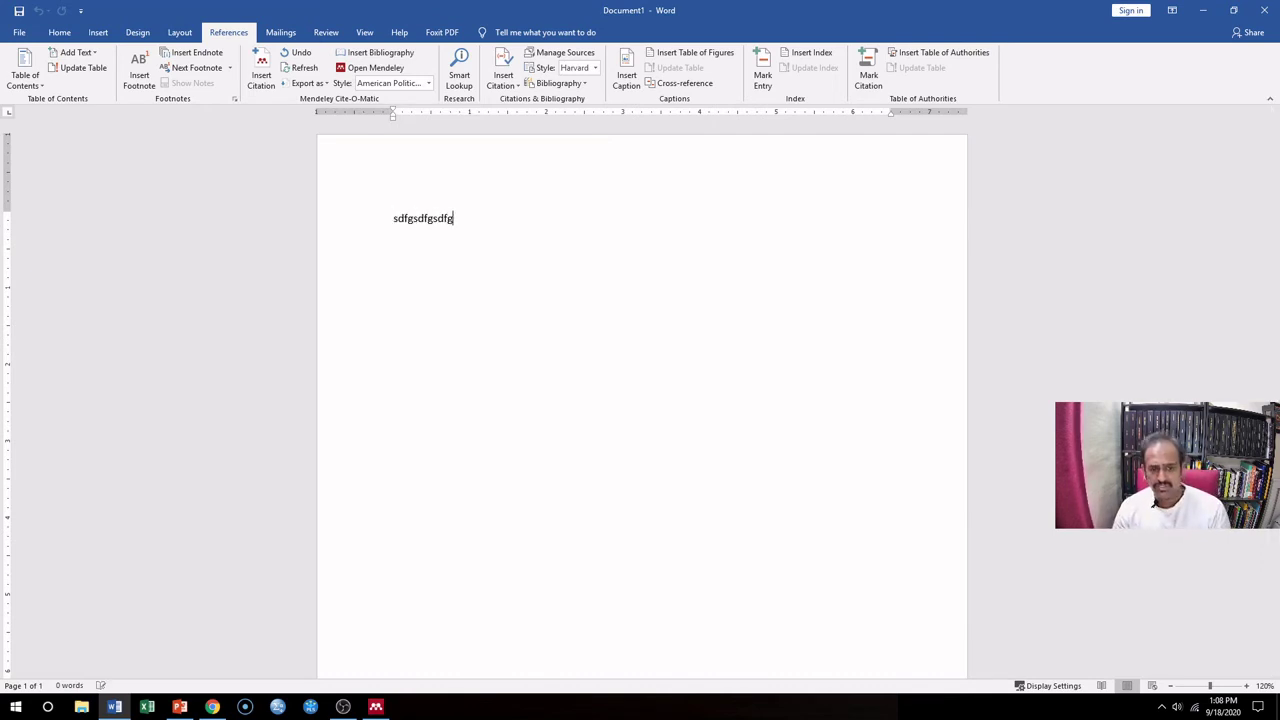
{"action": "key", "text": "Return"}
{"action": "type", "text": "efgwewertwertert ewrwertwert"}
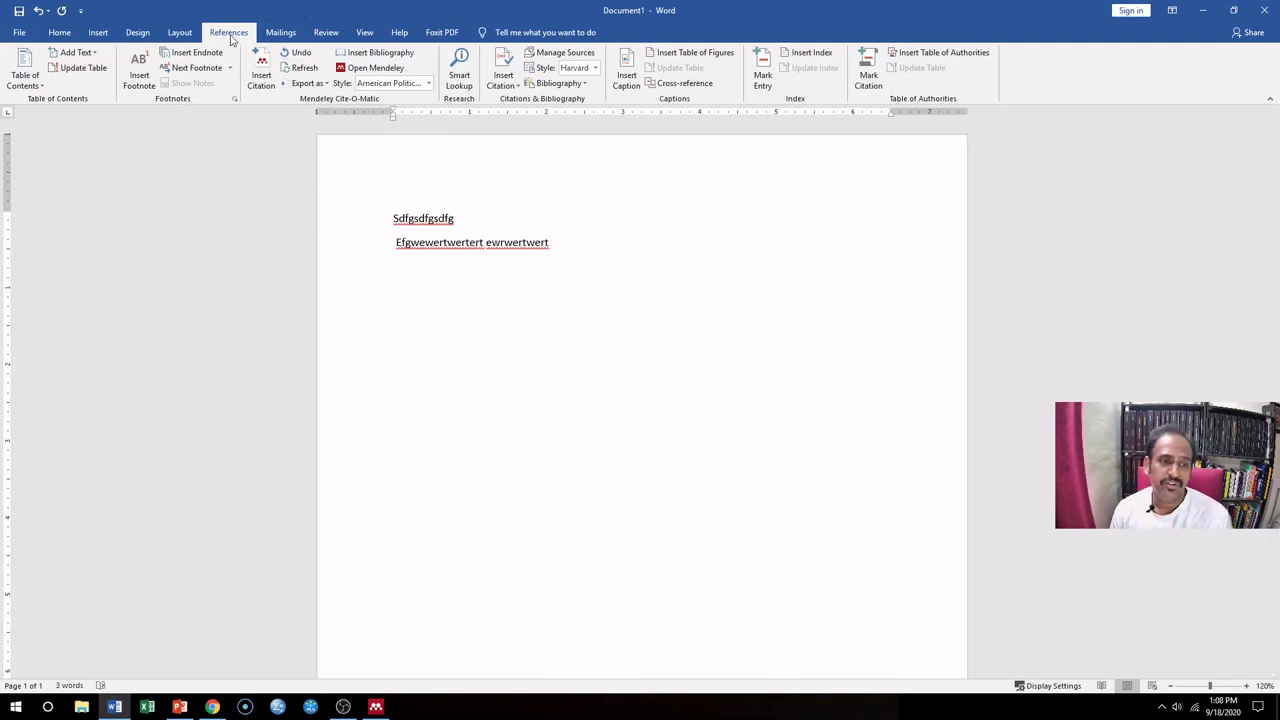
- Insert a Mendeley citation of "Intangible assets and organizational citizenship behavior: A conceptual model" after the second line's text
{"action": "left_click", "coordinate": [262, 78]}
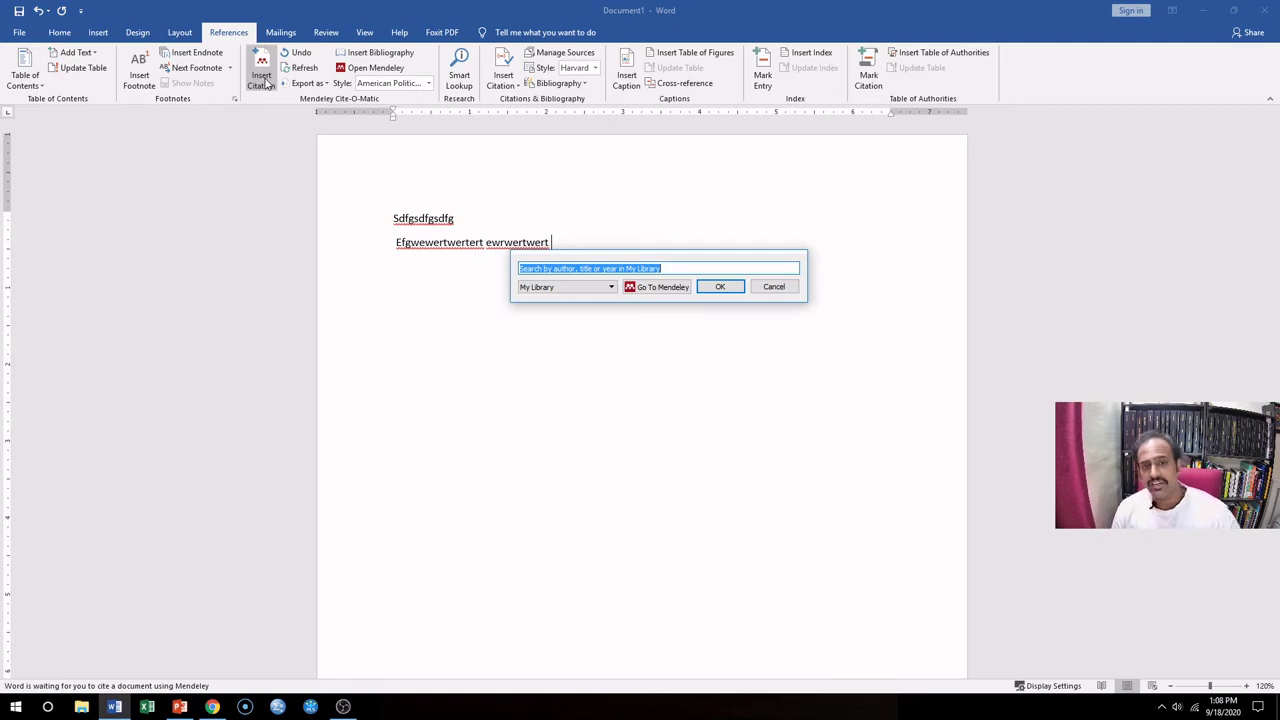
{"action": "left_click", "coordinate": [663, 288]}
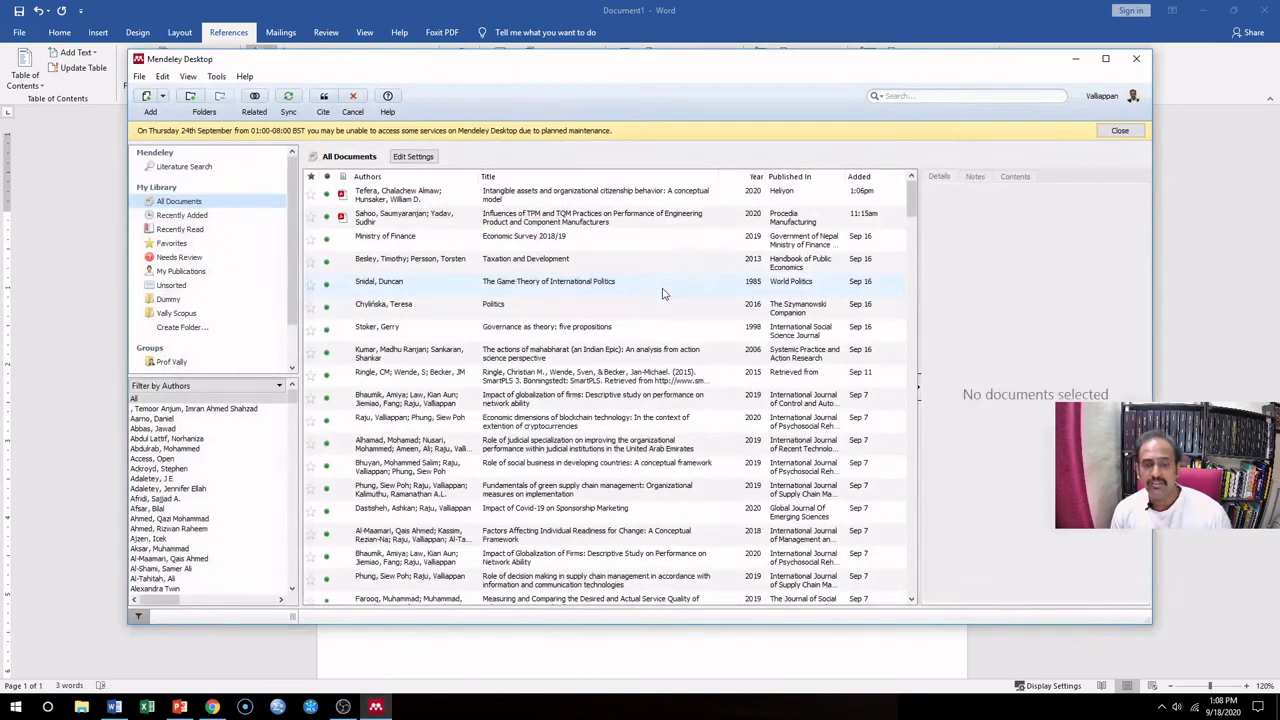
{"action": "left_click", "coordinate": [517, 200]}
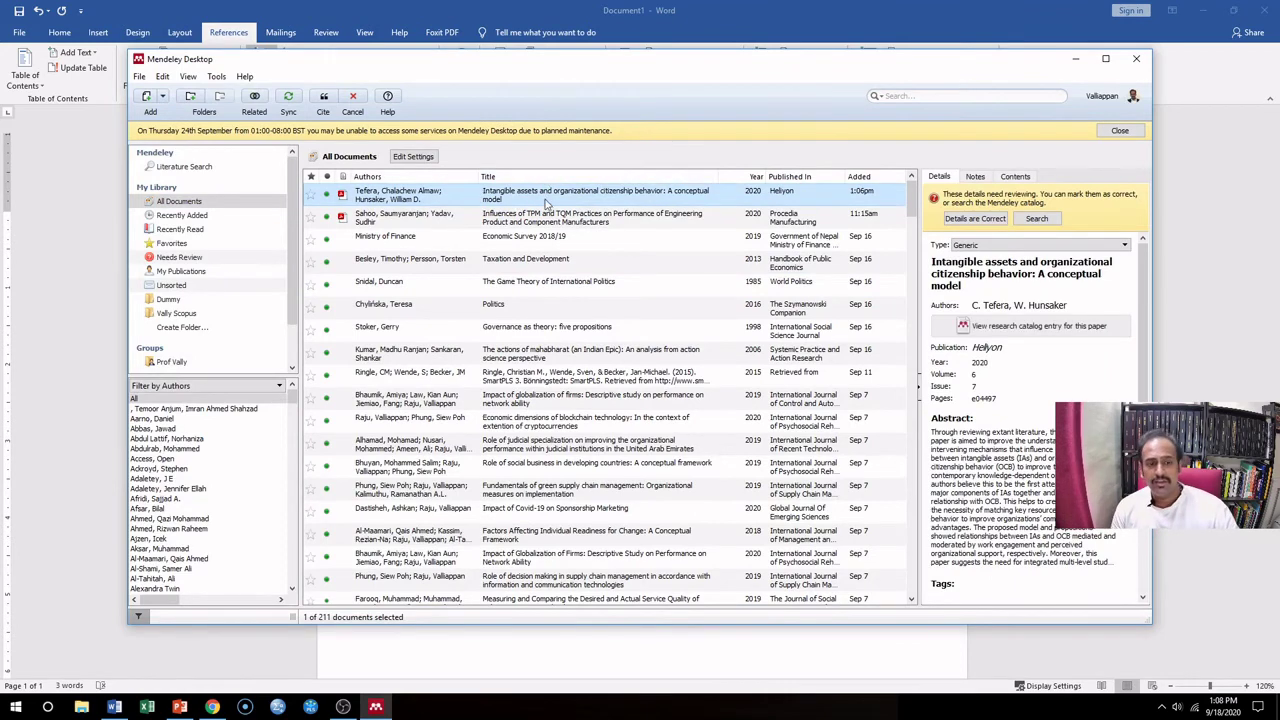
{"action": "left_click", "coordinate": [321, 97]}
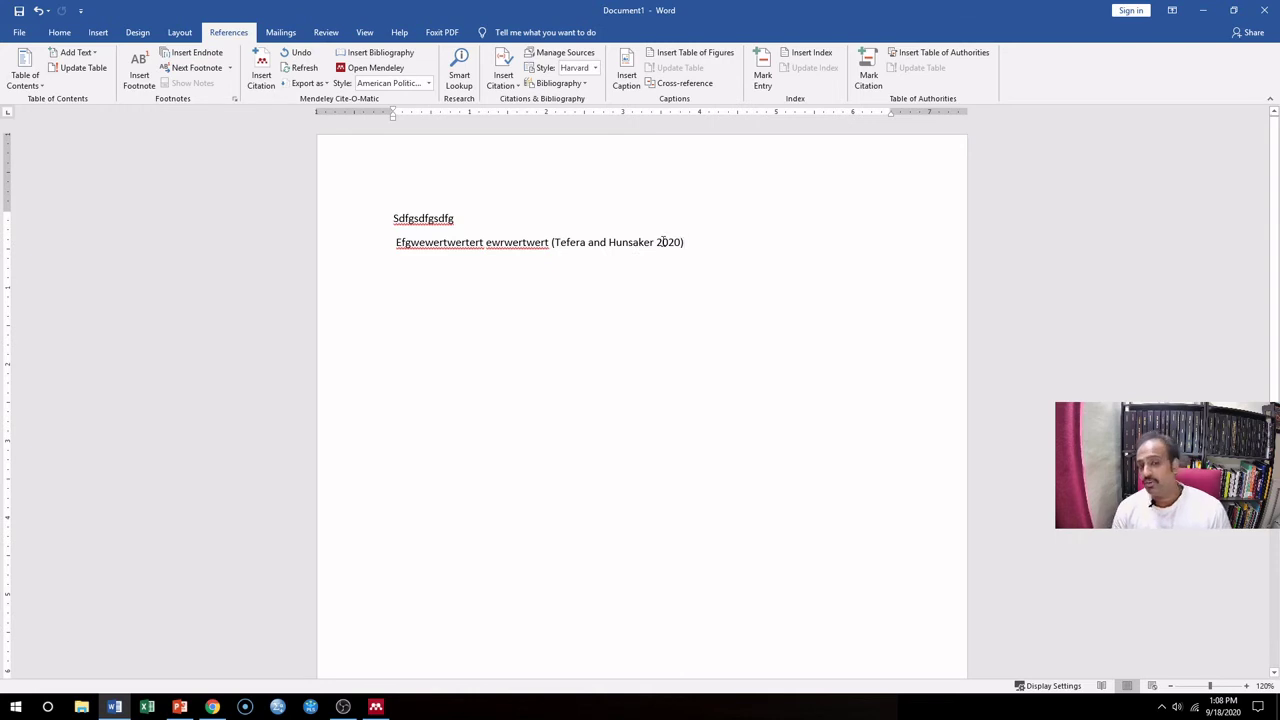
- Set the Mendeley citation style to American Psychological Association 7th edition, comparing it with American Sociological Association 6th edition
{"action": "left_click", "coordinate": [427, 86]}
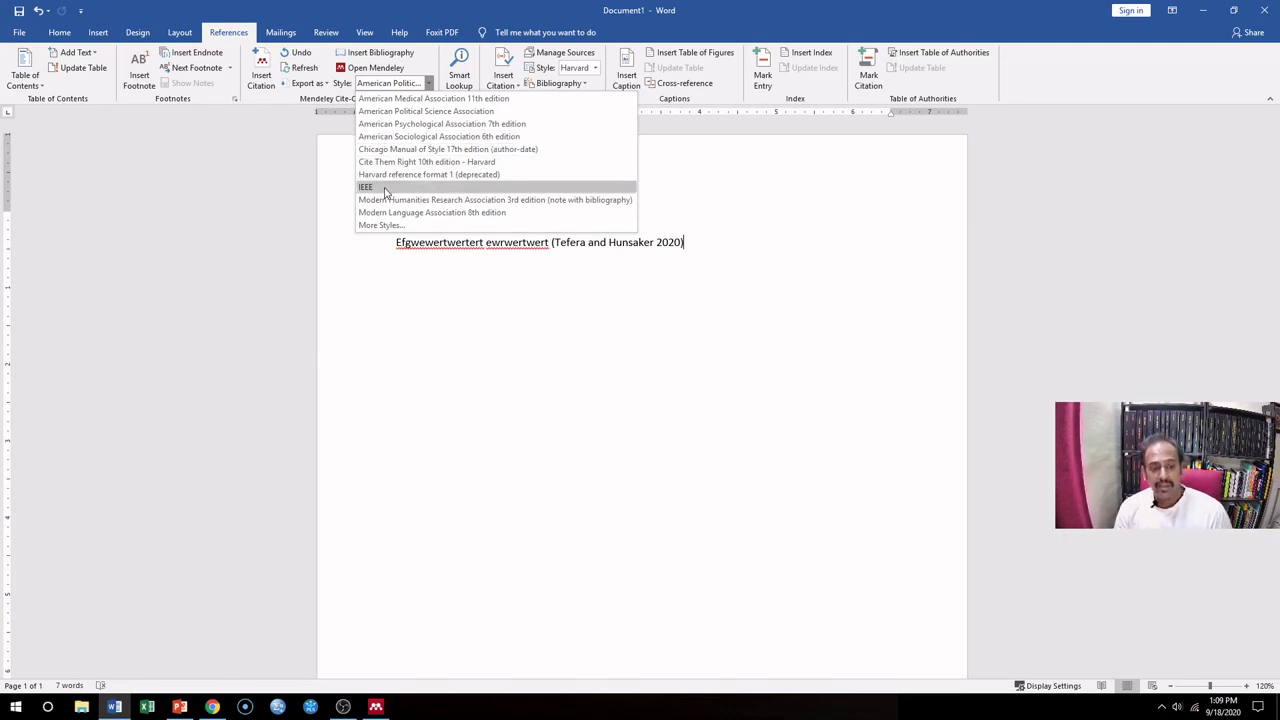
{"action": "left_click", "coordinate": [436, 125]}
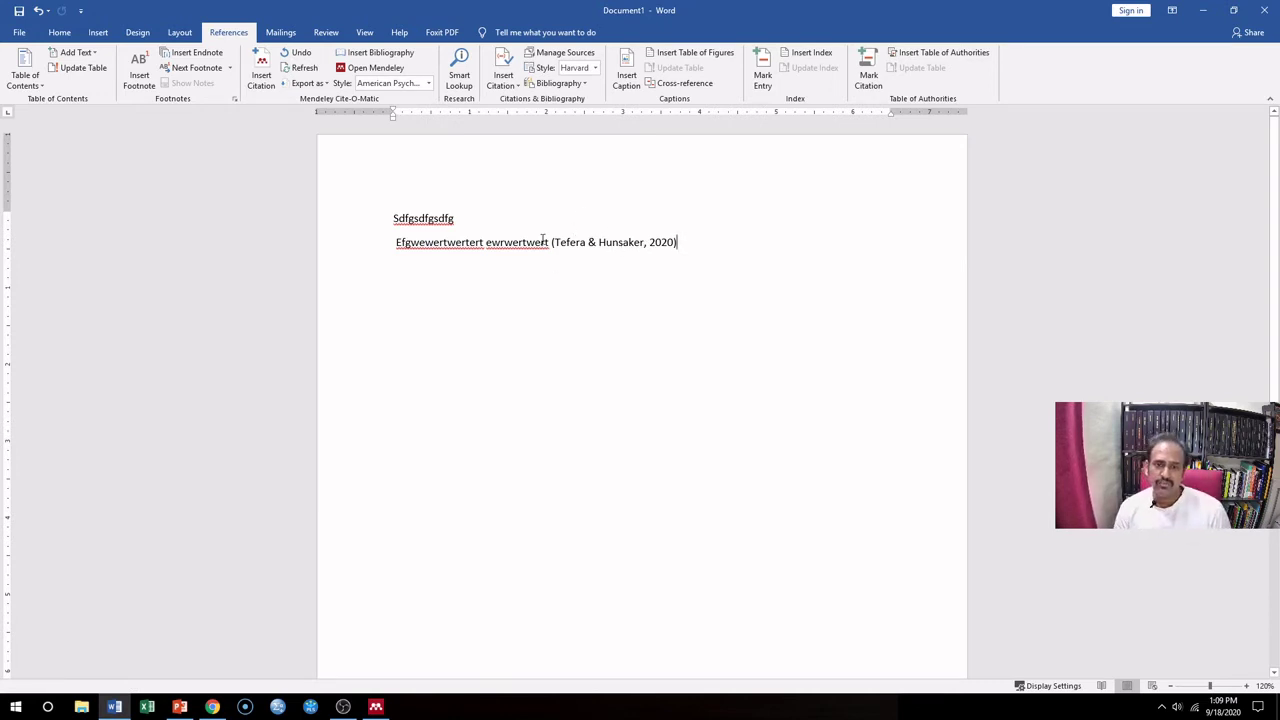
{"action": "left_click", "coordinate": [428, 83]}
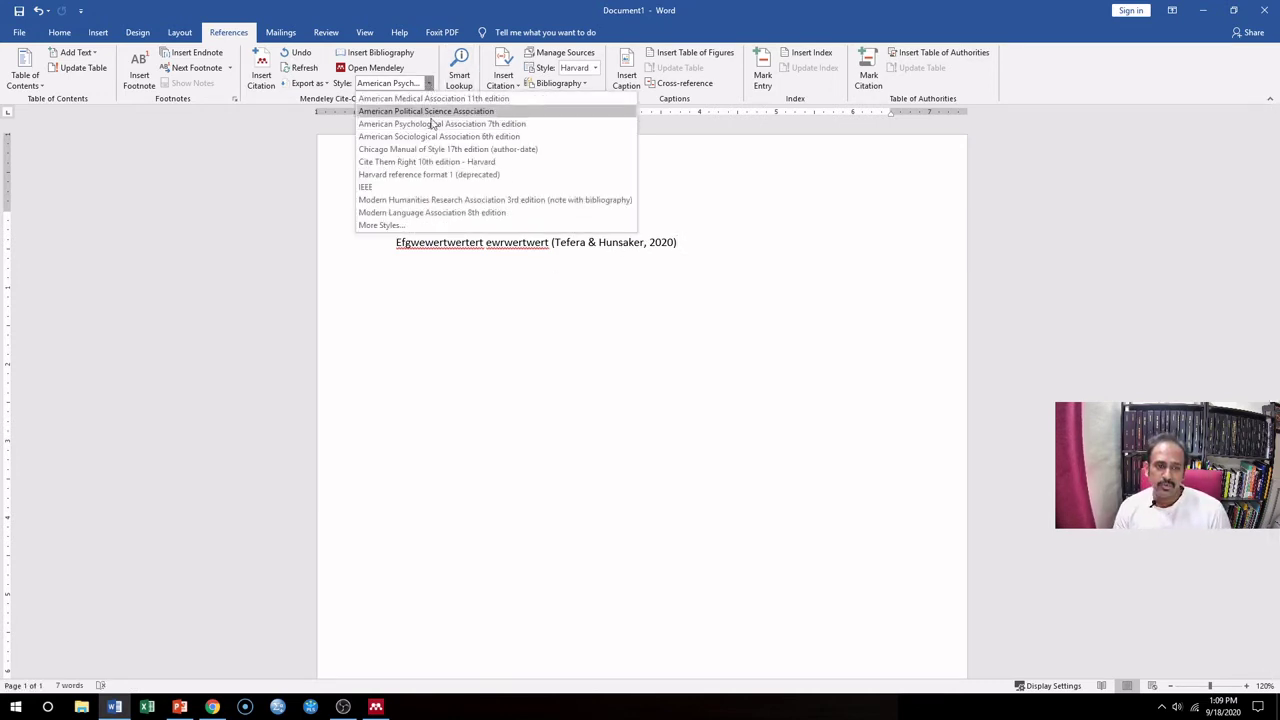
{"action": "left_click", "coordinate": [432, 136]}
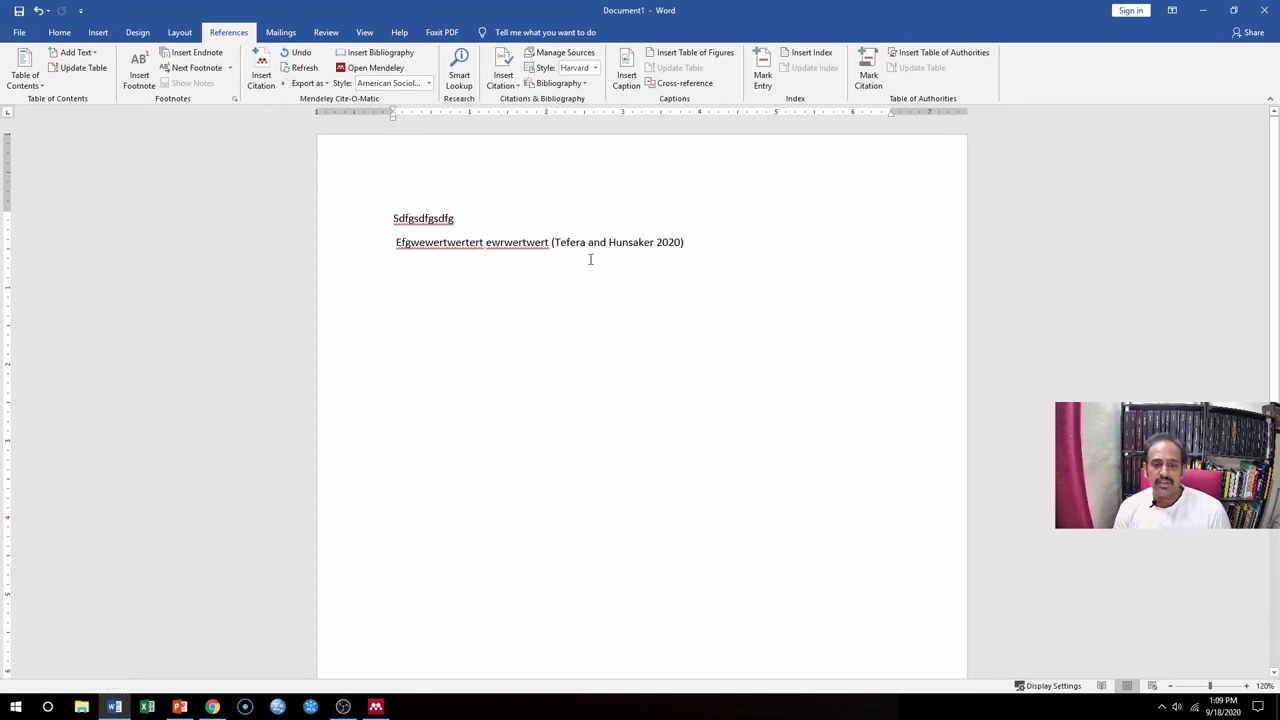
{"action": "left_click", "coordinate": [428, 83]}
{"action": "left_click", "coordinate": [440, 124]}
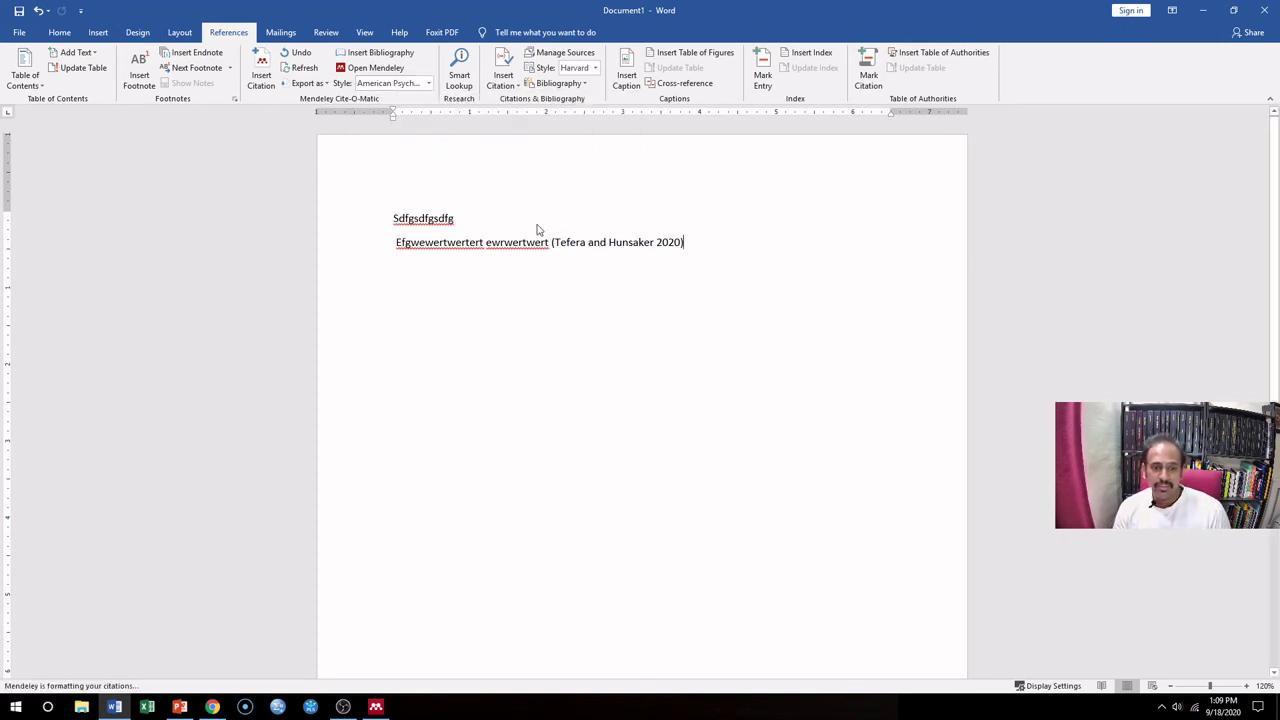
{"action": "left_click", "coordinate": [596, 243]}
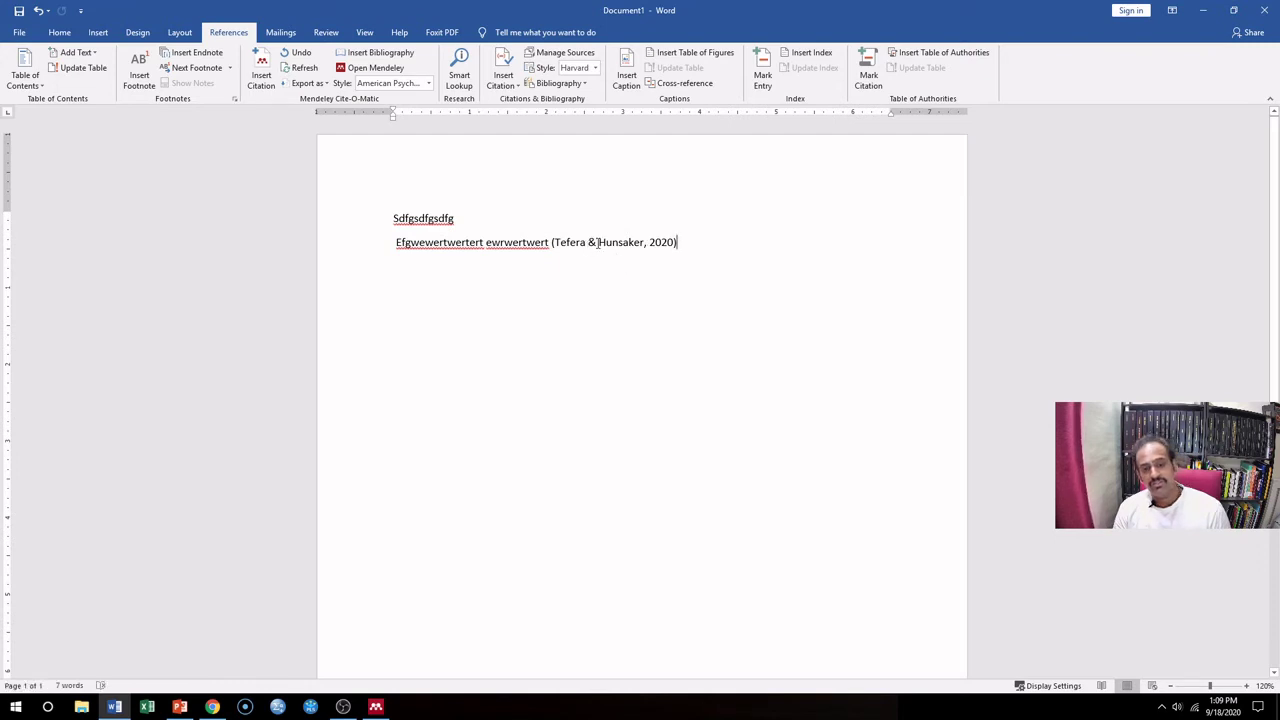
{"action": "left_click", "coordinate": [698, 238]}
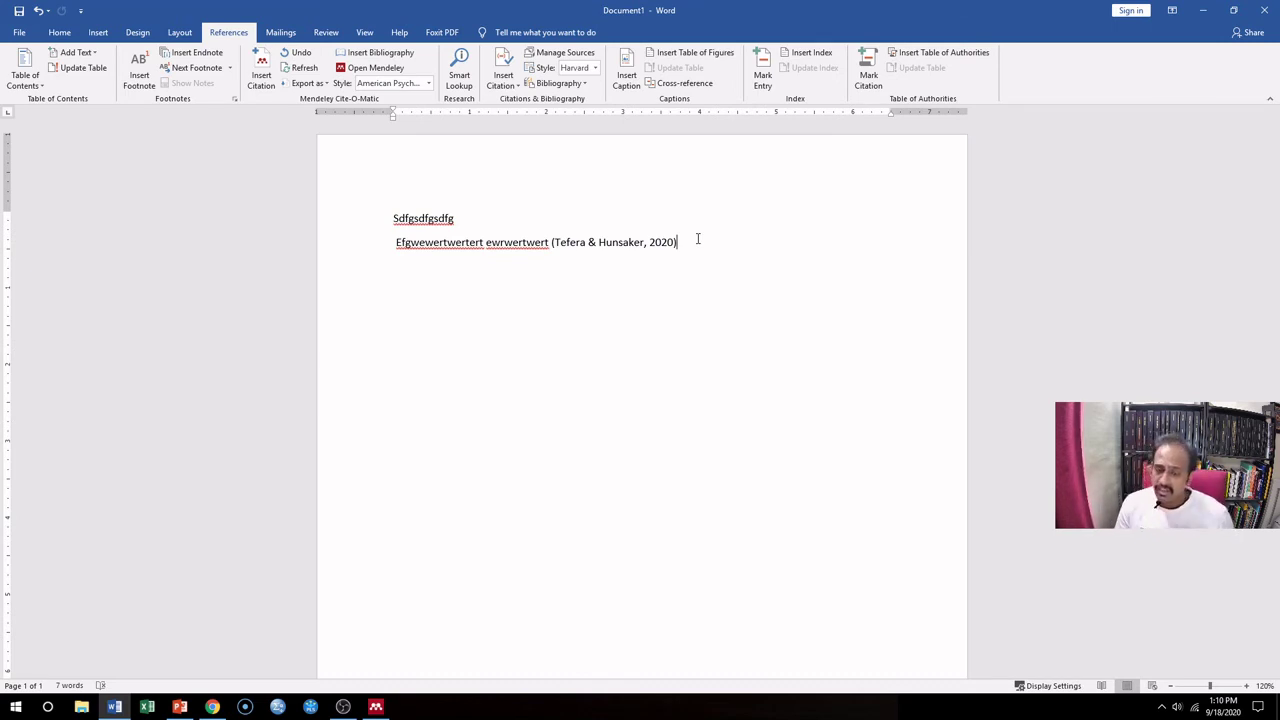
- Try the Harvard reference format 1 (deprecated) style on the citation and return to American Psychological Association 7th edition
{"action": "left_click", "coordinate": [427, 89]}
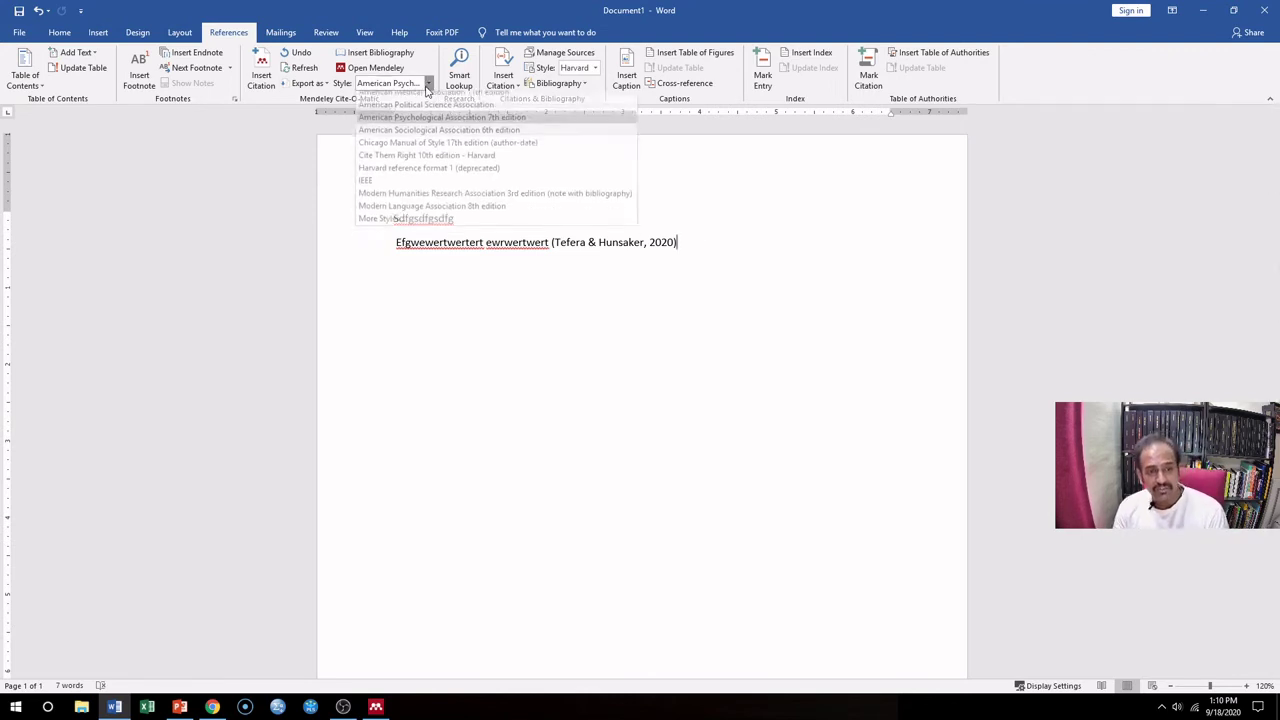
{"action": "left_click", "coordinate": [420, 187]}
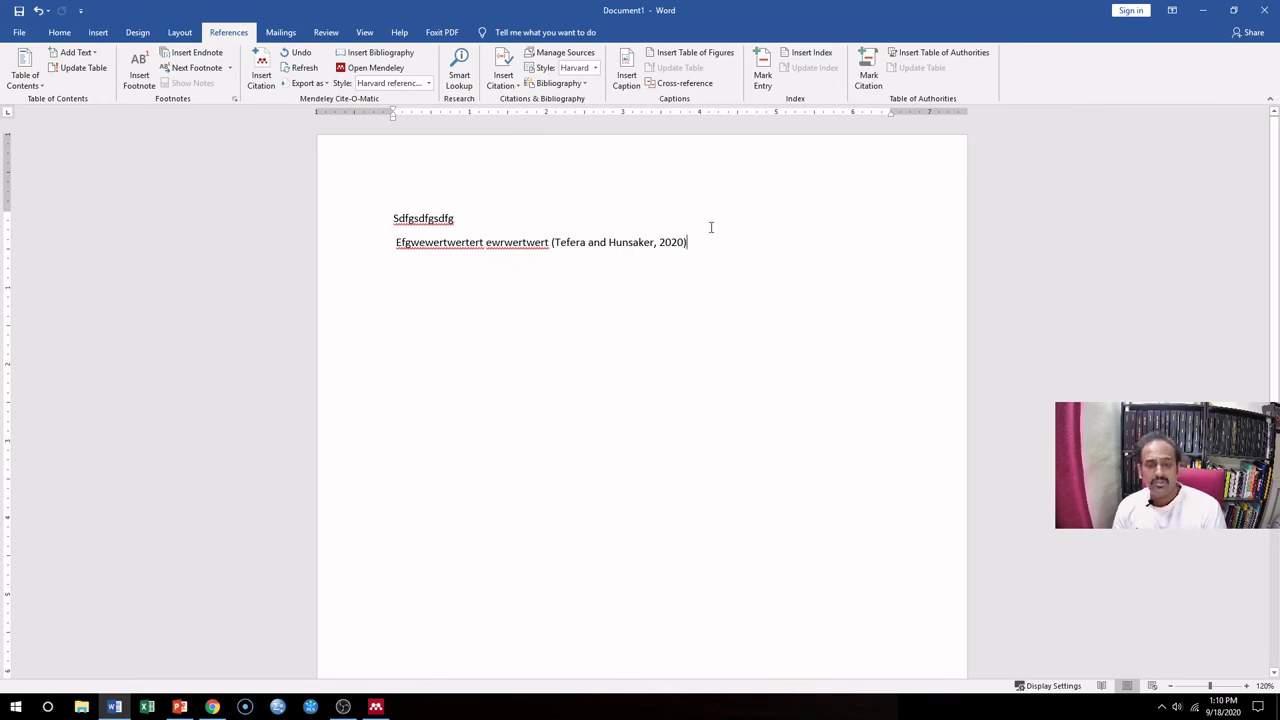
{"action": "left_click", "coordinate": [428, 84]}
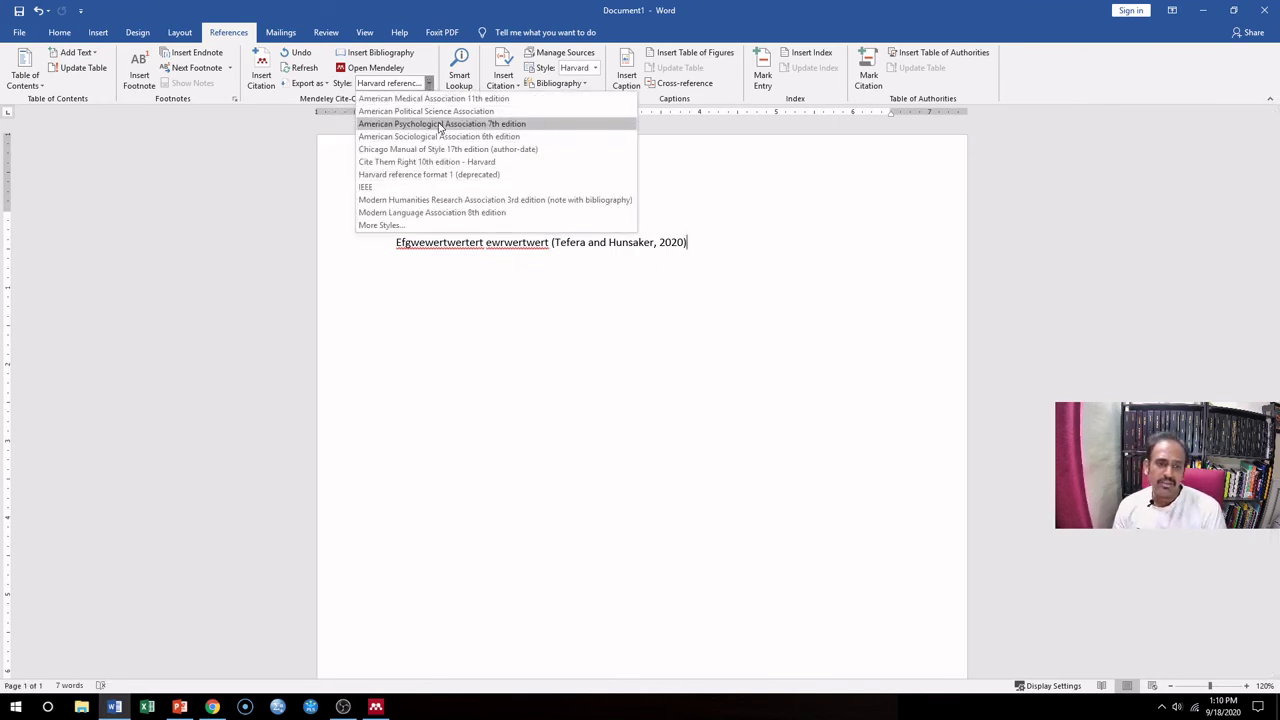
{"action": "key", "text": "Escape"}
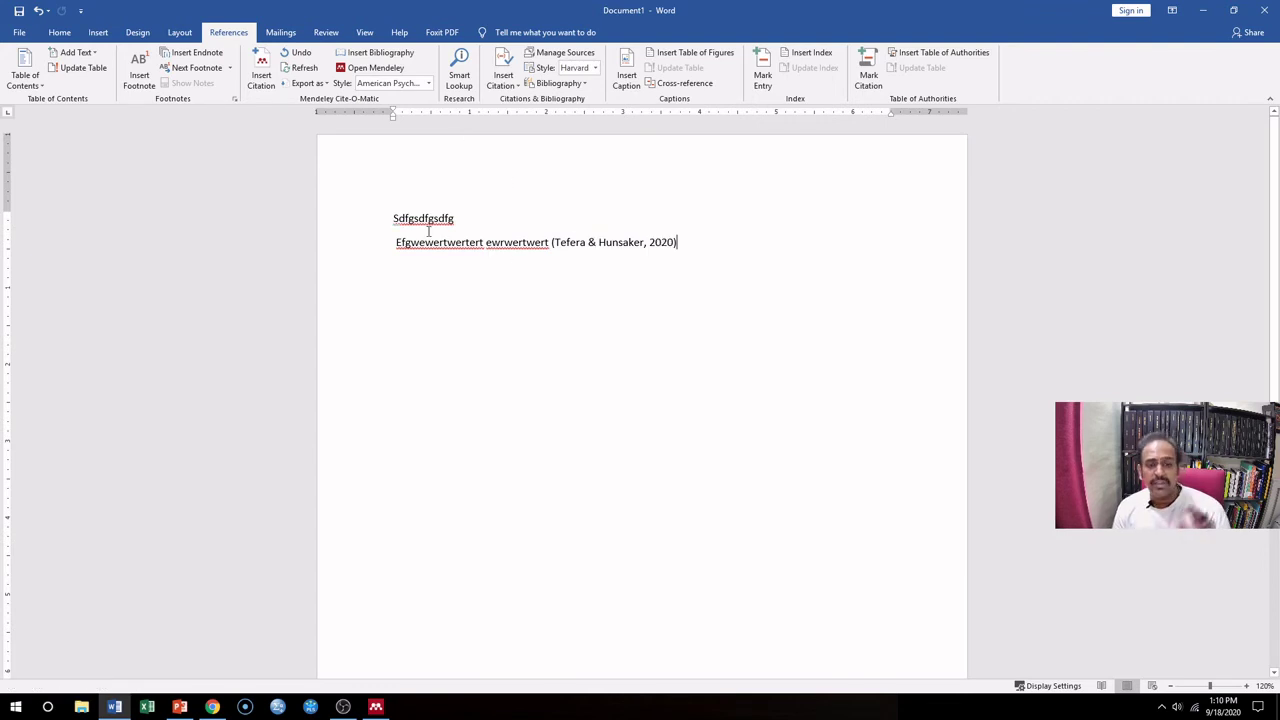
- Add the text "Wsdfasdfqsdf" after the citation and cite "Influences of TPM and TQM Practices on Performance of Engineering Product and Component Manufacturers" with Mendeley
{"action": "type", "text": ". Wsdfasdfgsdf"}
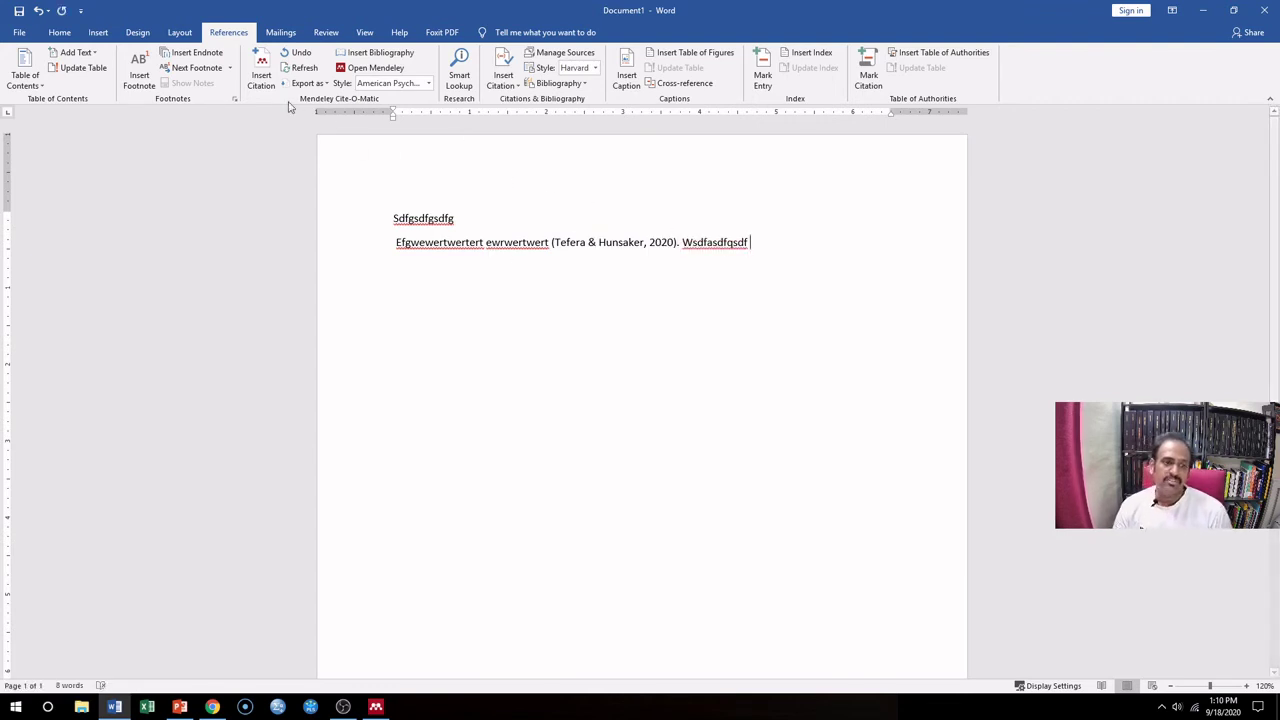
{"action": "left_click", "coordinate": [261, 70]}
{"action": "left_click", "coordinate": [860, 284]}
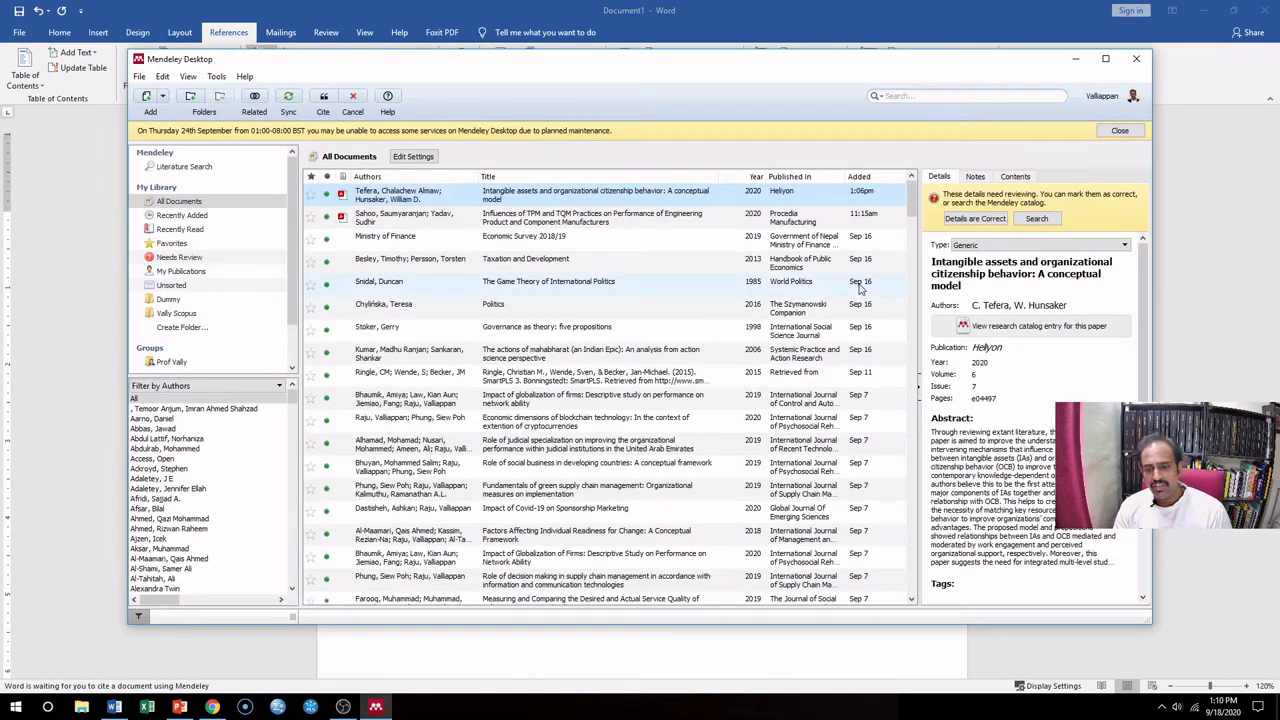
{"action": "left_click", "coordinate": [555, 220]}
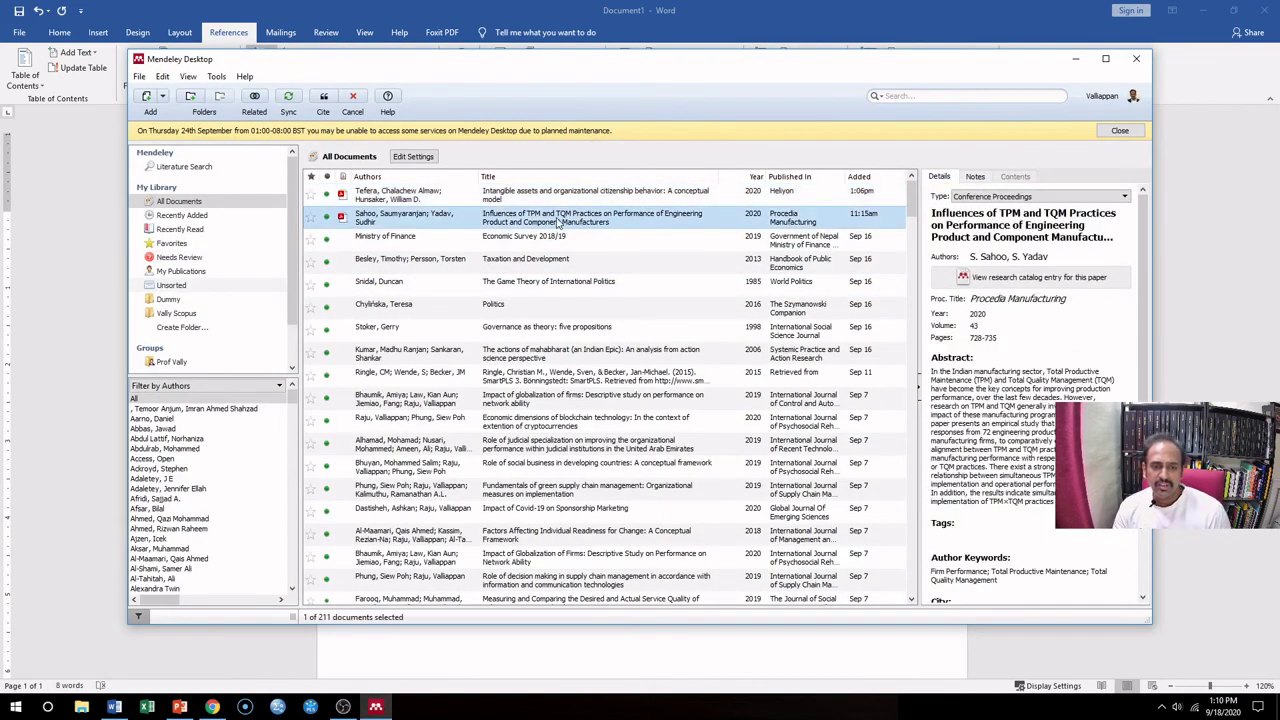
{"action": "left_click", "coordinate": [323, 100]}
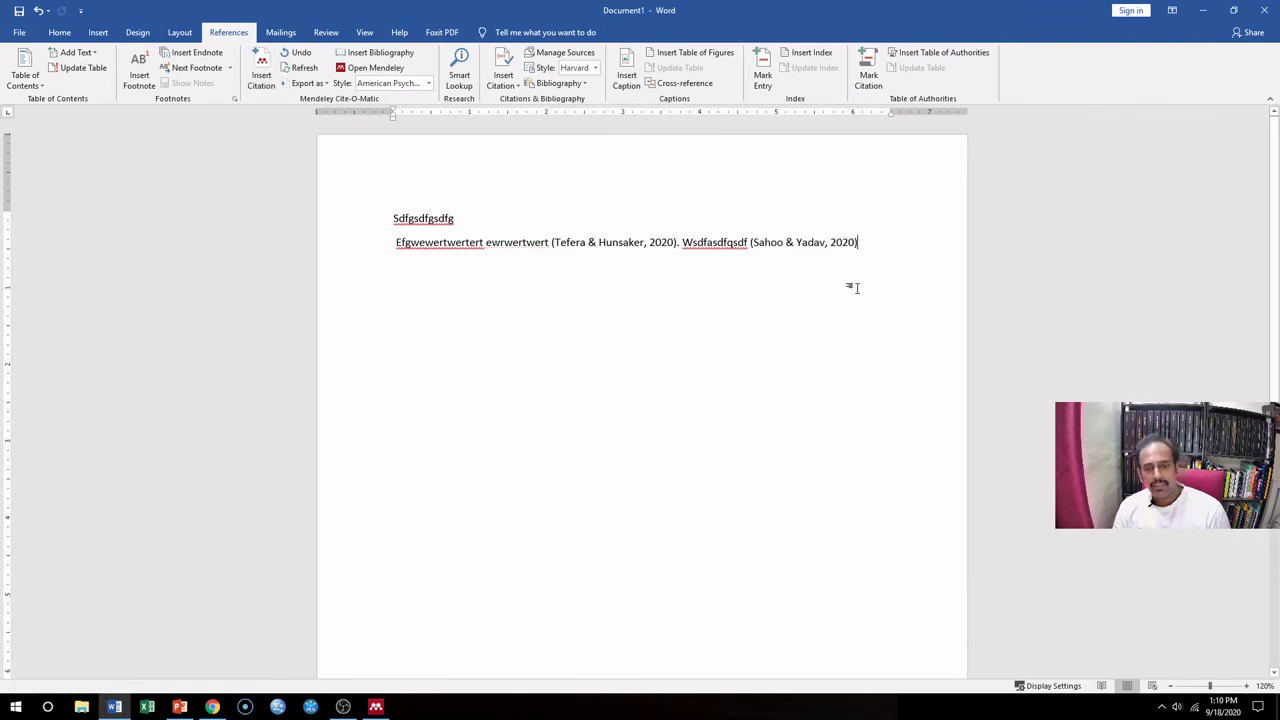
- Add "Afasfqasdfasdf" as another sentence and insert a Mendeley citation of "The actions of mahabharat (an Indian Epic): An analysis from action science perspective"
{"action": "type", "text": "afasfqasdfasdf"}
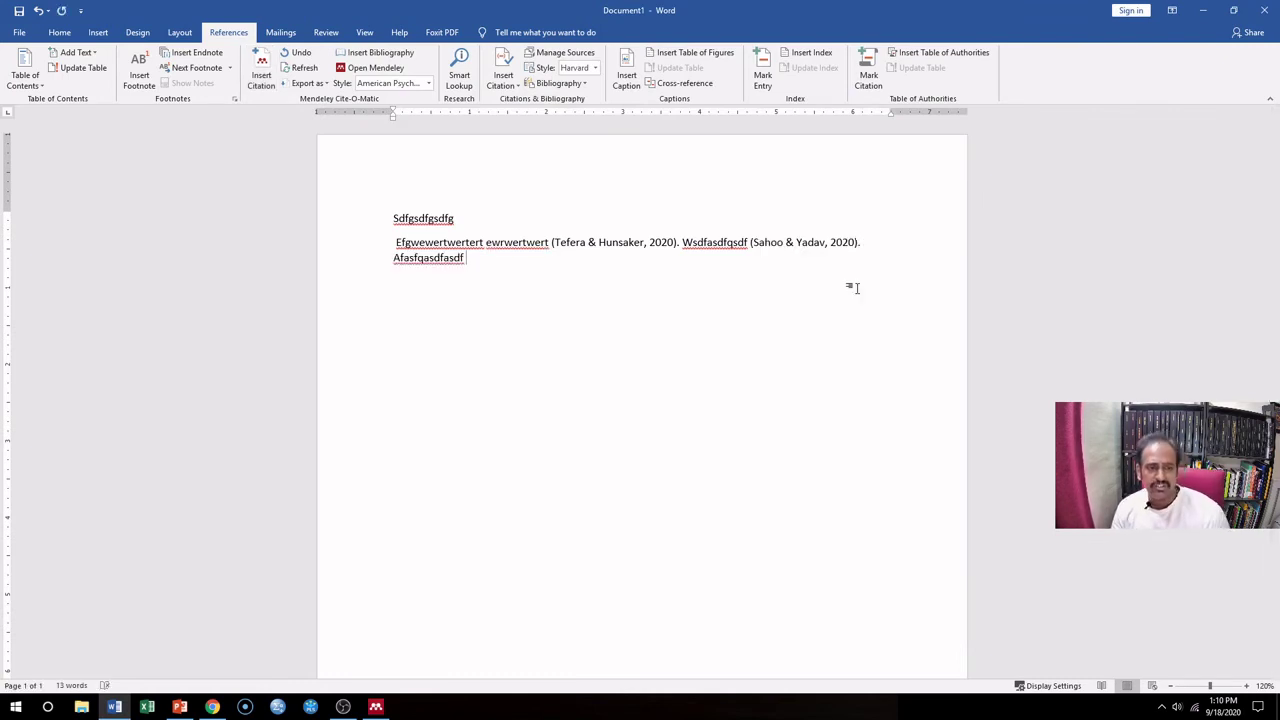
{"action": "left_click", "coordinate": [261, 70]}
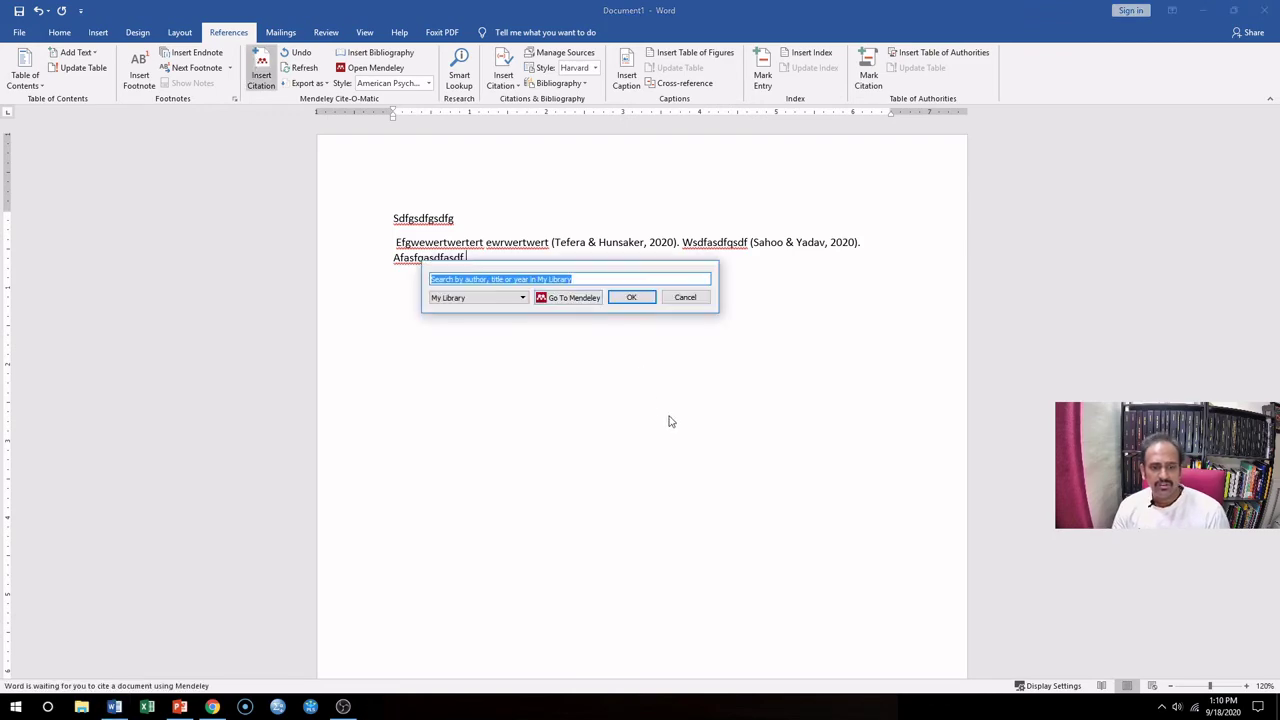
{"action": "left_click", "coordinate": [573, 297]}
{"action": "left_click", "coordinate": [513, 360]}
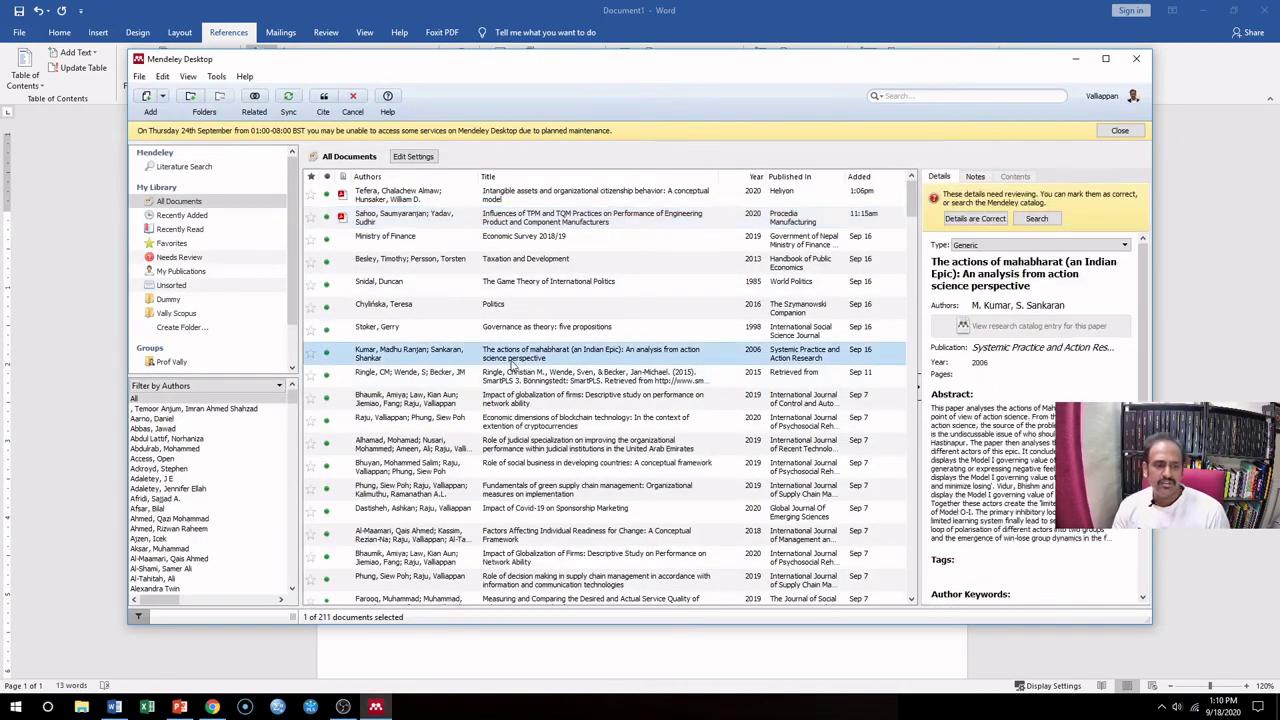
{"action": "left_click", "coordinate": [324, 100]}
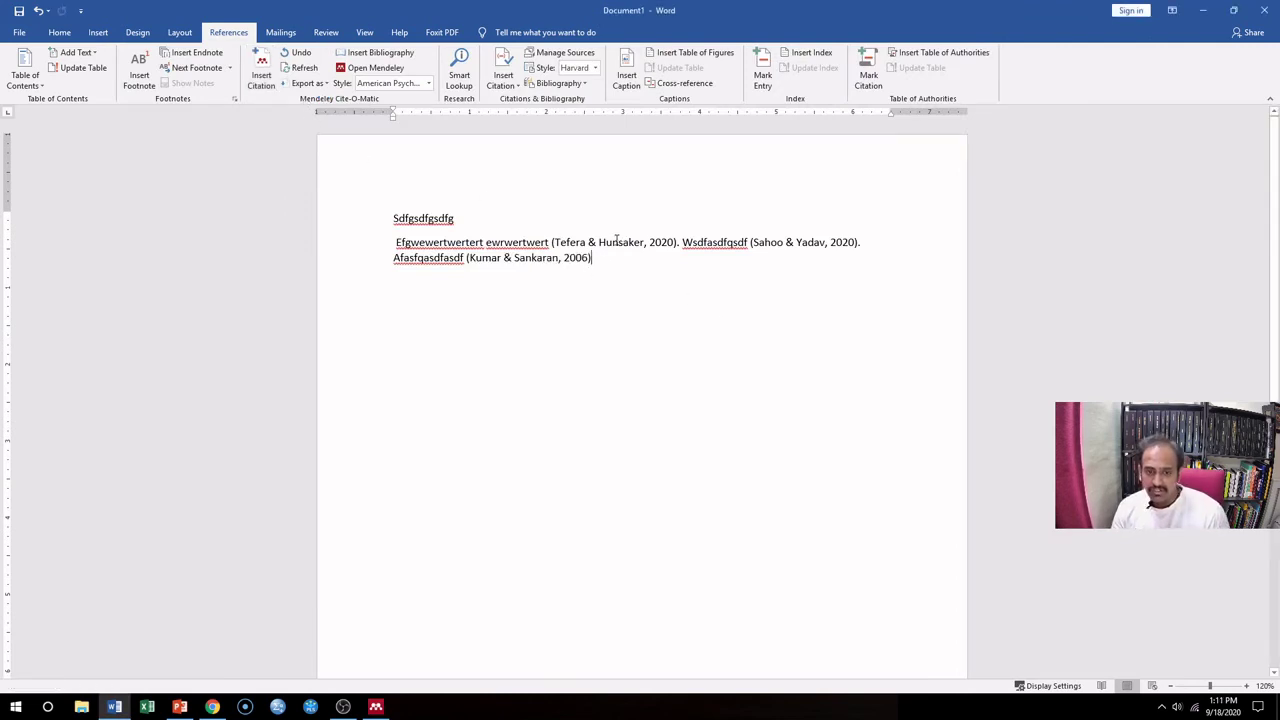
- Add a separate line below the cited paragraph reading "Sadfasdf", a plain-text author-year citation dated 2020, and "sdfdf"
{"action": "left_click", "coordinate": [620, 240]}
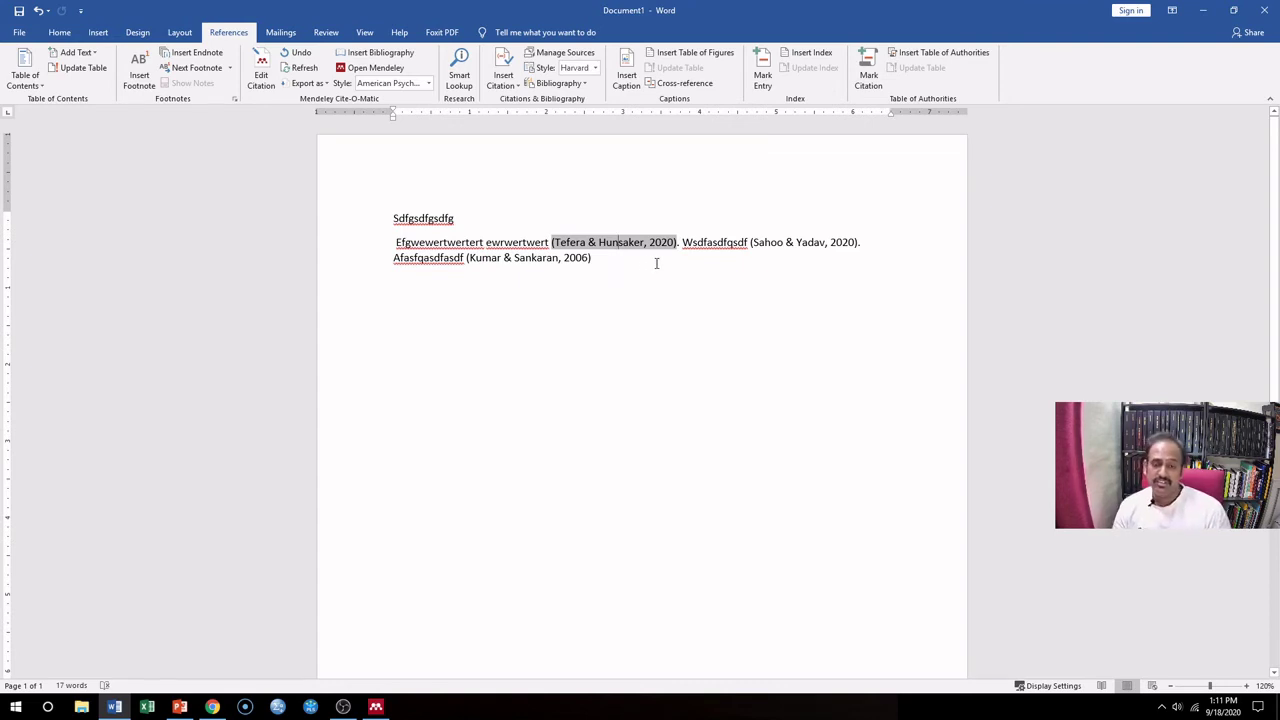
{"action": "left_click", "coordinate": [581, 354]}
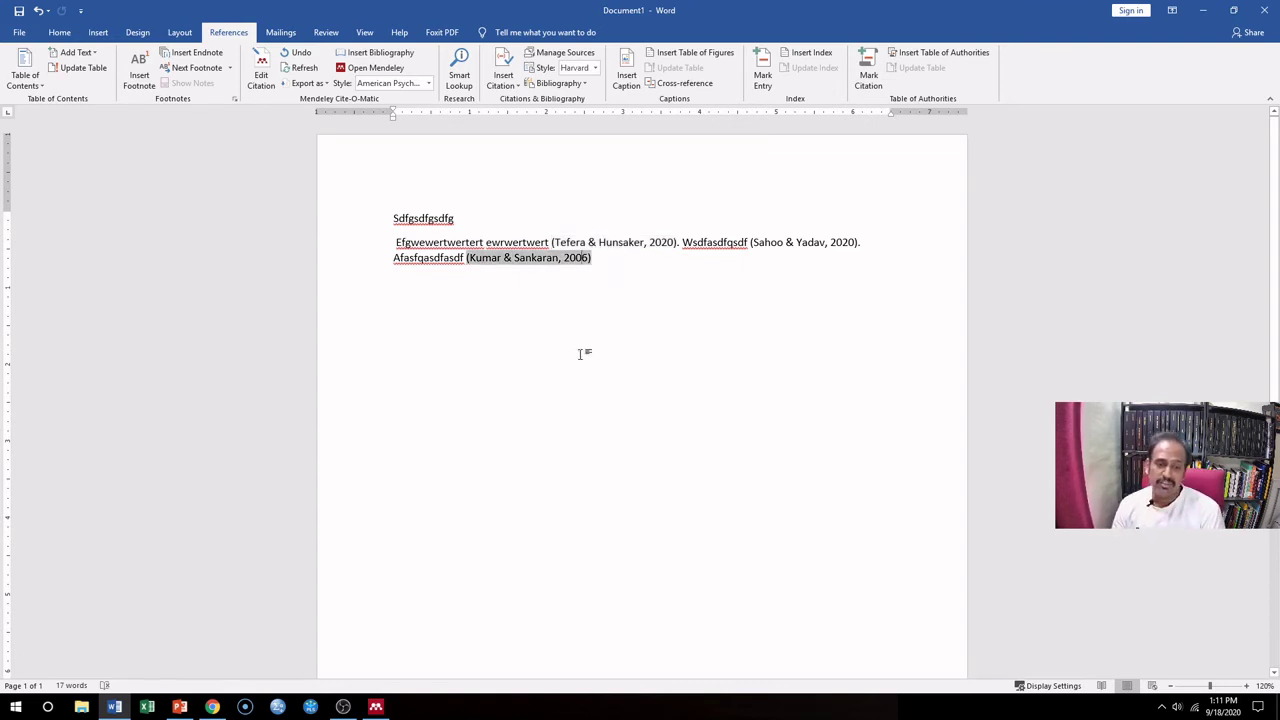
{"action": "key", "text": "Right"}
{"action": "key", "text": "Return"}
{"action": "key", "text": "Return"}
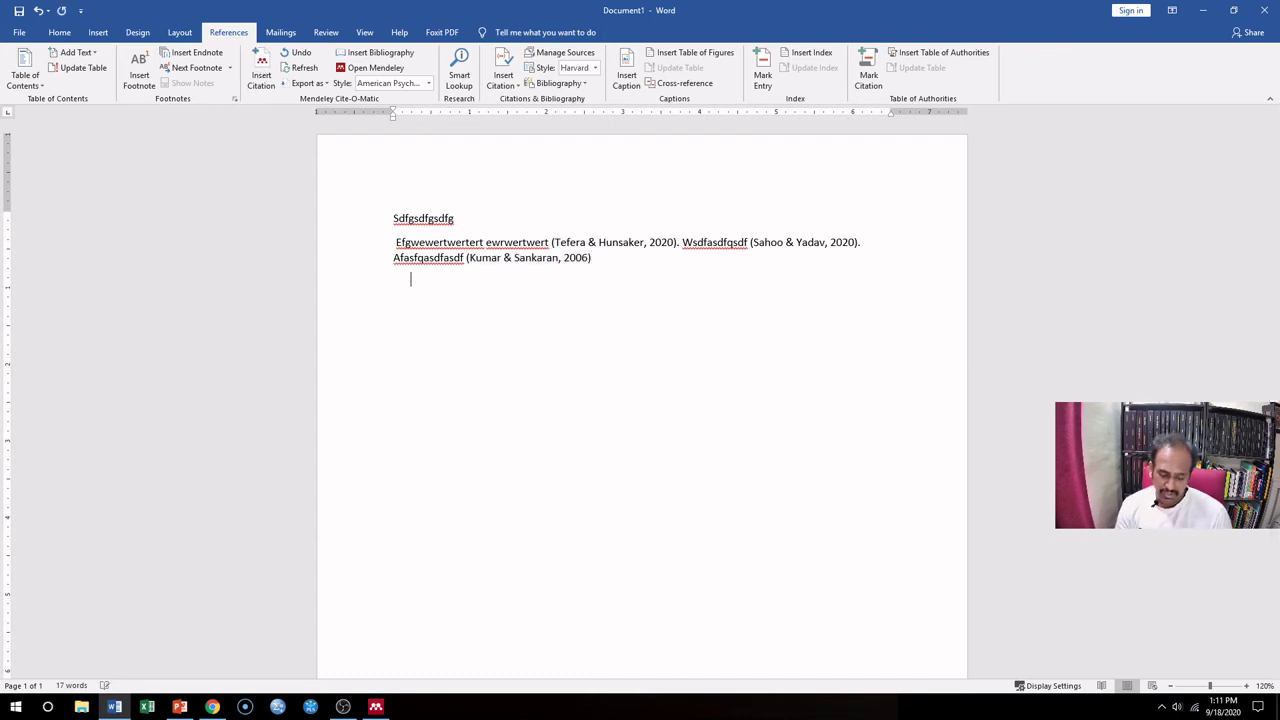
{"action": "type", "text": "Sadfasdf ("}
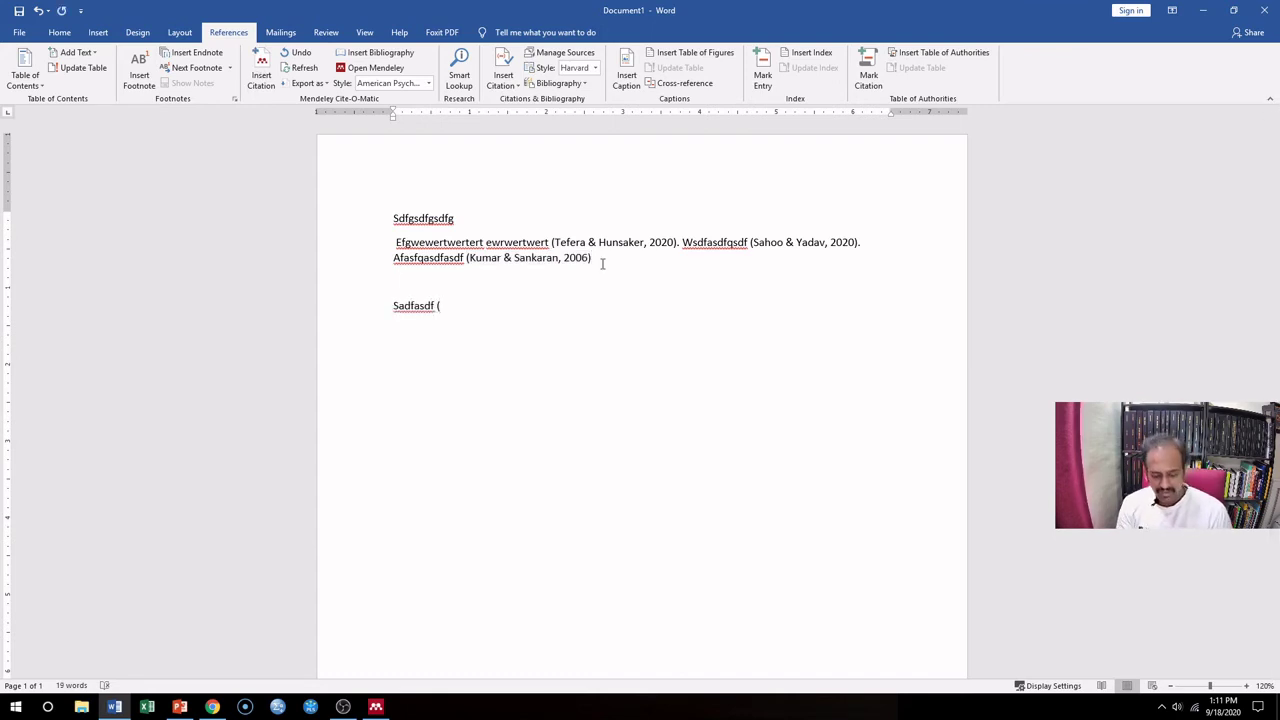
{"action": "type", "text": "Peter"}
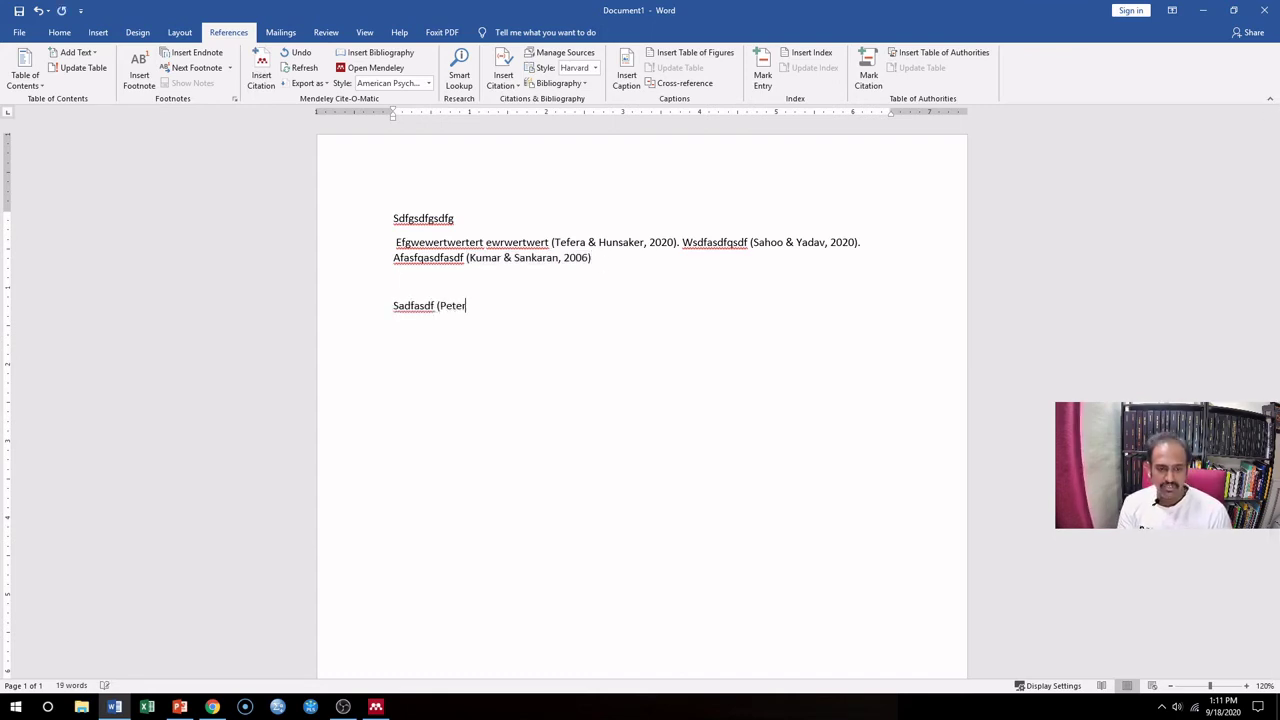
{"action": "type", "text": ", 20"}
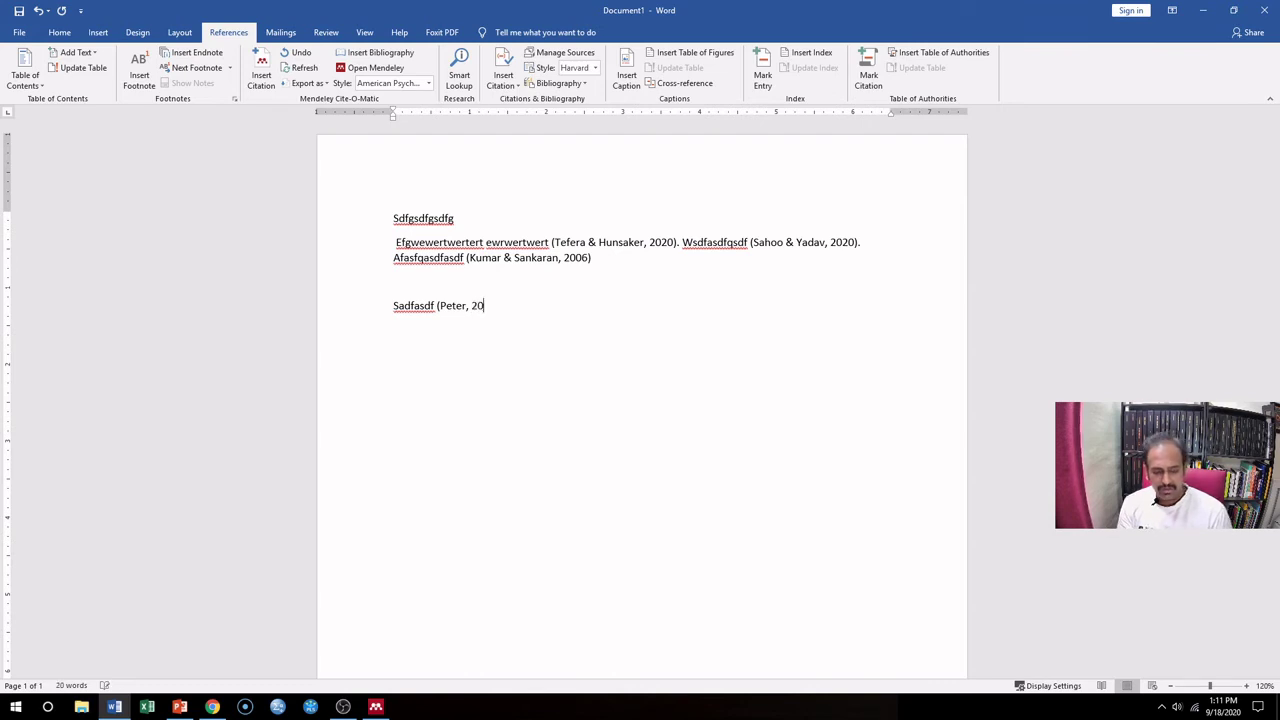
{"action": "type", "text": "20) sdfdf"}
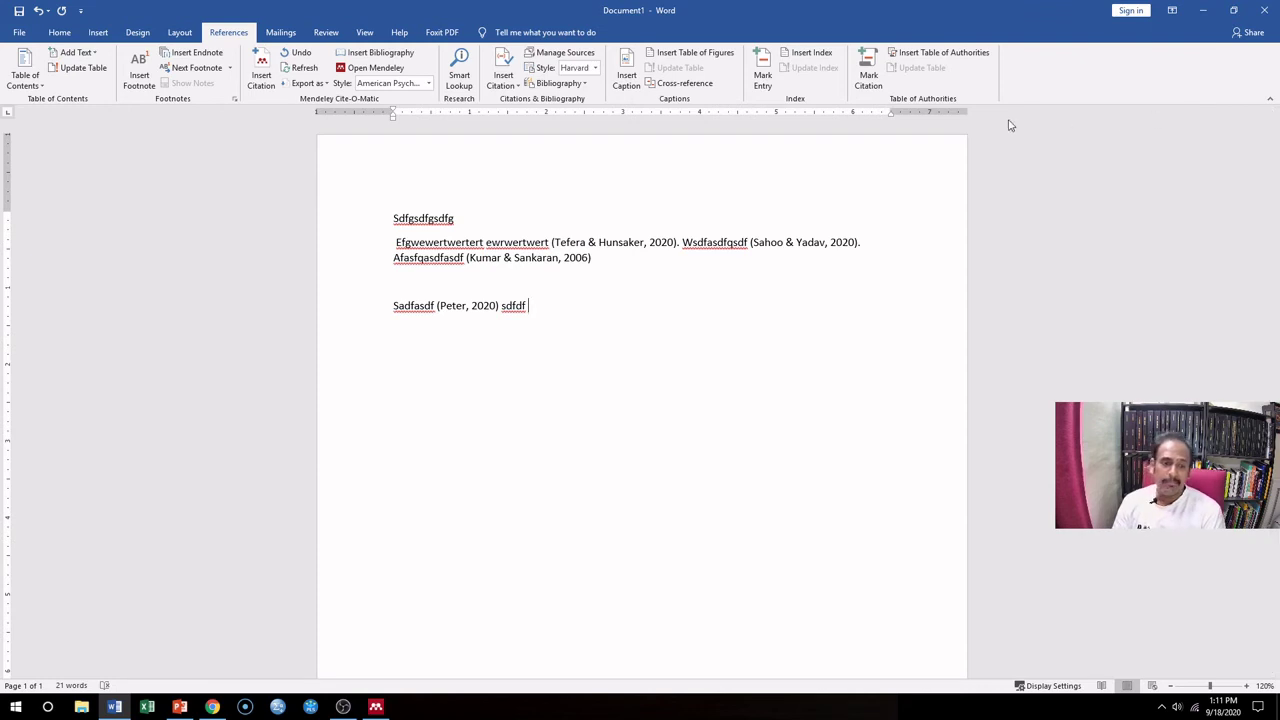
- Compare the plain-text citation with the three Mendeley citation fields and delete the plain-text citation line
{"action": "left_click", "coordinate": [452, 308]}
{"action": "left_click", "coordinate": [456, 304]}
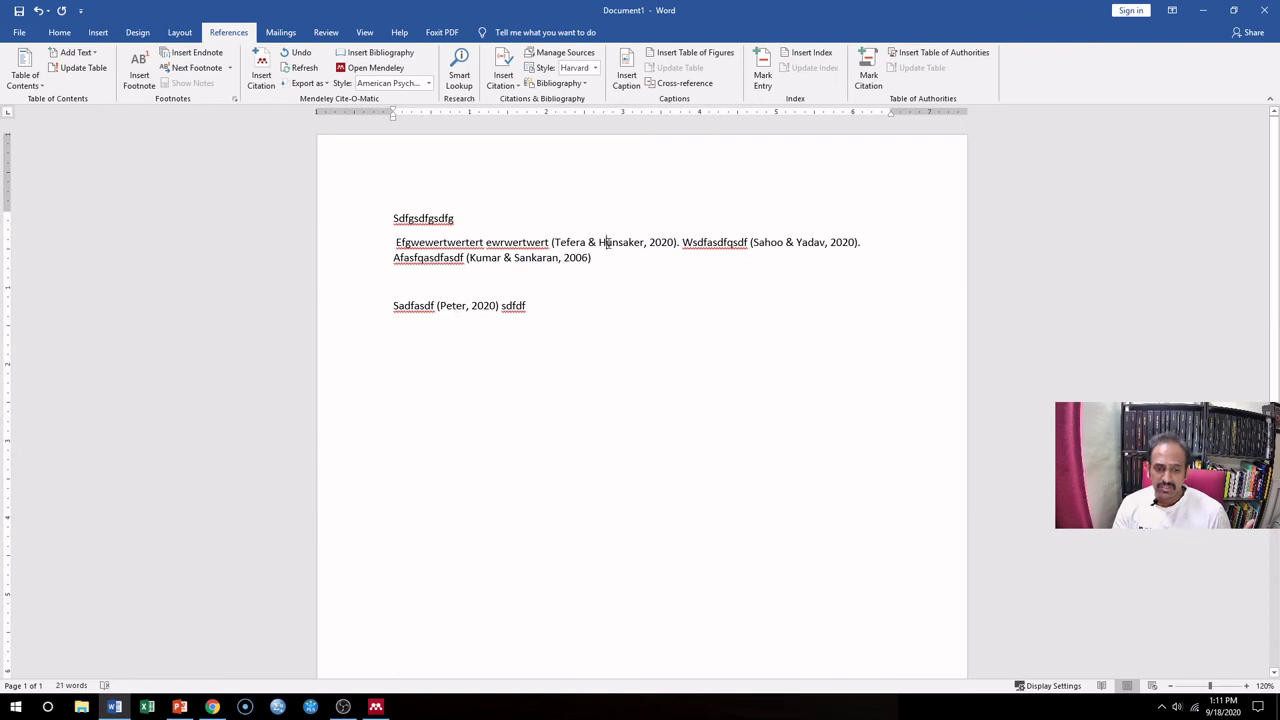
{"action": "left_click", "coordinate": [605, 242]}
{"action": "left_click", "coordinate": [773, 242]}
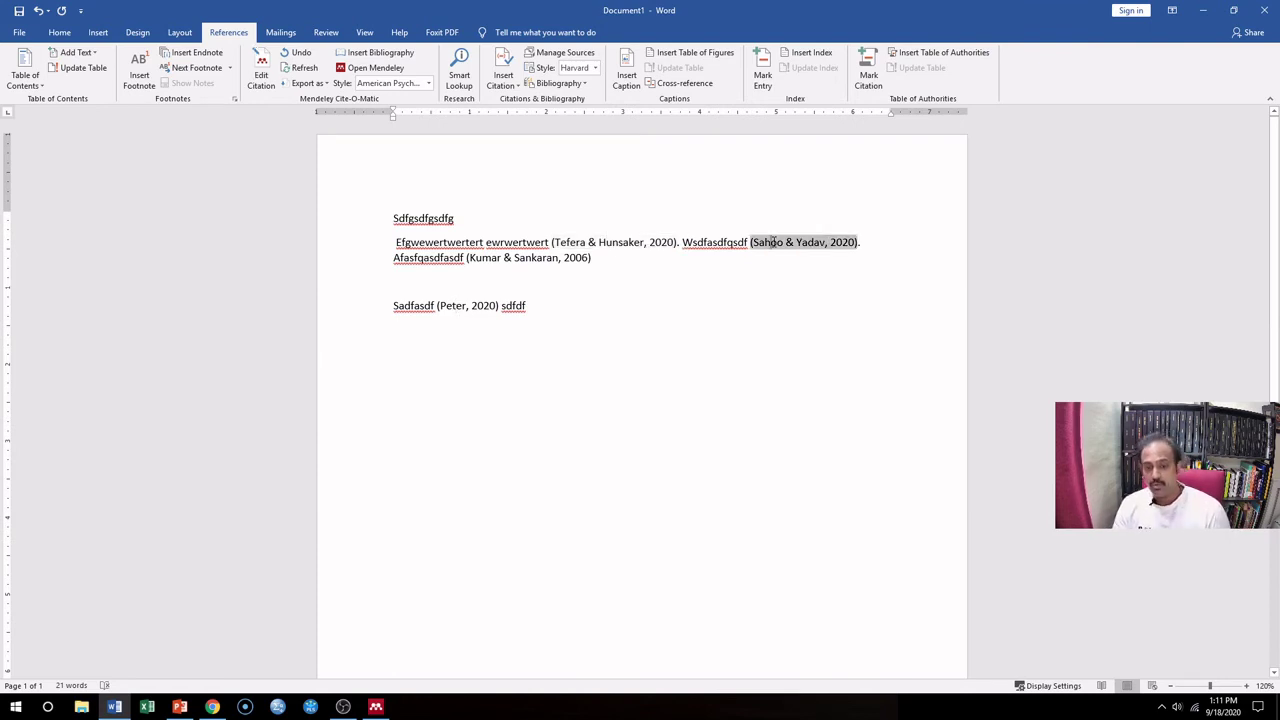
{"action": "left_click", "coordinate": [525, 260]}
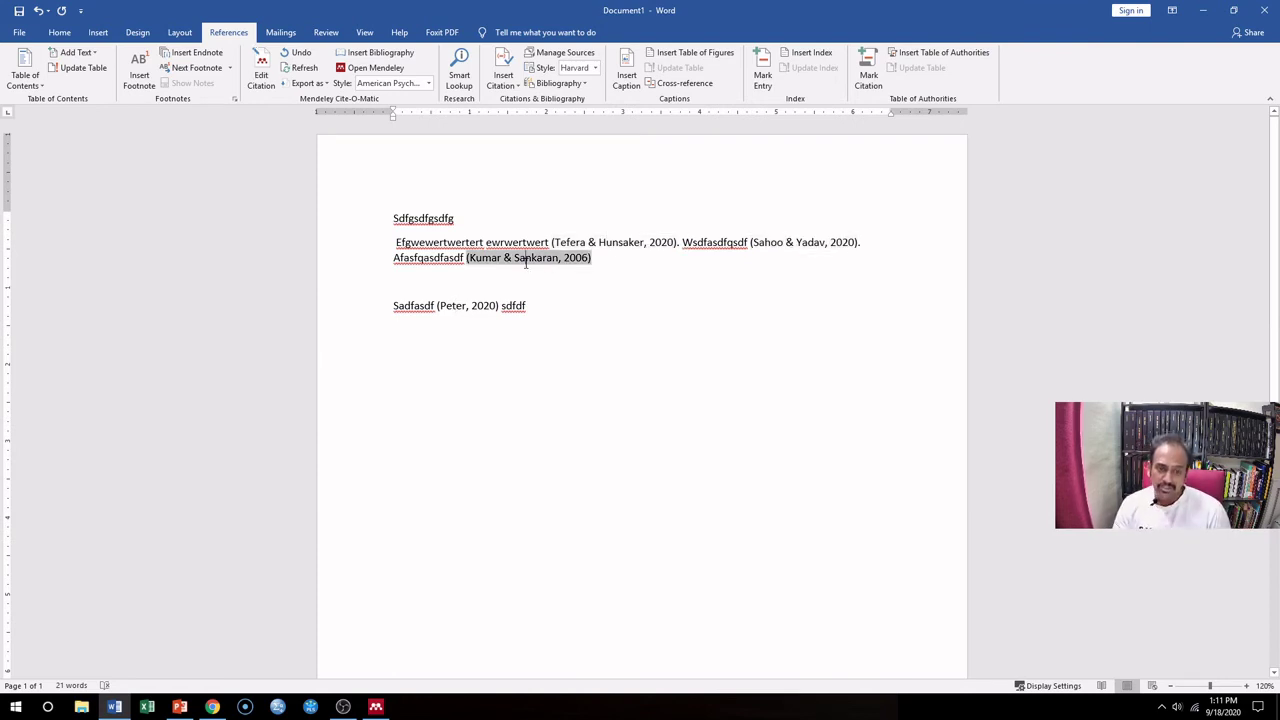
{"action": "left_click", "coordinate": [540, 306]}
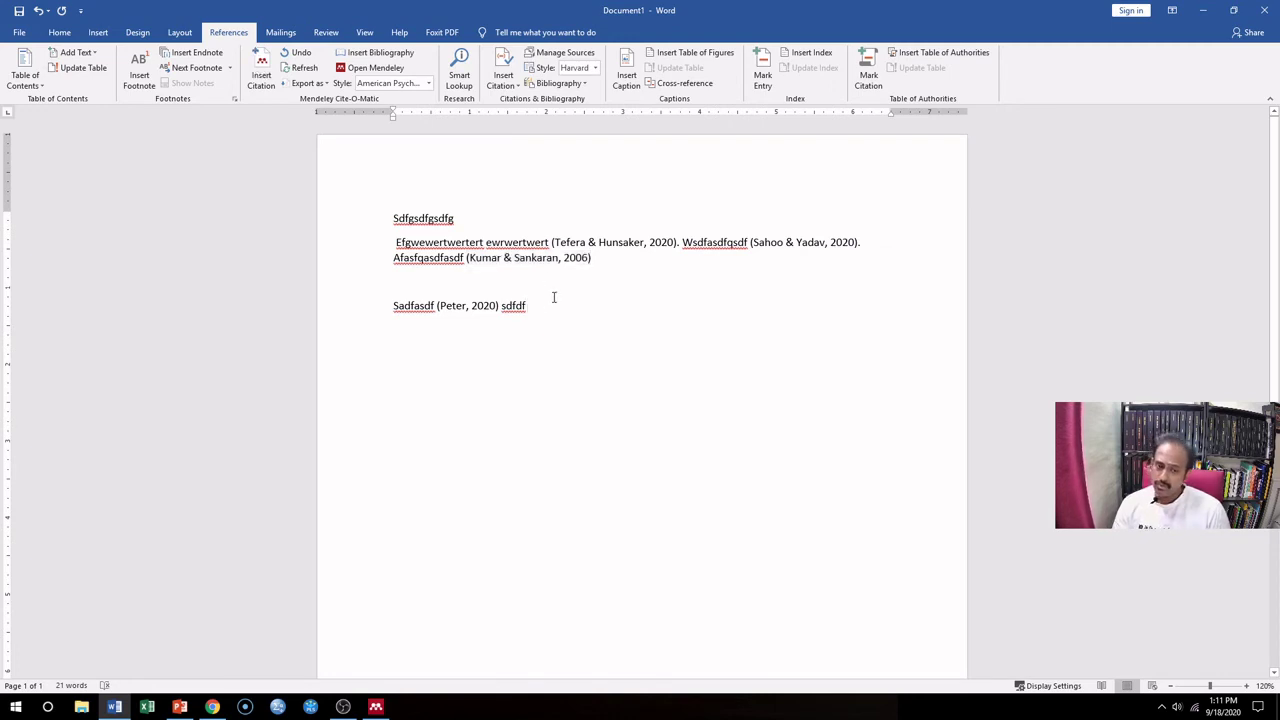
{"action": "left_click", "coordinate": [349, 296]}
{"action": "key", "text": "Delete"}
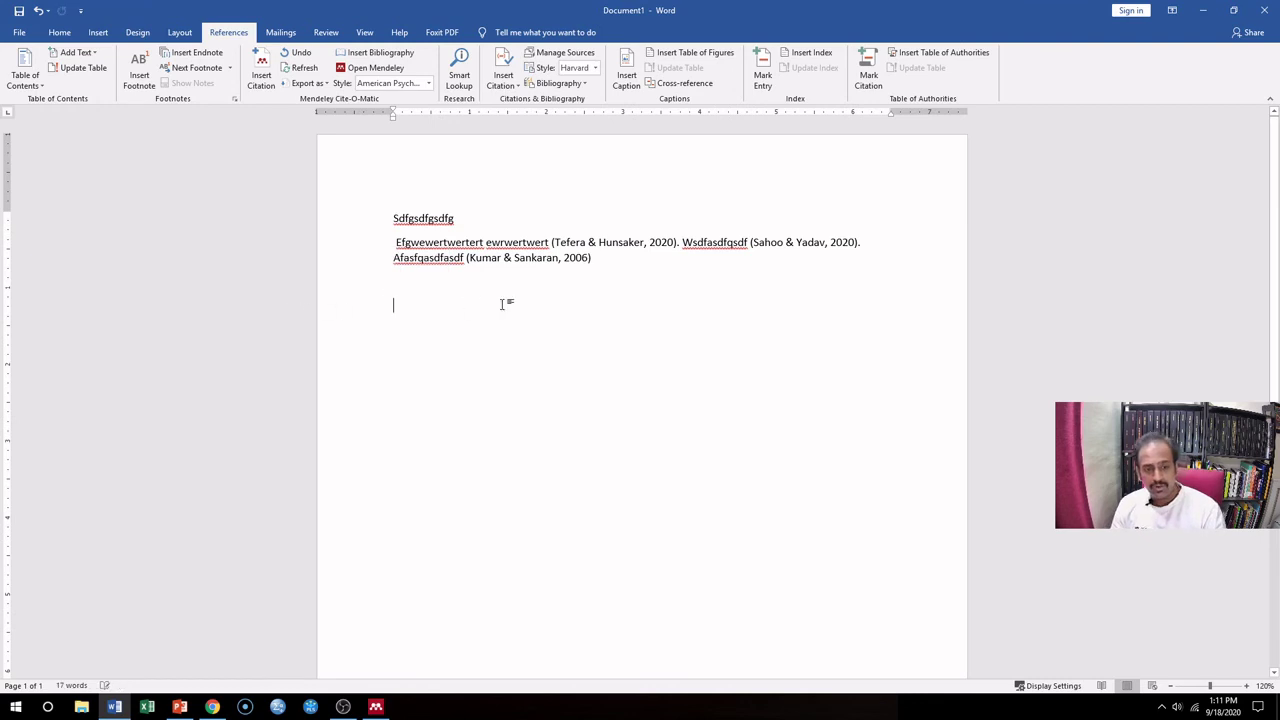
- Replace the first line's placeholder text with the heading "In-text citation" and make it bold
{"action": "left_click", "coordinate": [345, 212]}
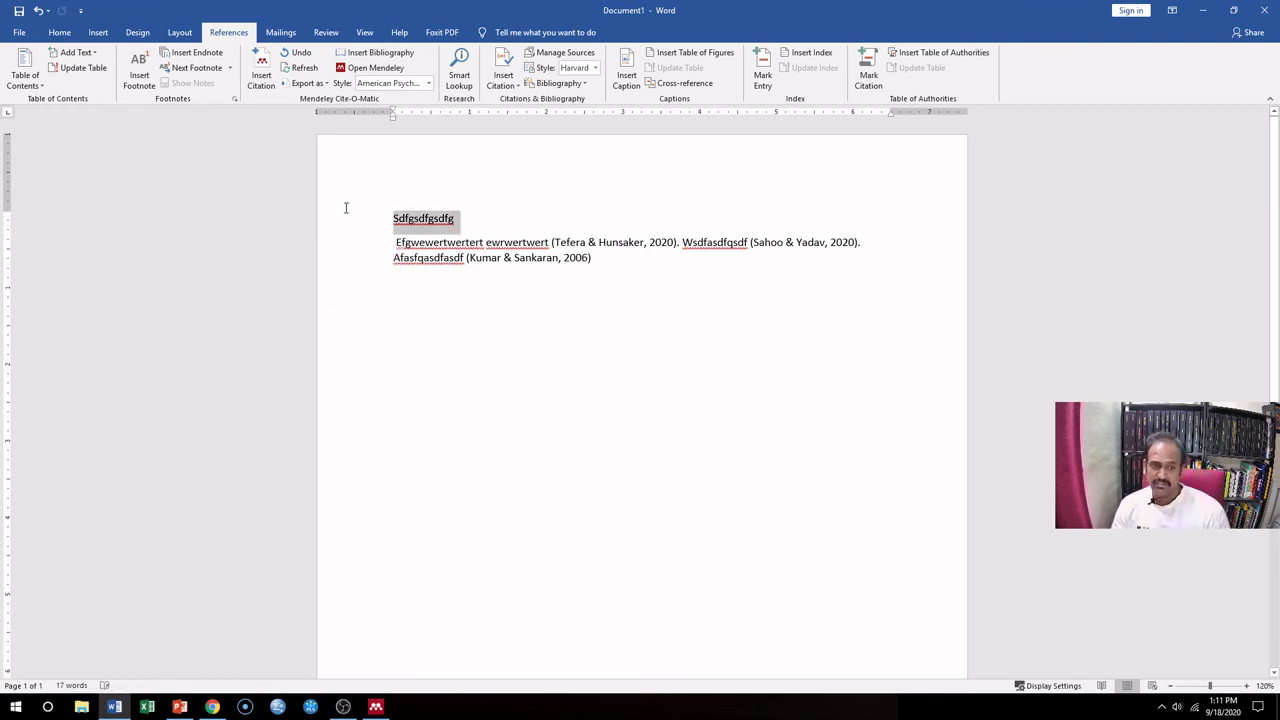
{"action": "type", "text": "Ine"}
{"action": "key", "text": "BackSpace"}
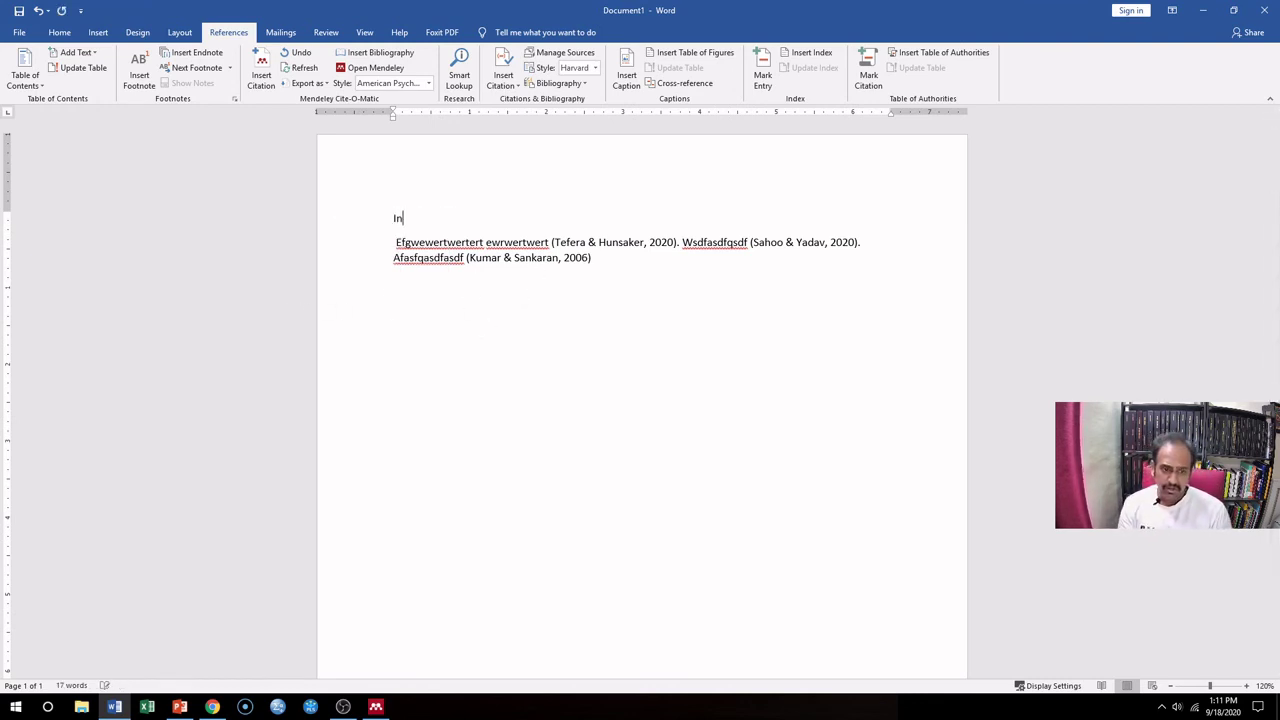
{"action": "type", "text": "-text citation"}
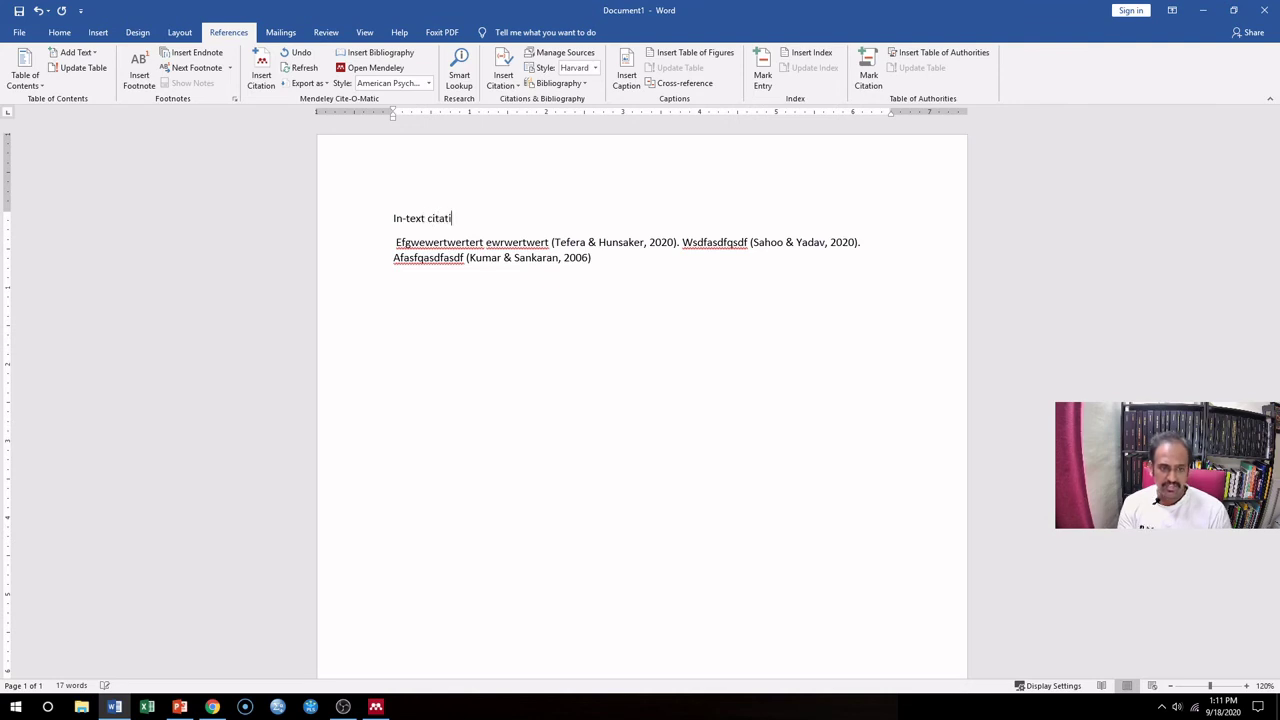
{"action": "key", "text": "ctrl+shift+Left"}
{"action": "key", "text": "ctrl+shift+Left"}
{"action": "key", "text": "ctrl+shift+Left"}
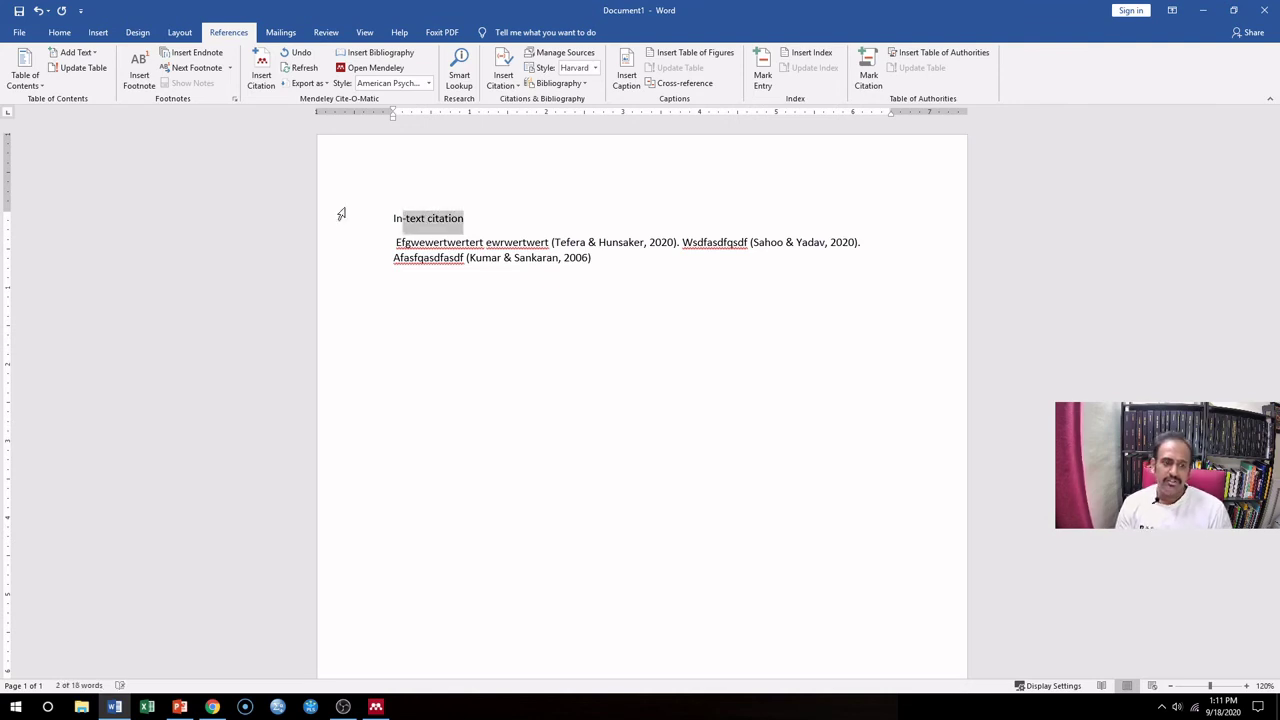
{"action": "left_click", "coordinate": [341, 214]}
{"action": "key", "text": "ctrl+b"}
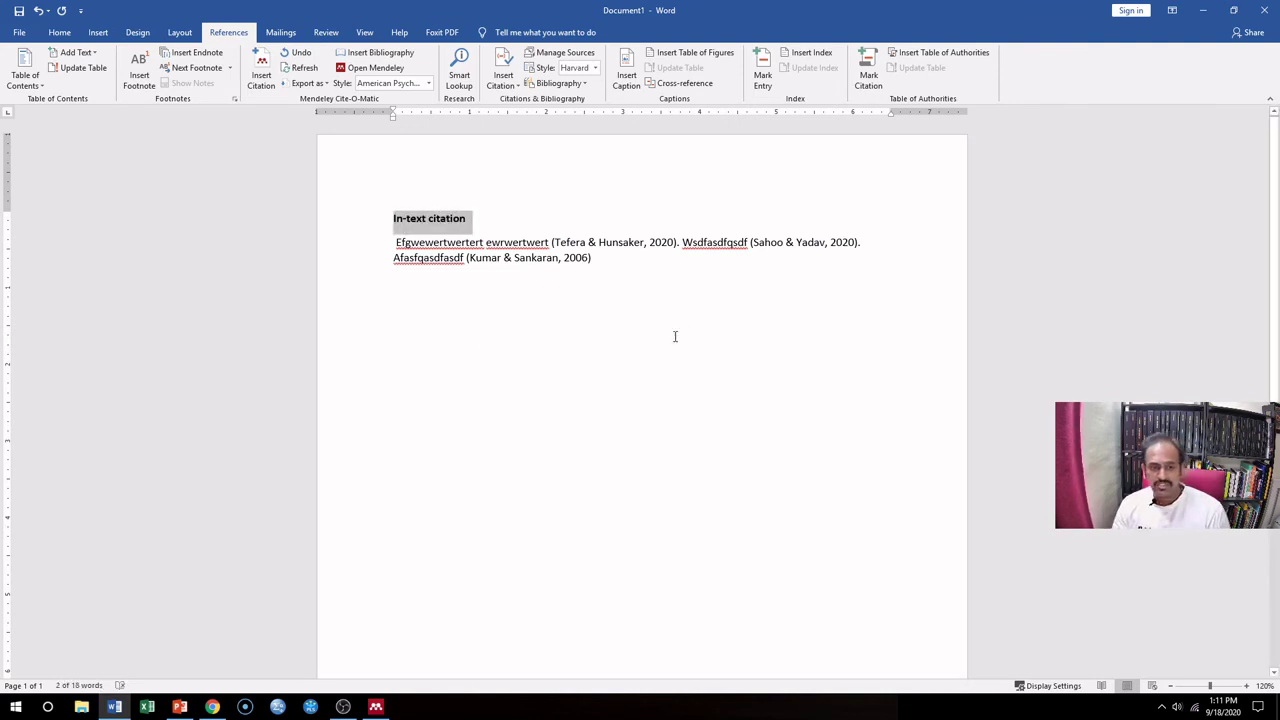
- Add the heading "Reference" at the end of the document and insert the Mendeley bibliography on the line below it
{"action": "key", "text": "ctrl+End"}
{"action": "key", "text": "Return"}
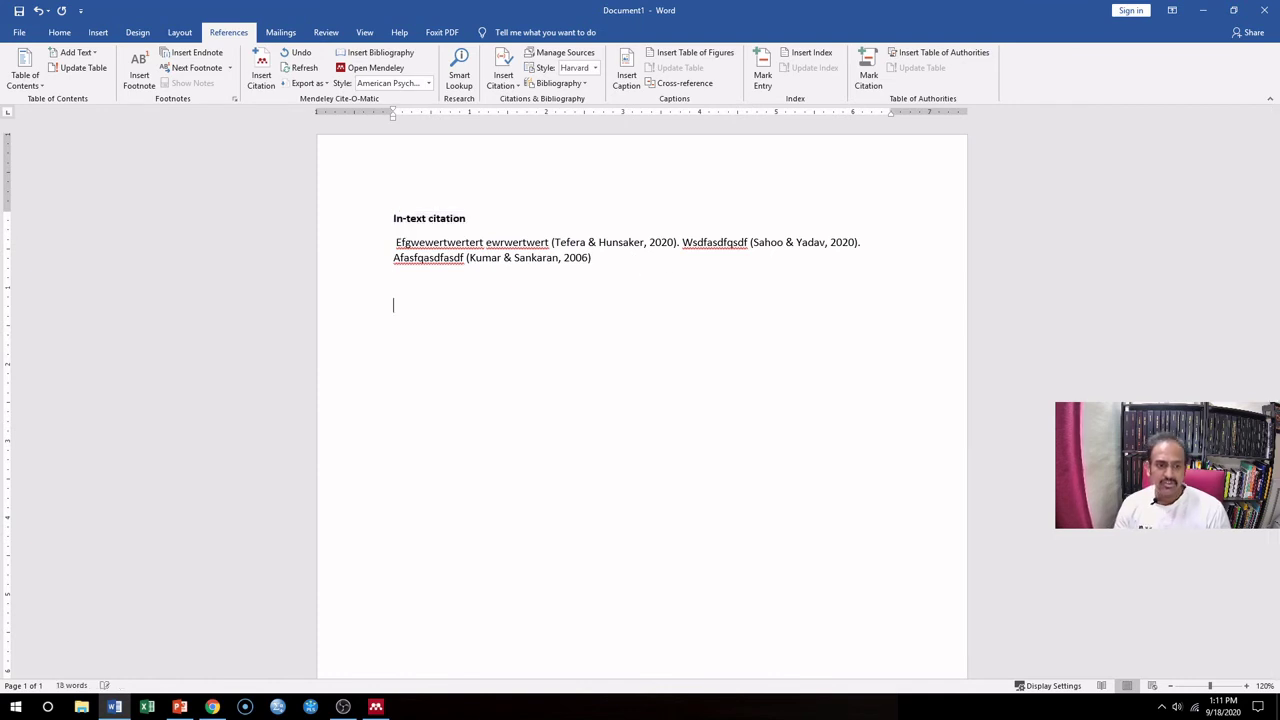
{"action": "type", "text": "Reference"}
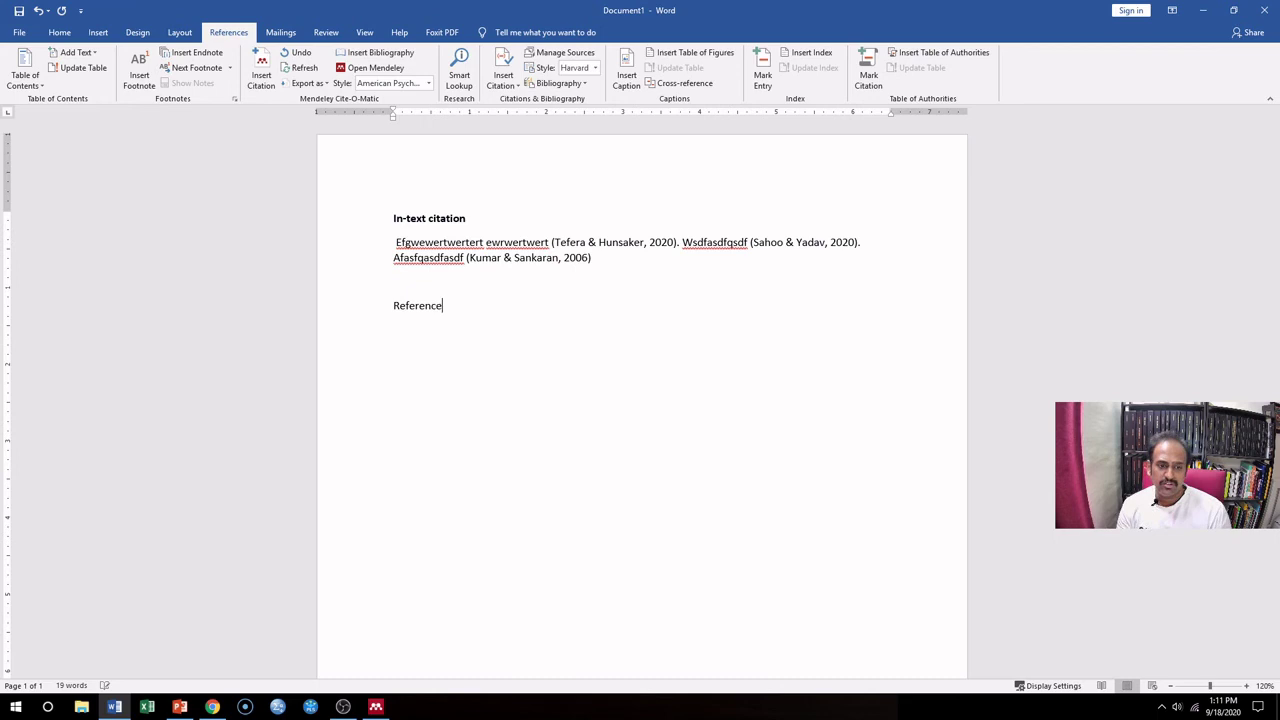
{"action": "key", "text": "Return"}
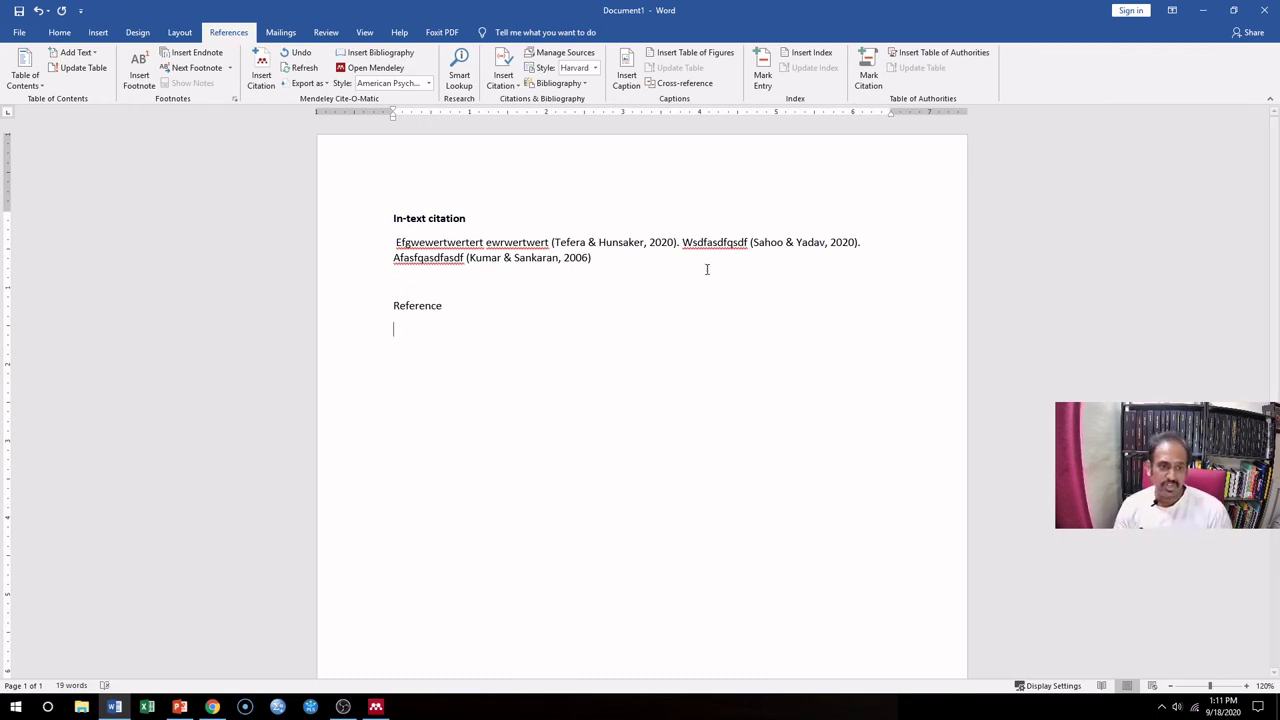
{"action": "left_click", "coordinate": [388, 53]}
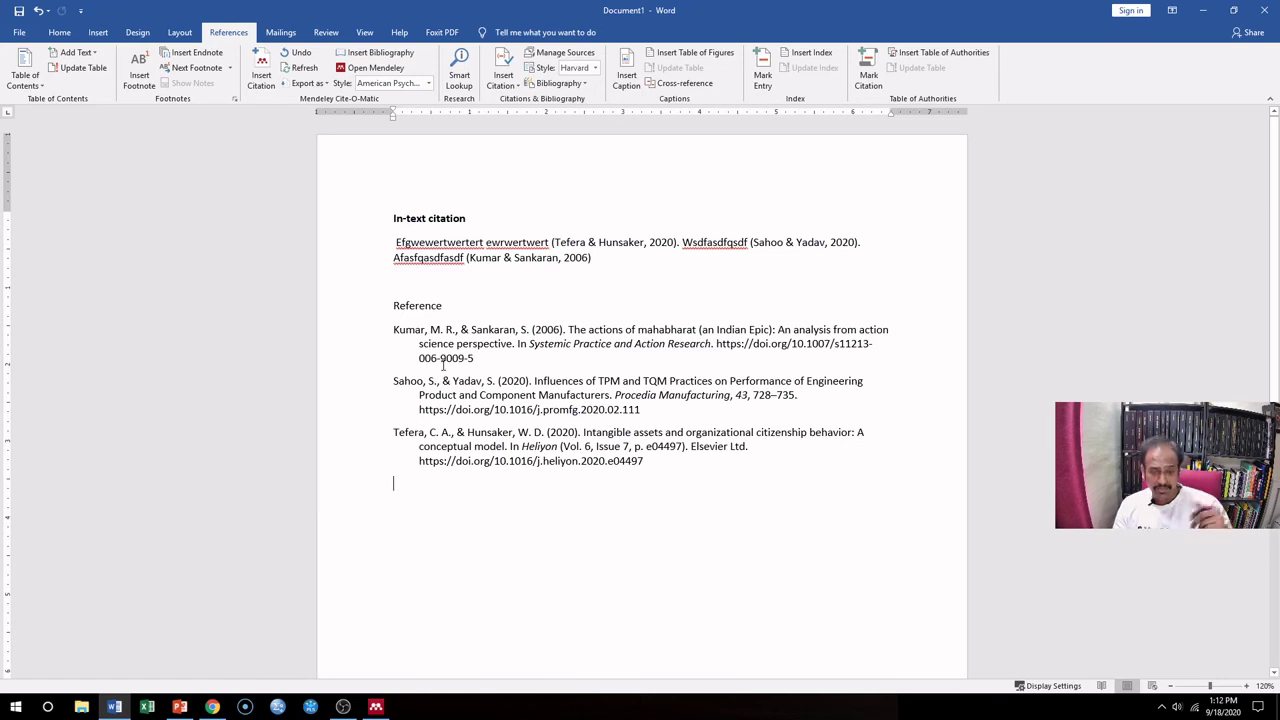
- Try the Harvard reference format 1 (deprecated) style on the citations and bibliography, and switch back to American Psychological Association 7th edition
{"action": "left_click", "coordinate": [517, 259]}
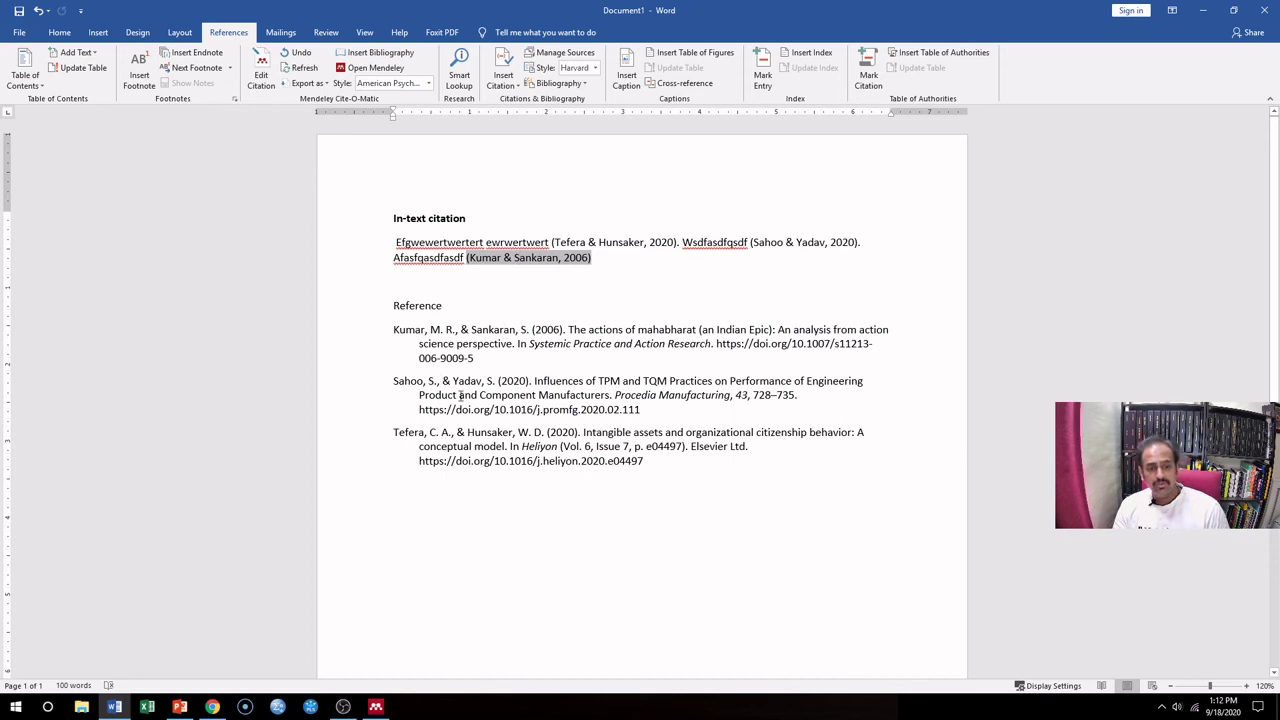
{"action": "left_click", "coordinate": [436, 446]}
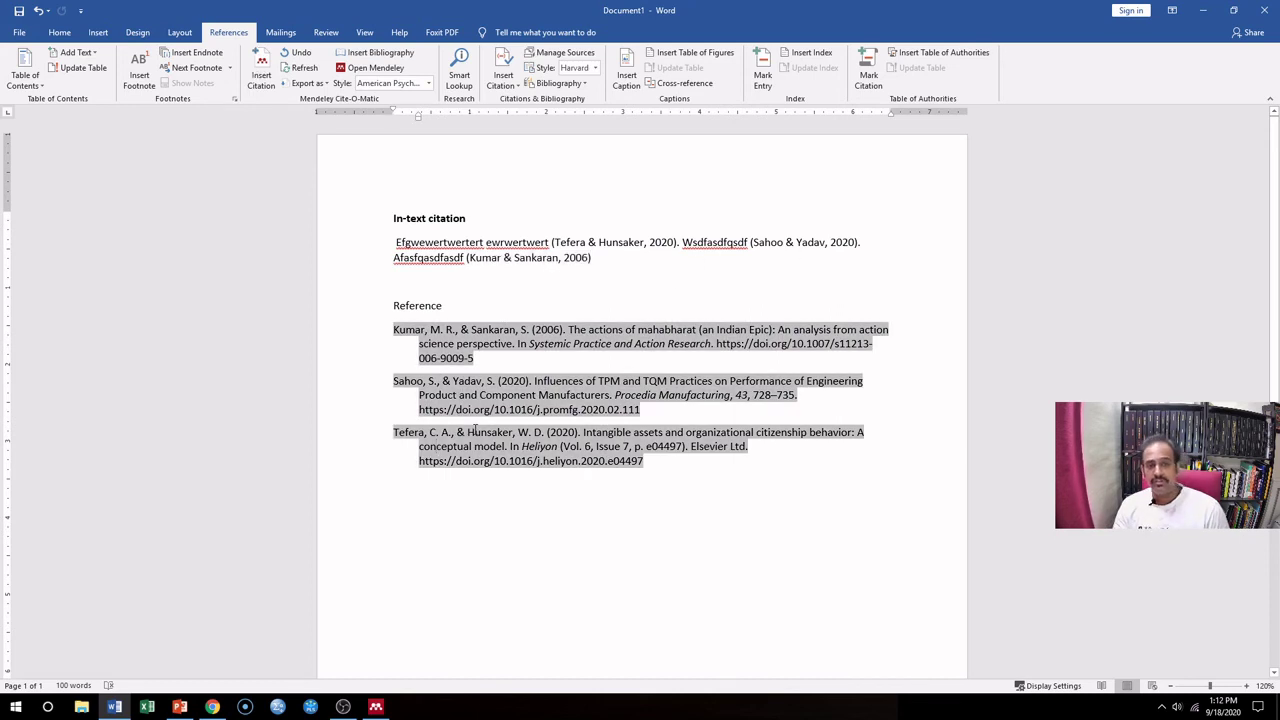
{"action": "left_click", "coordinate": [427, 85]}
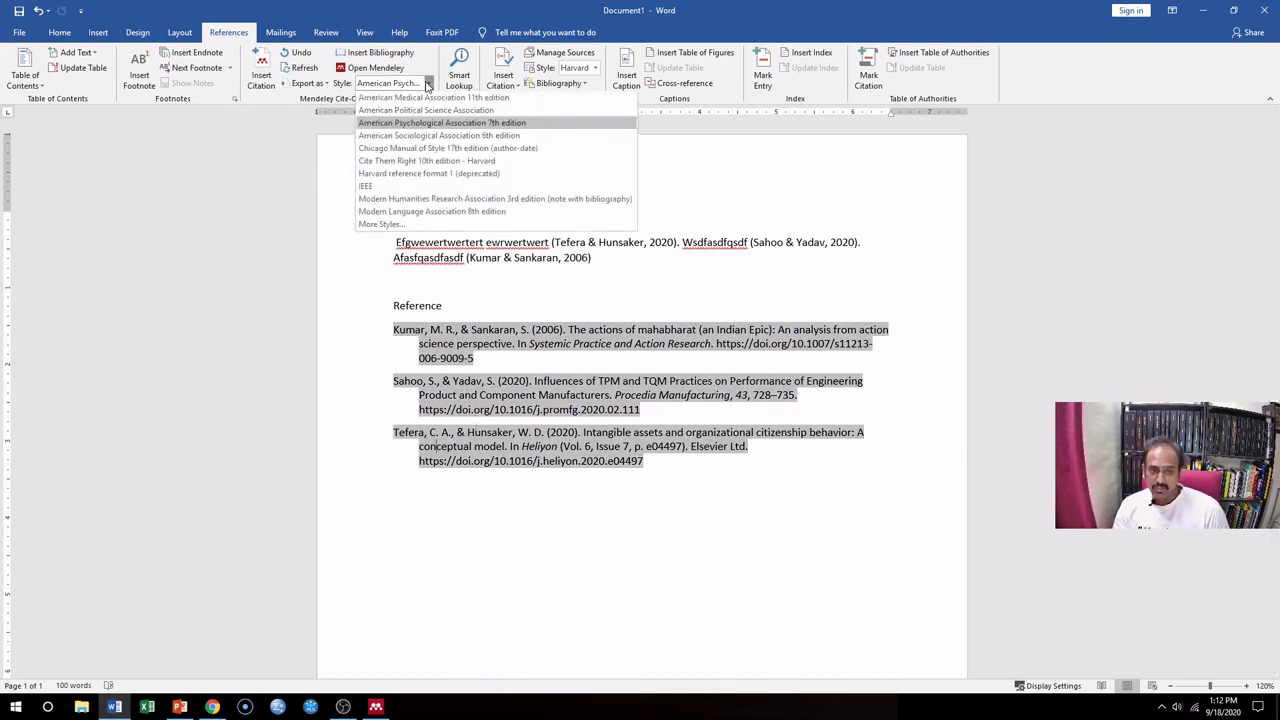
{"action": "left_click", "coordinate": [405, 180]}
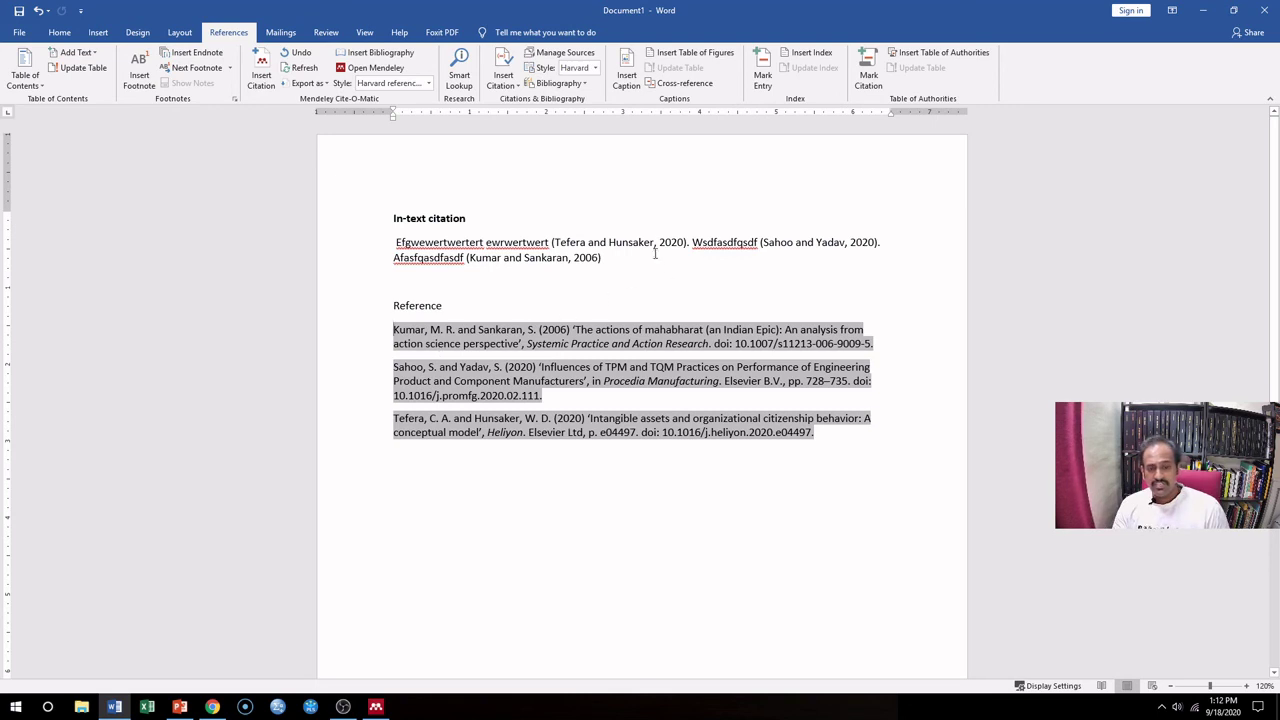
{"action": "left_click", "coordinate": [428, 83]}
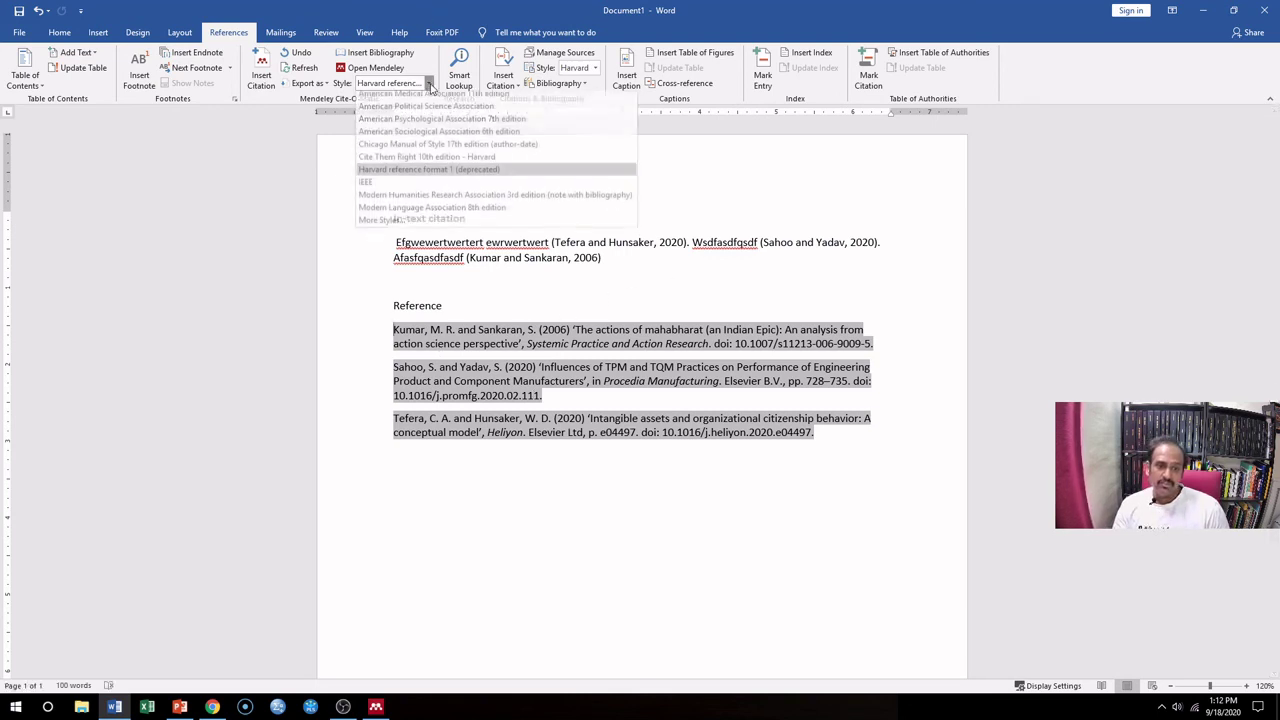
{"action": "left_click", "coordinate": [490, 124]}
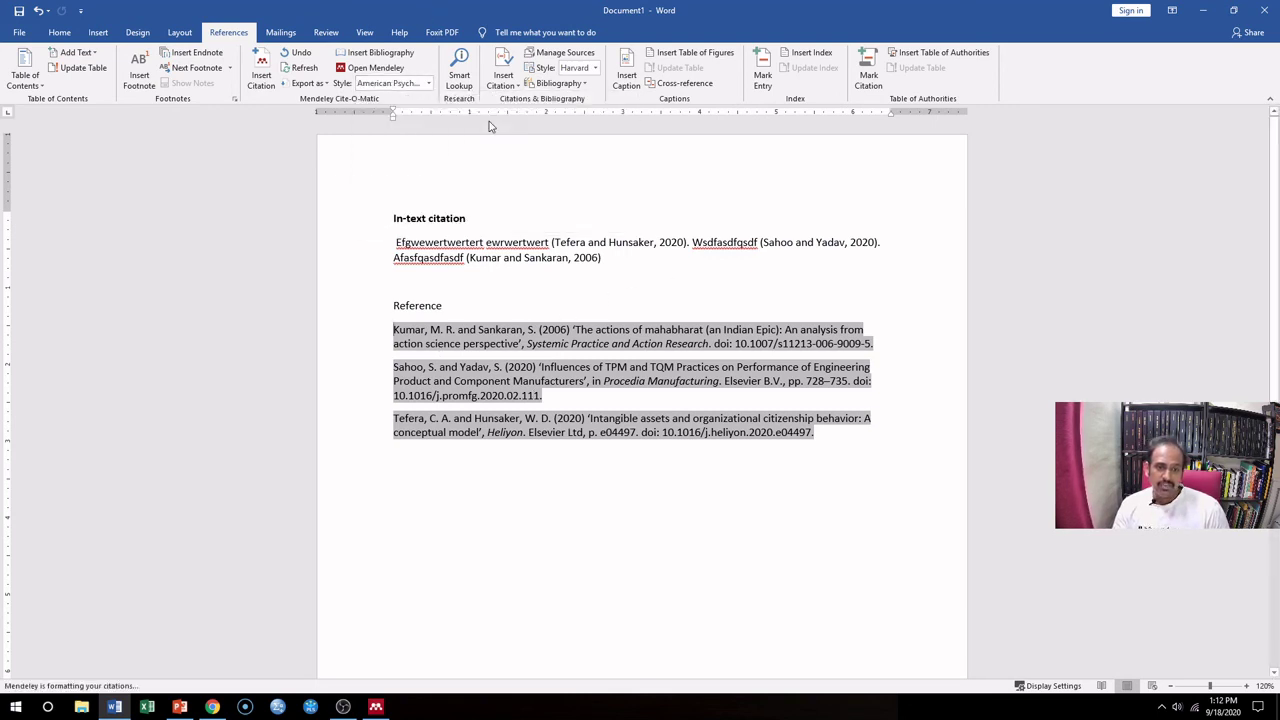
- Make the "Reference" heading above the bibliography bold
{"action": "left_click", "coordinate": [537, 532]}
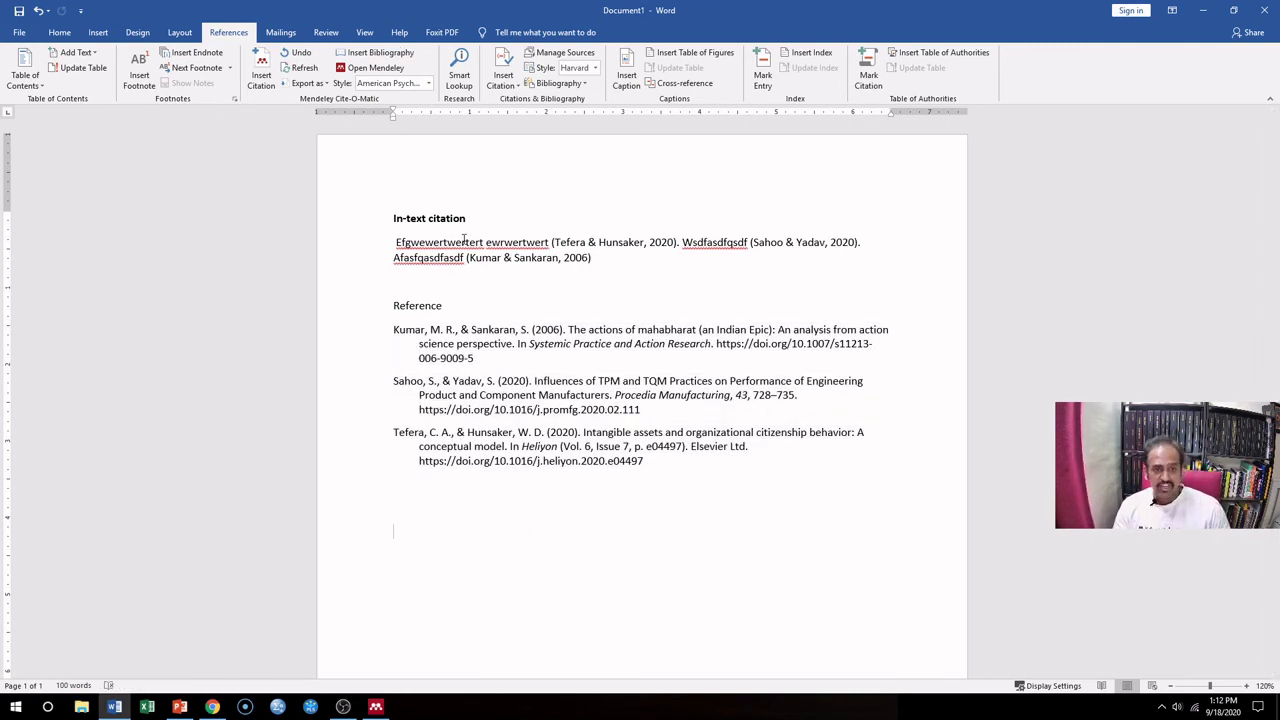
{"action": "left_click", "coordinate": [443, 305]}
{"action": "left_click", "coordinate": [380, 308]}
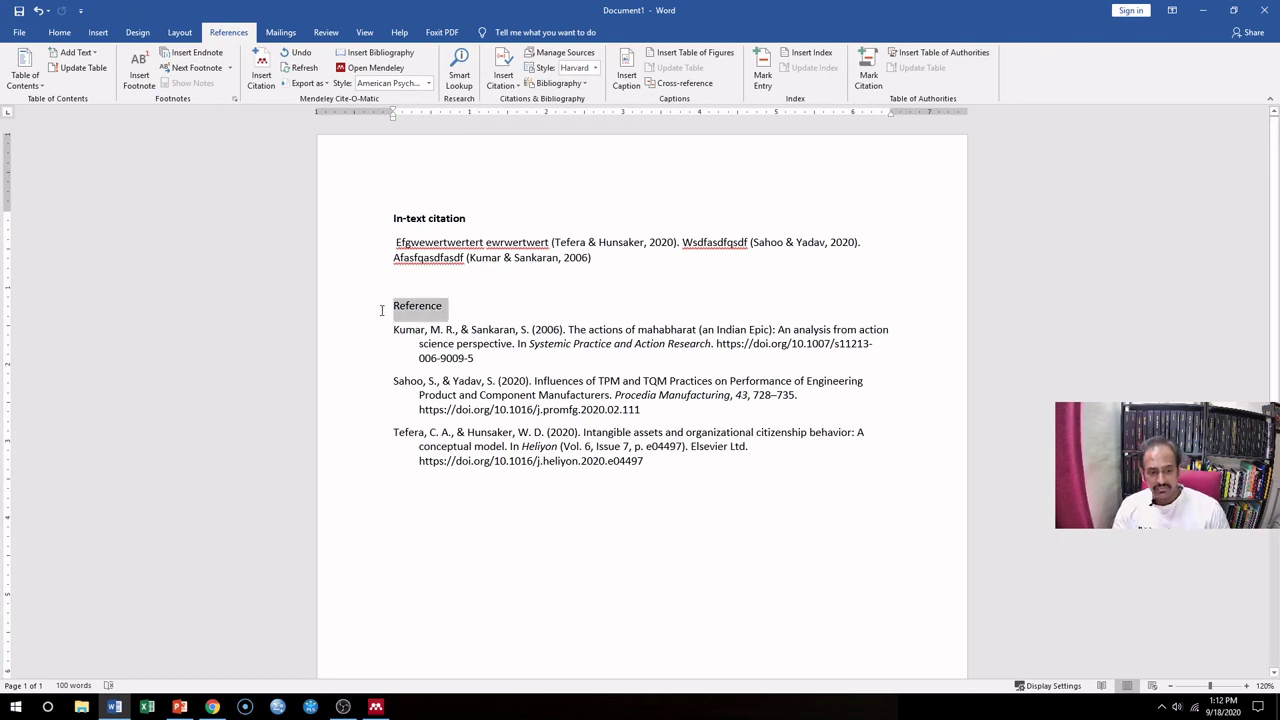
{"action": "key", "text": "ctrl+b"}
{"action": "left_click", "coordinate": [499, 538]}
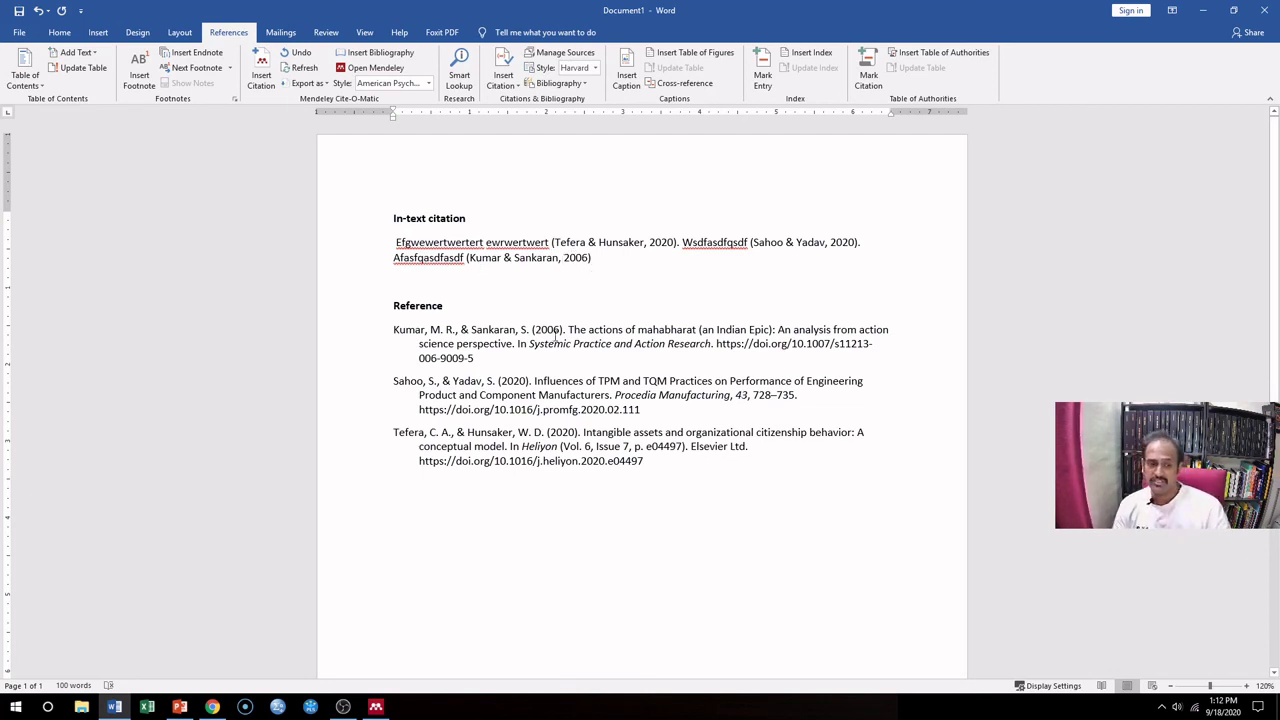
- Add the filler word "asdfaerf" and a plain-text citation with an author's name and the year 2020 after the last Mendeley citation
{"action": "left_click", "coordinate": [429, 333]}
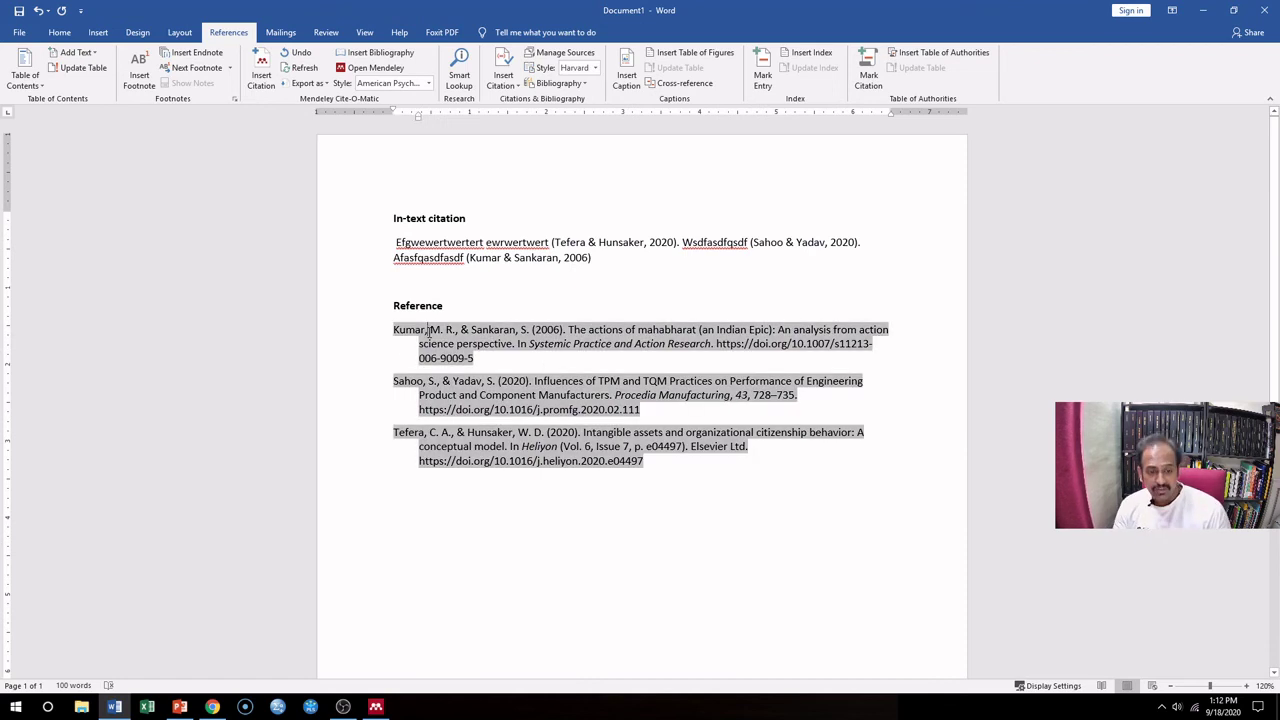
{"action": "left_click", "coordinate": [536, 258]}
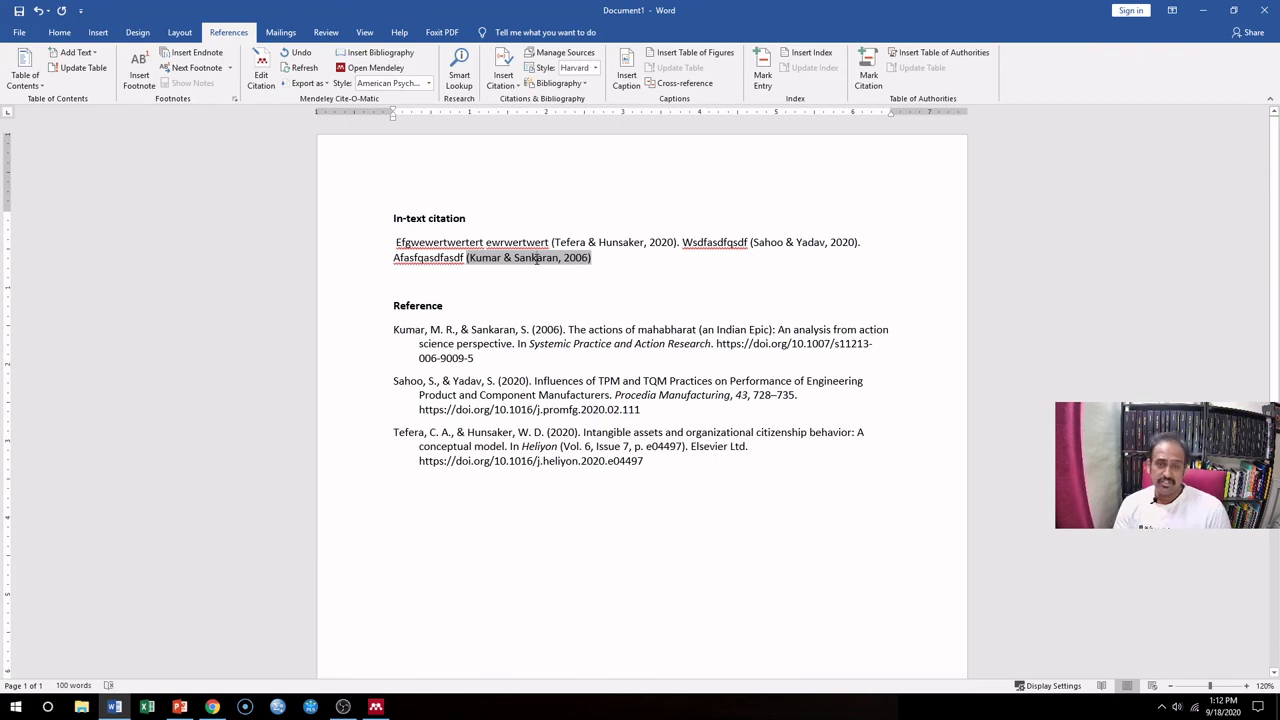
{"action": "left_click", "coordinate": [615, 266]}
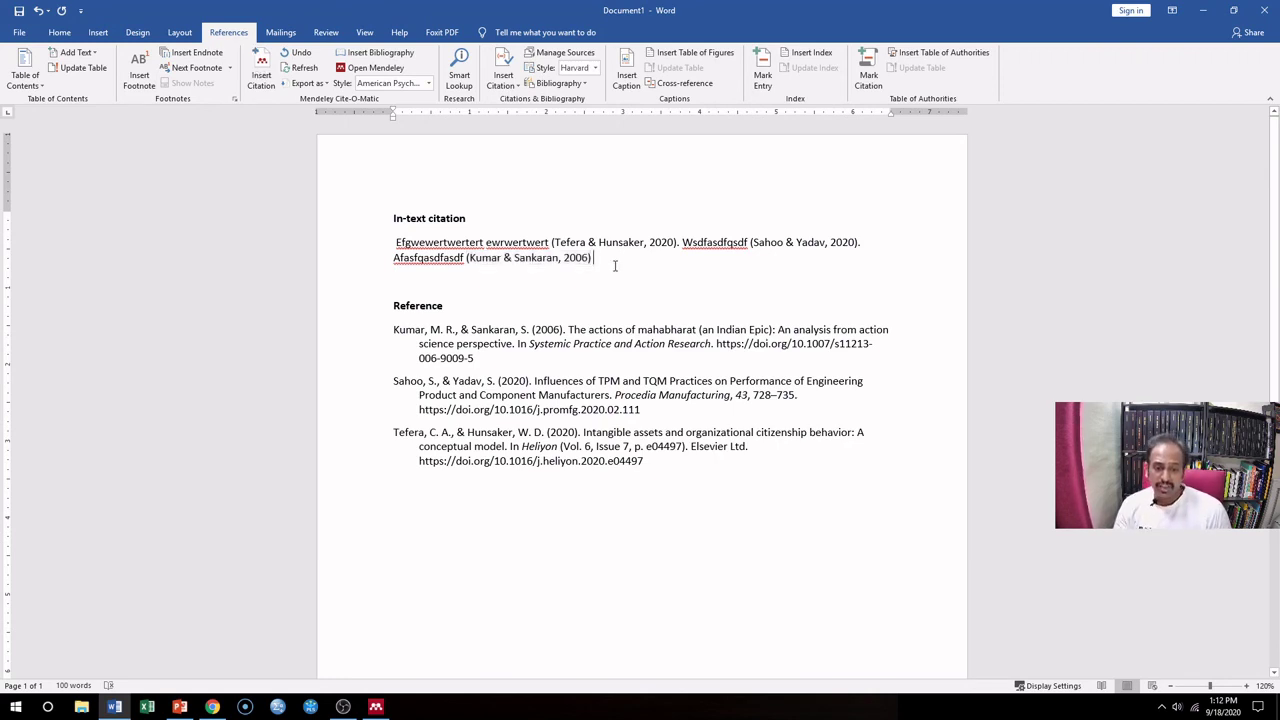
{"action": "type", "text": ". asdfaerf "}
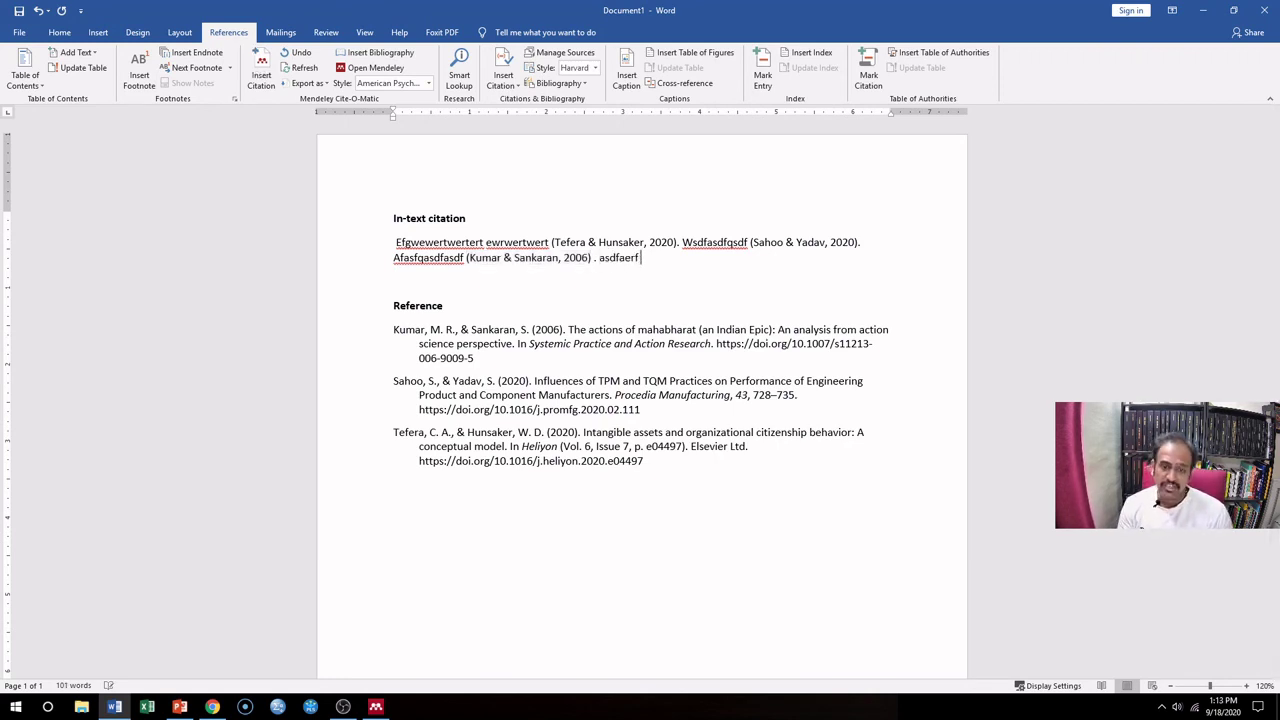
{"action": "type", "text": "(Pe"}
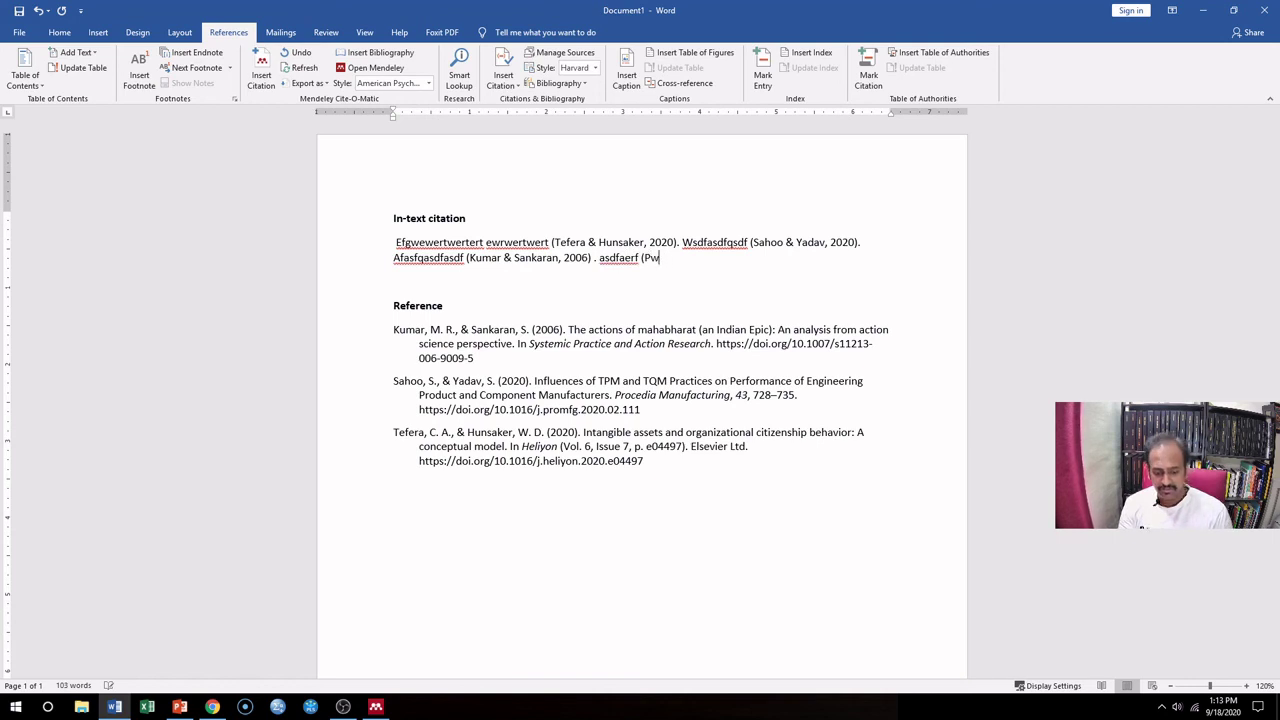
{"action": "type", "text": "ter, 2020)"}
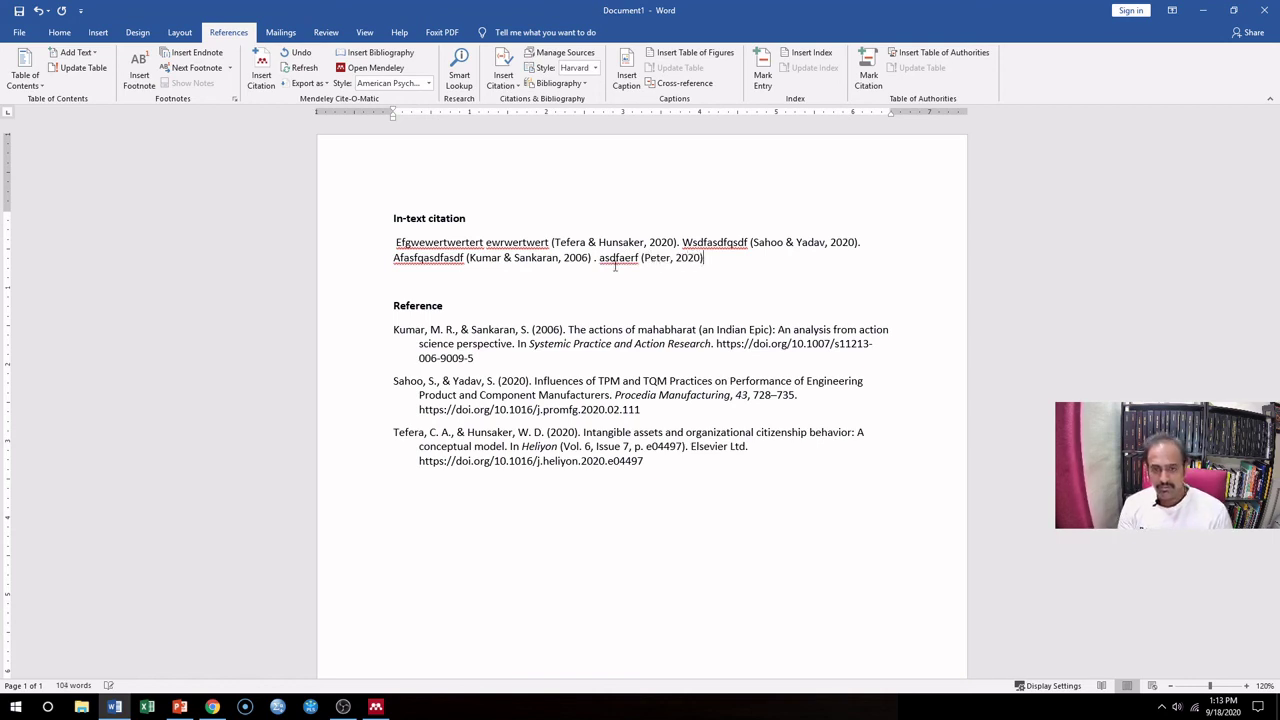
{"action": "left_click", "coordinate": [668, 258]}
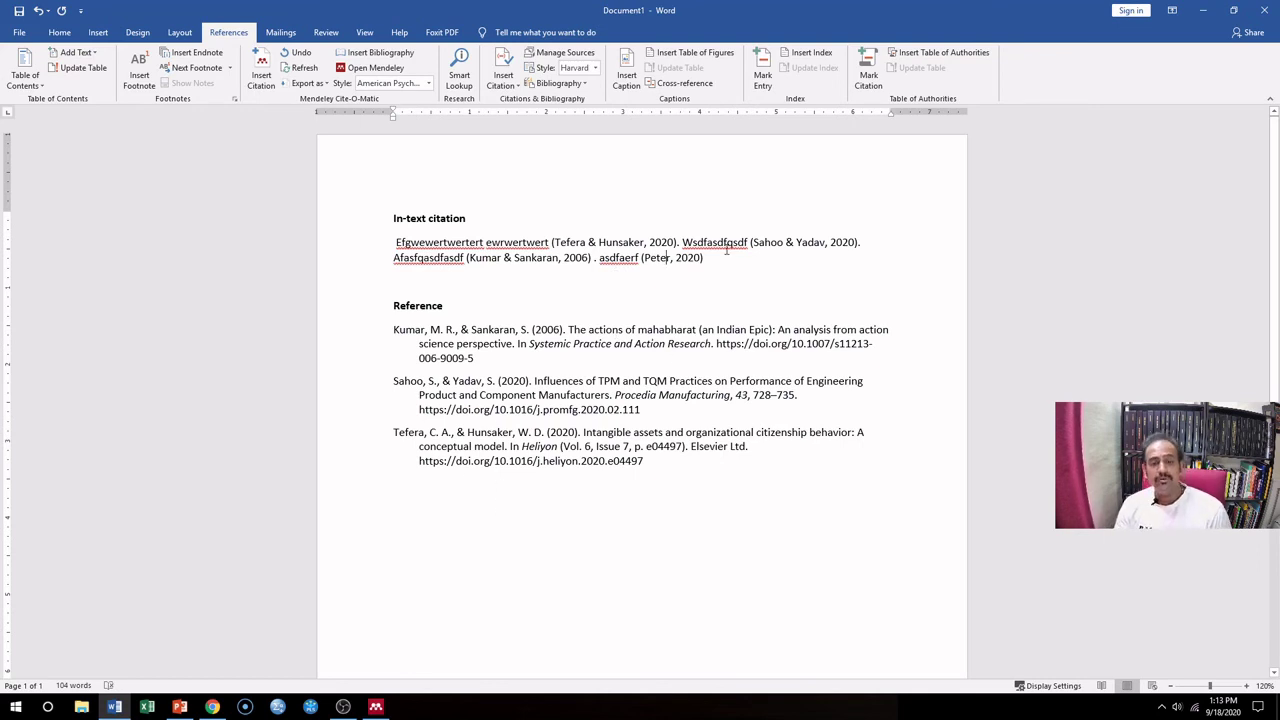
{"action": "left_click", "coordinate": [682, 258]}
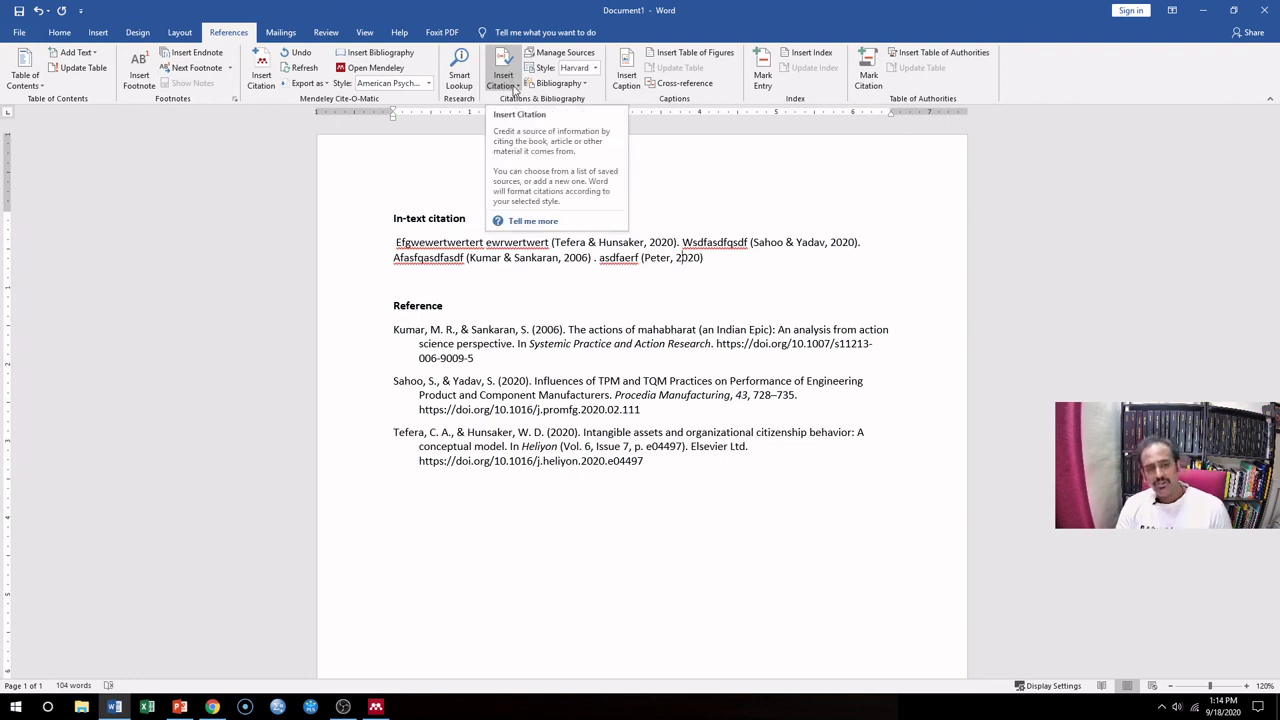
- Open Word's Create Source form for a journal article, review its author, title, journal name and volume fields, and cancel it
{"action": "left_click", "coordinate": [515, 85]}
{"action": "left_click", "coordinate": [525, 101]}
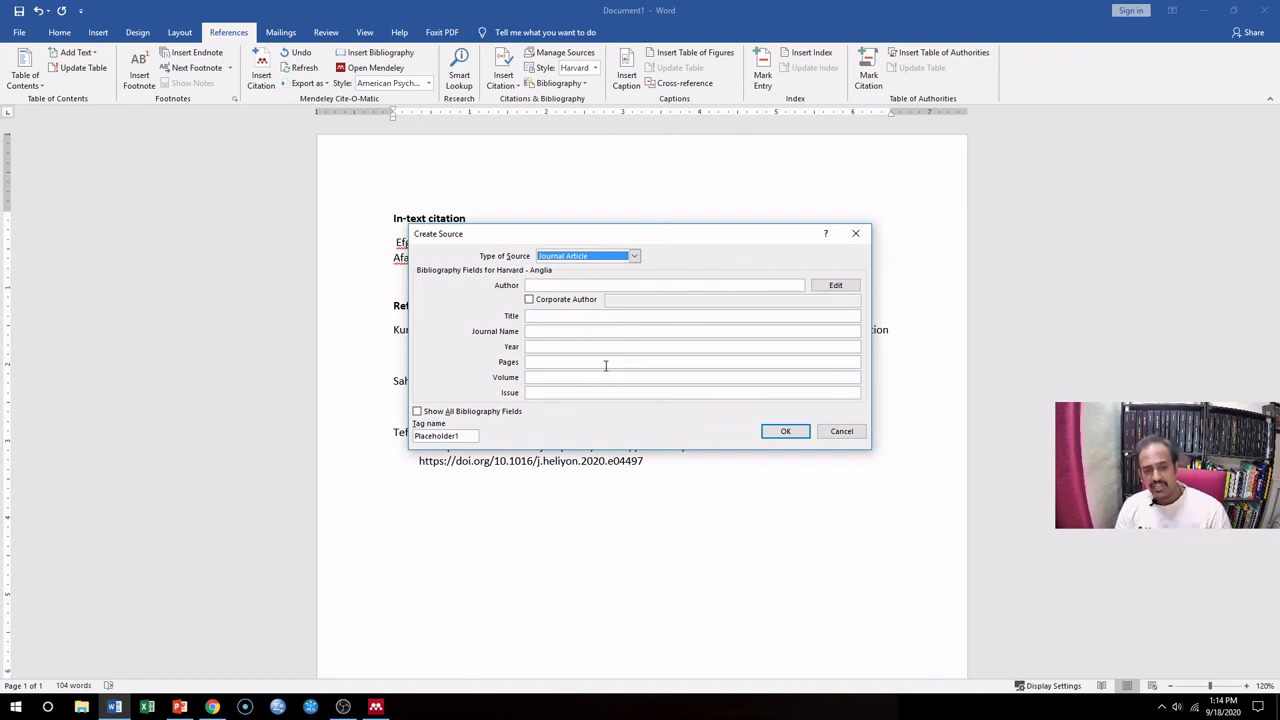
{"action": "left_click", "coordinate": [561, 288]}
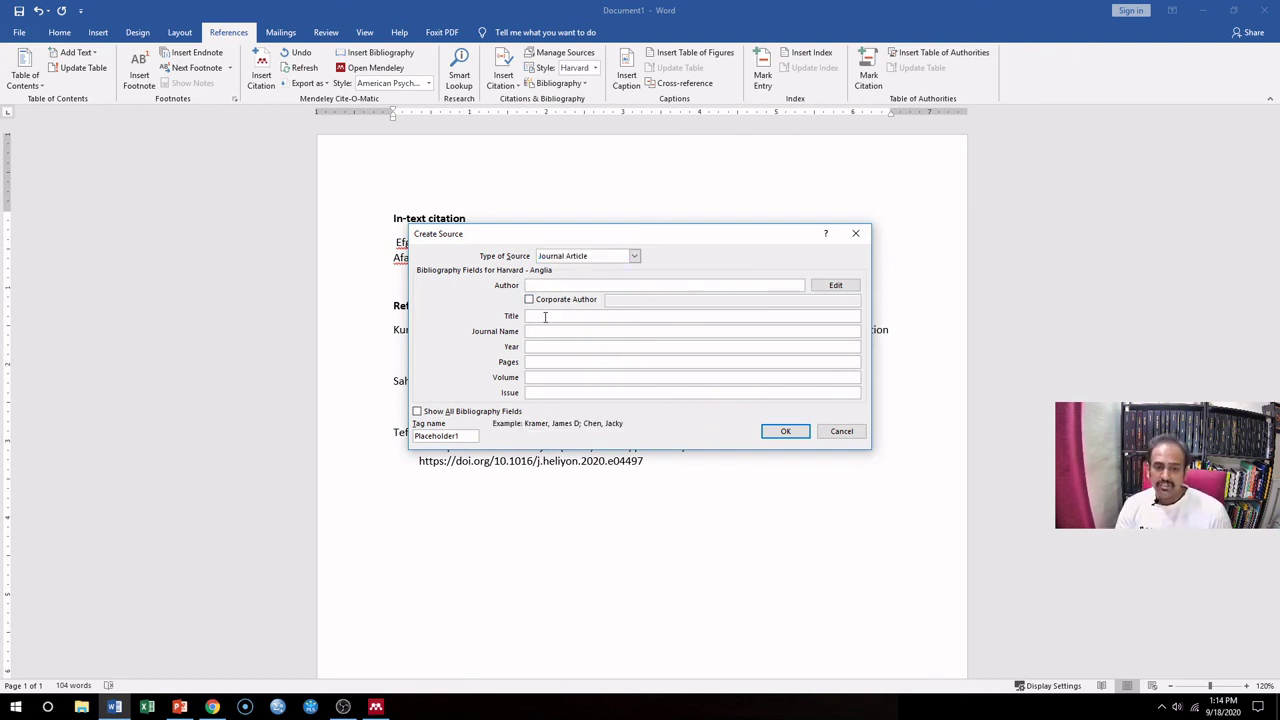
{"action": "left_click", "coordinate": [545, 316]}
{"action": "left_click", "coordinate": [541, 331]}
{"action": "left_click", "coordinate": [537, 376]}
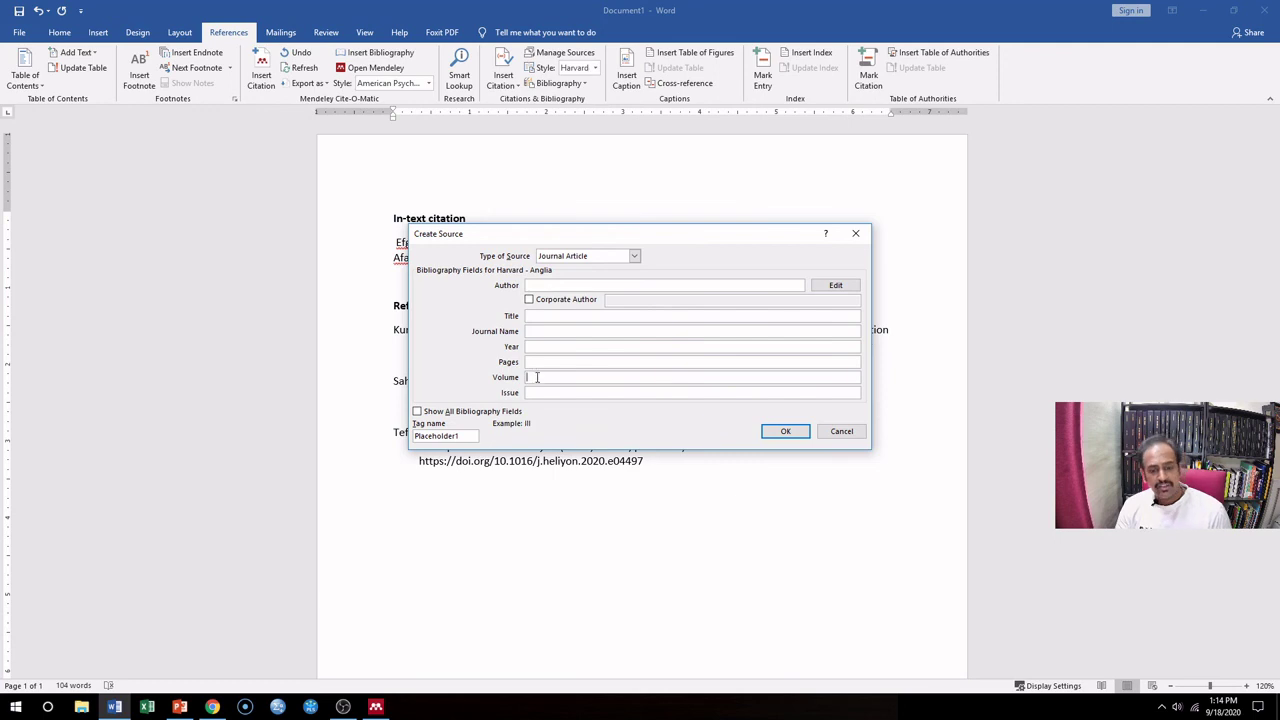
{"action": "left_click", "coordinate": [840, 431]}
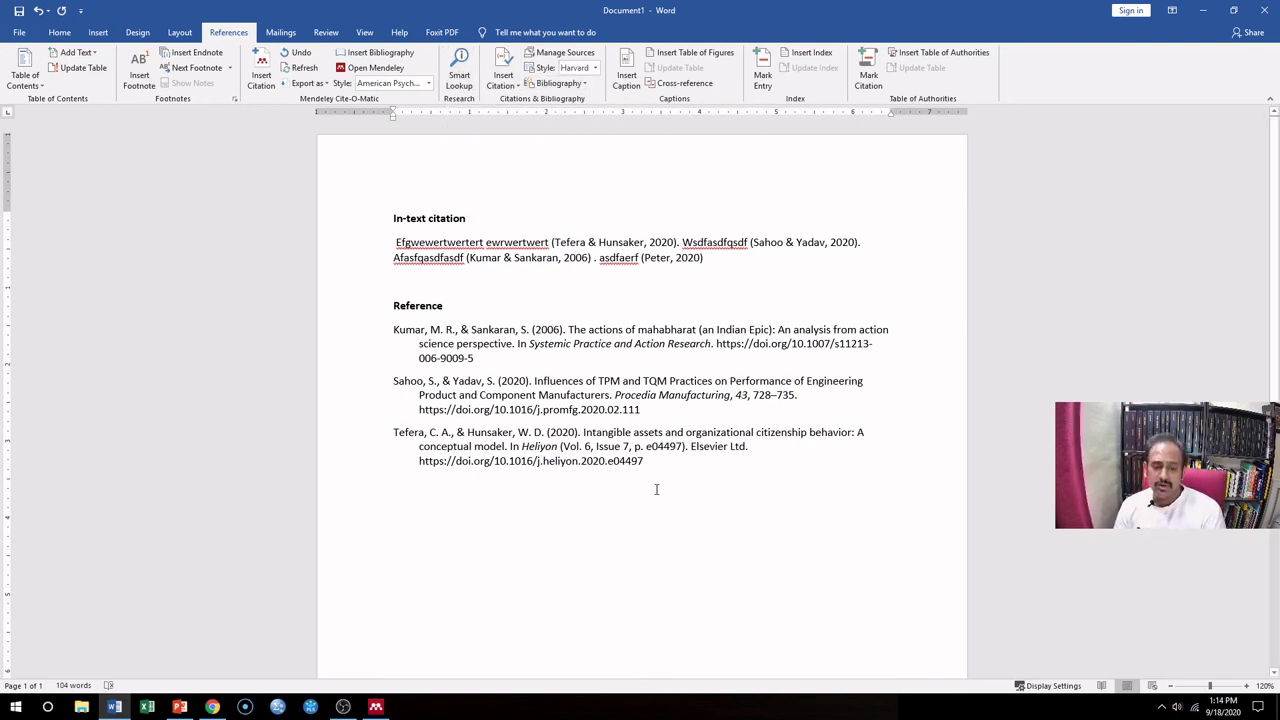
- Switch to the PowerPoint presentation, go back to the "5 Steps" slide and start the slide show from it
{"action": "left_click", "coordinate": [668, 471]}
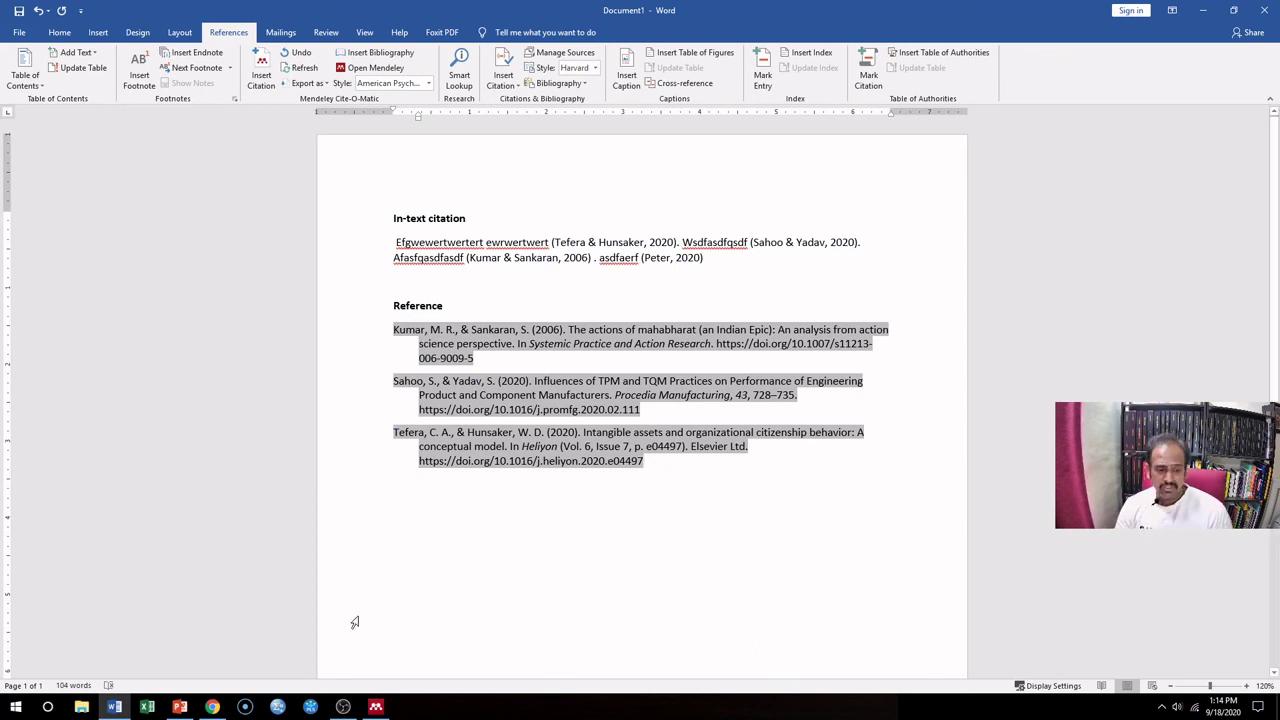
{"action": "left_click", "coordinate": [179, 706]}
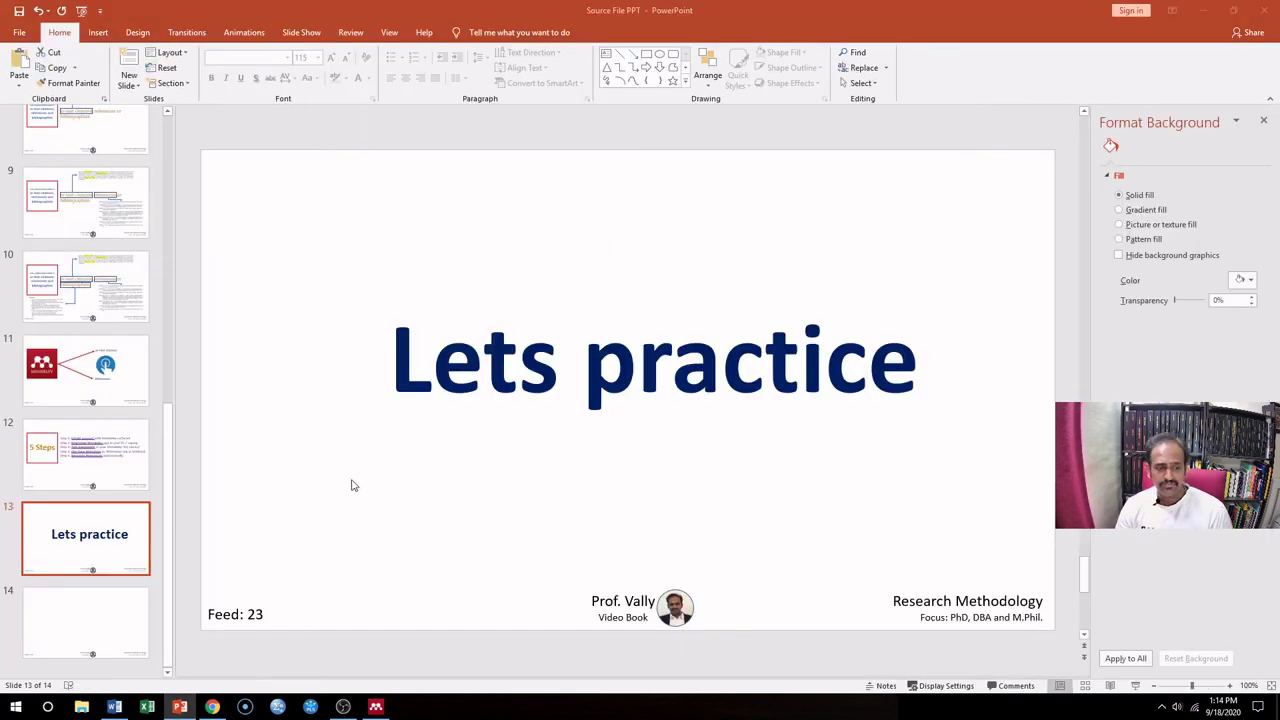
{"action": "scroll", "coordinate": [351, 483], "scroll_direction": "up", "scroll_amount": 1}
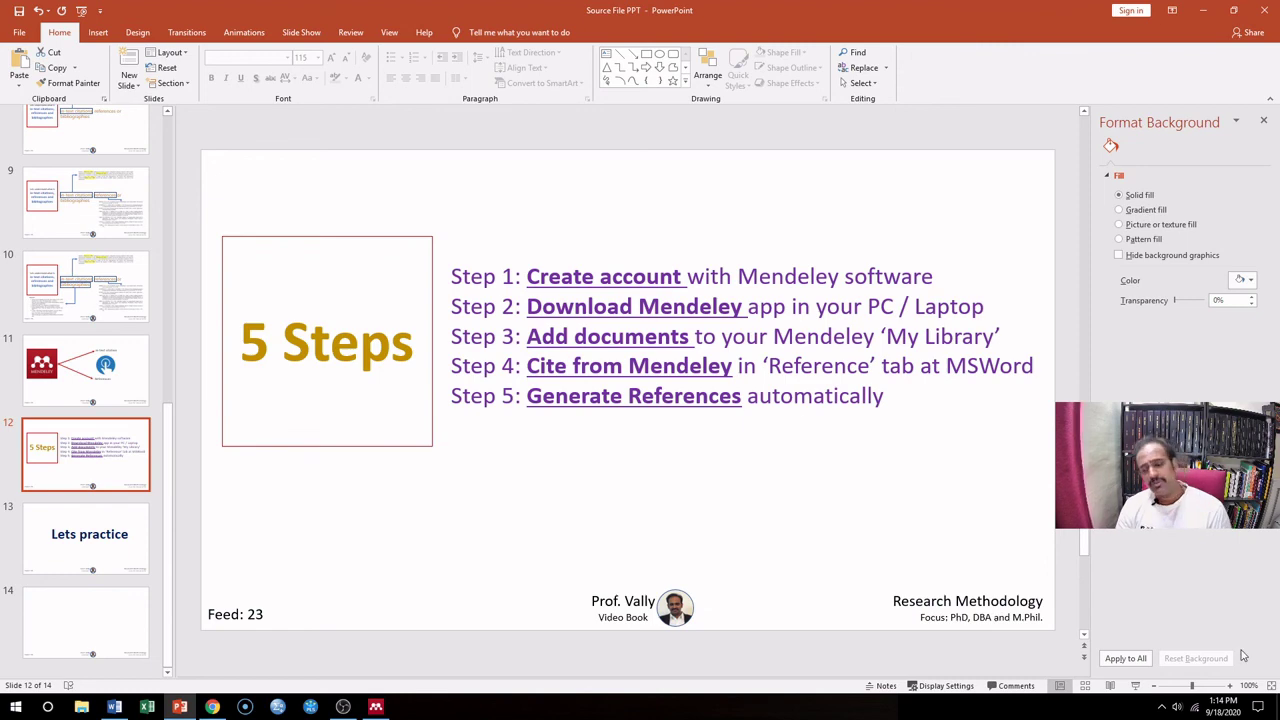
{"action": "left_click", "coordinate": [1135, 686]}
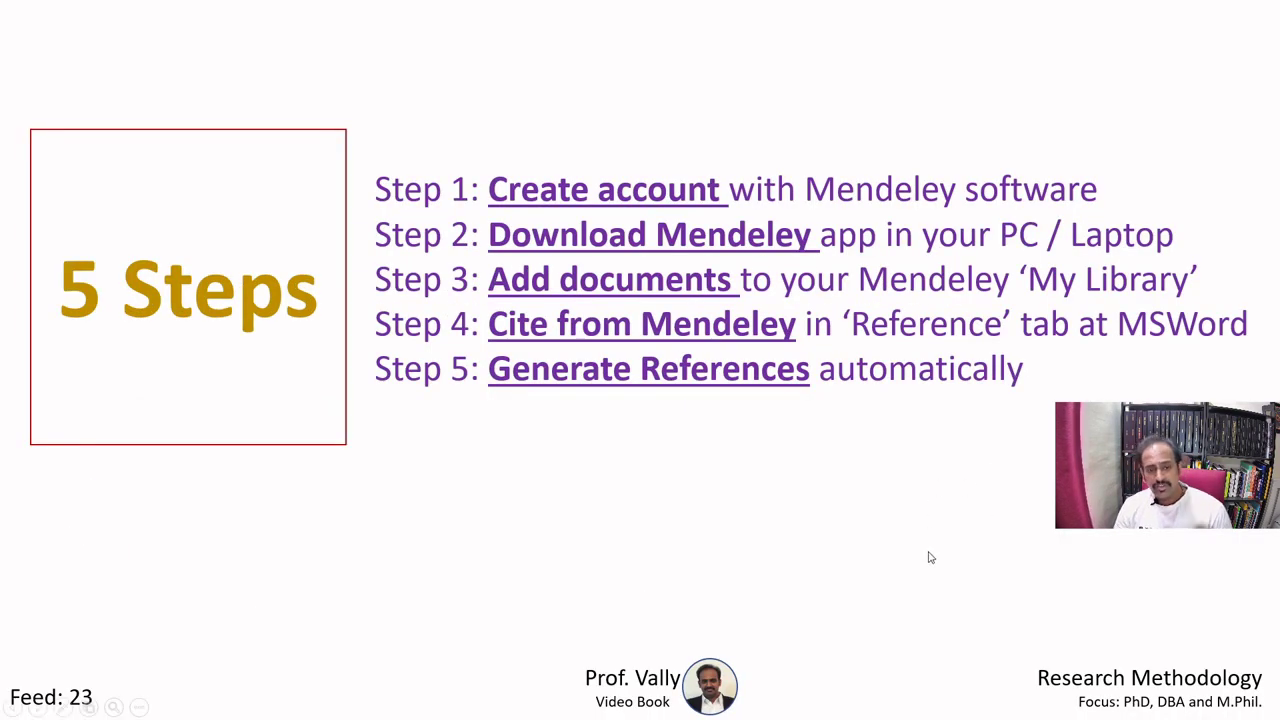